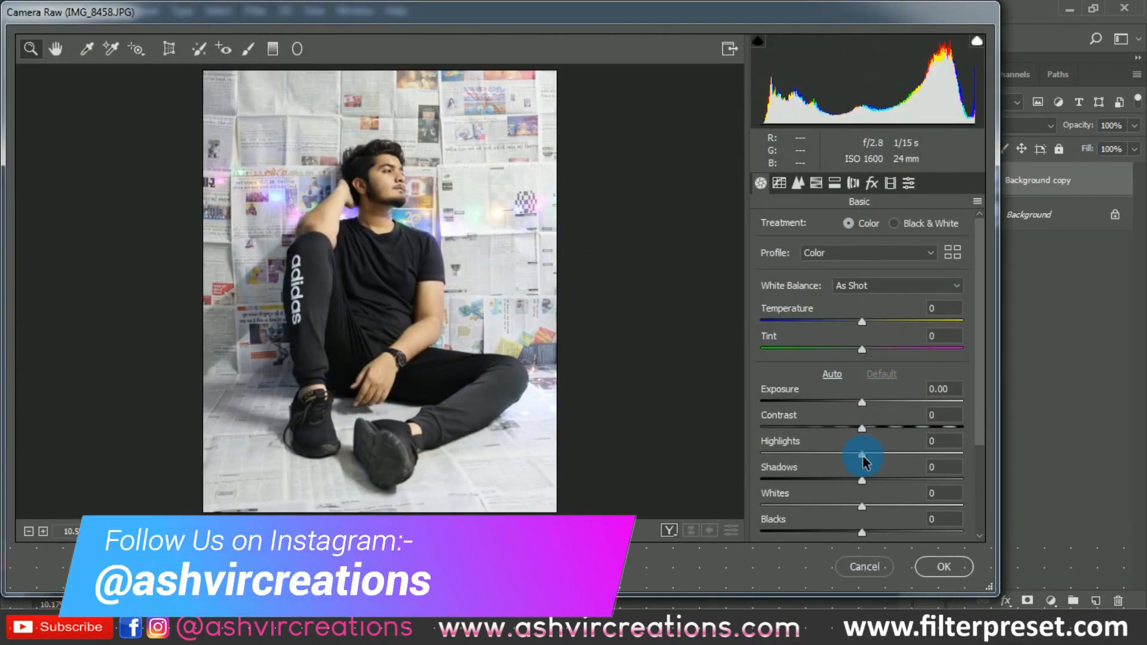
Set the Highlights to -100 and the Whites to -49 for the photo in Camera Raw.
left_click_drag(780, 450, 707, 478)
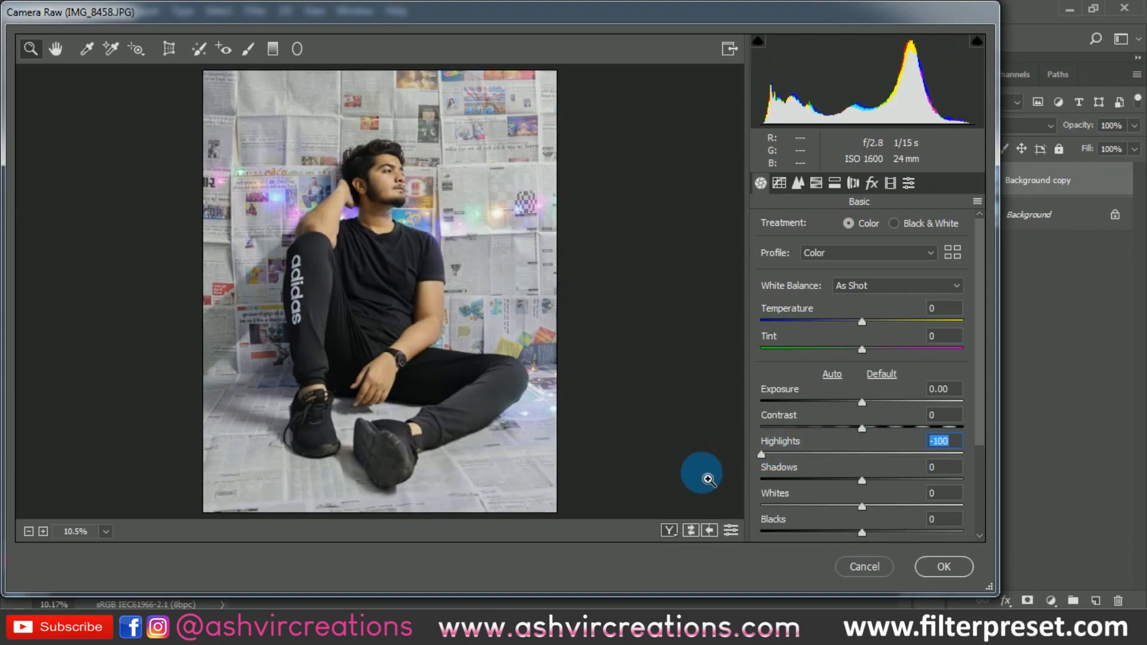
left_click_drag(859, 513, 737, 508)
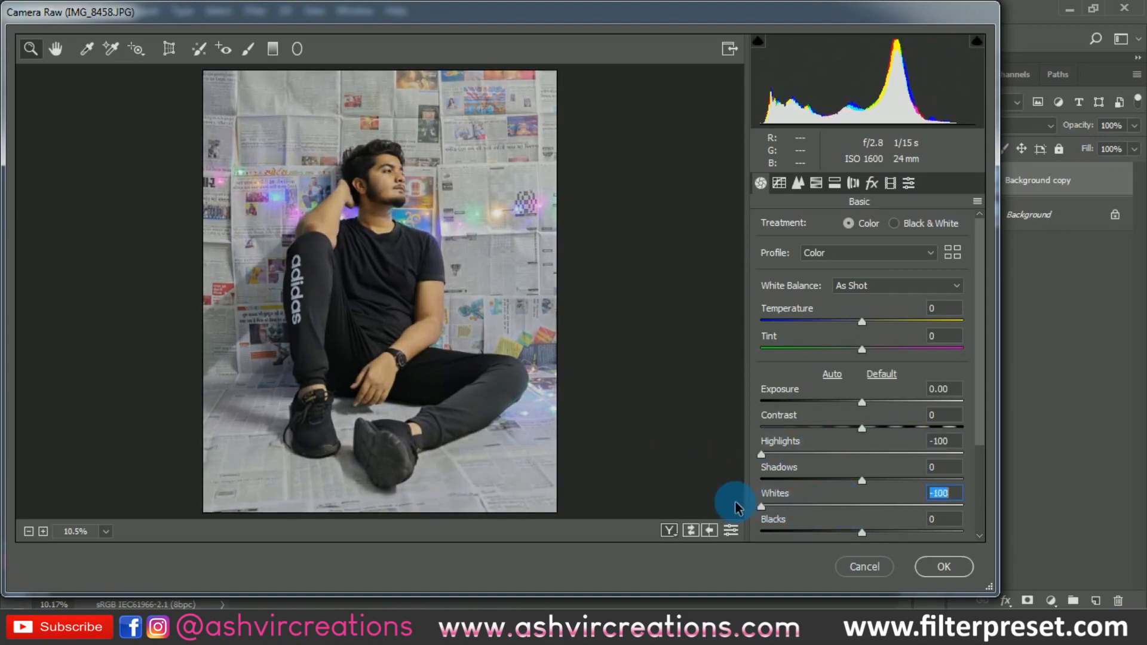
left_click_drag(842, 519, 673, 512)
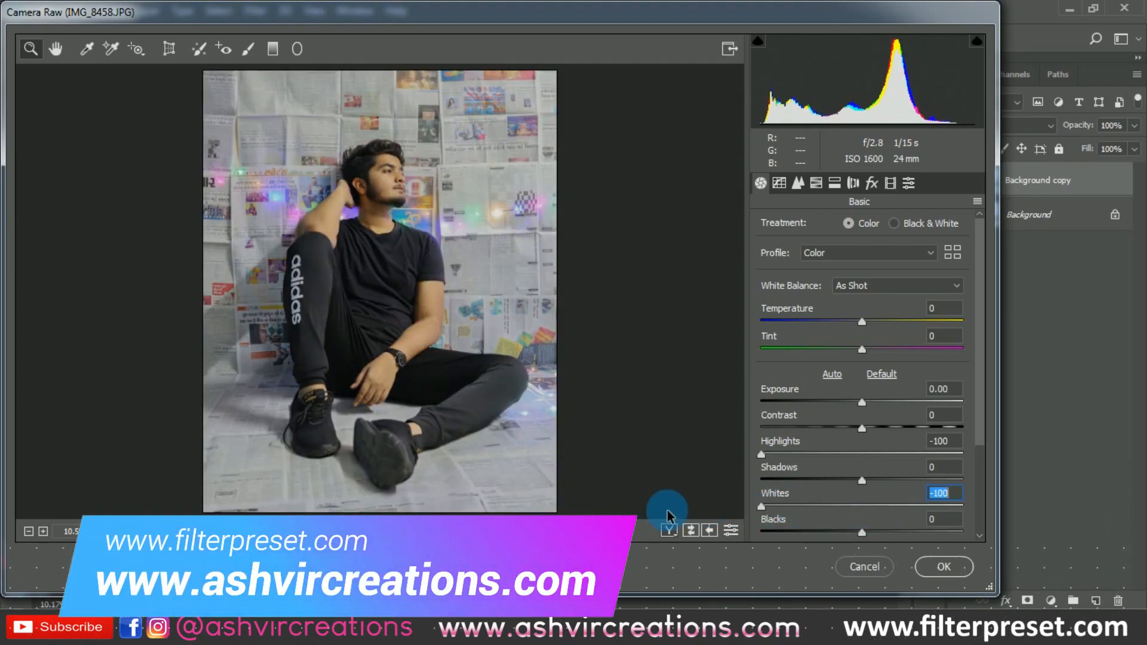
left_click_drag(817, 521, 818, 521)
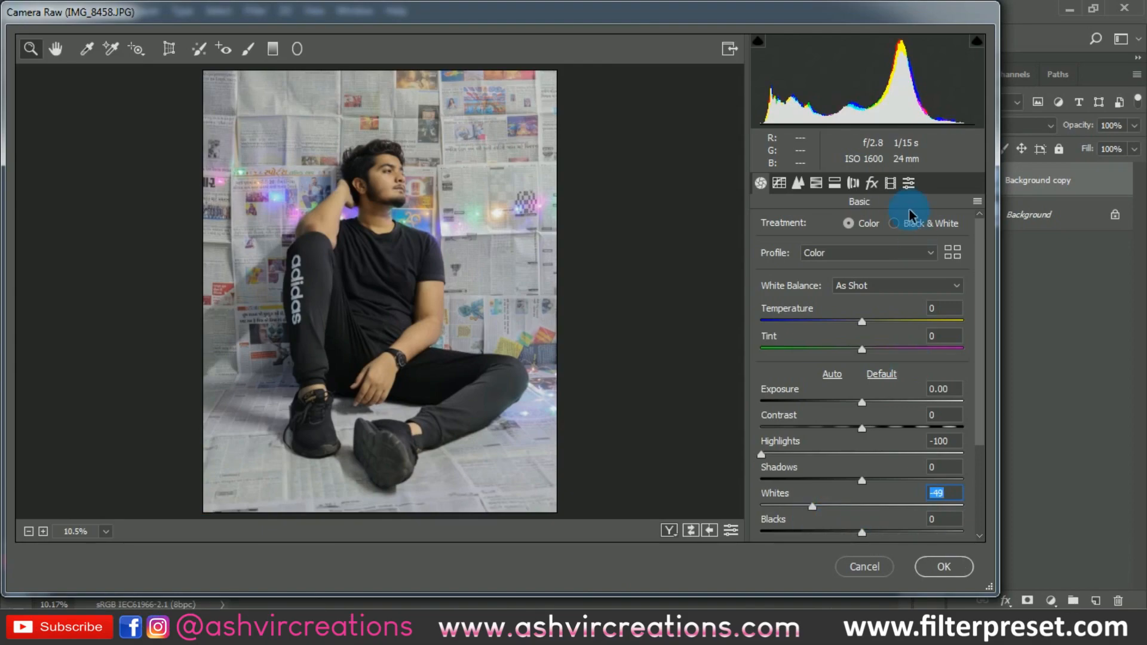
Darken the photo's edges with a post-crop vignette amount of -40 and apply the Camera Raw edits.
left_click(873, 185)
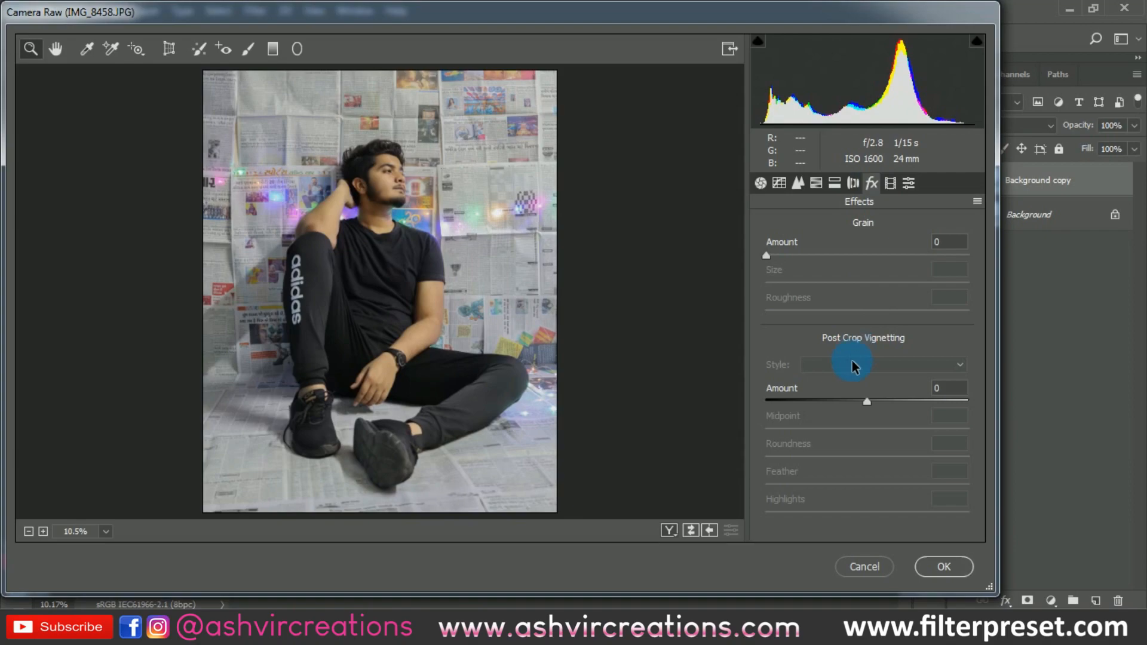
left_click_drag(858, 406, 826, 411)
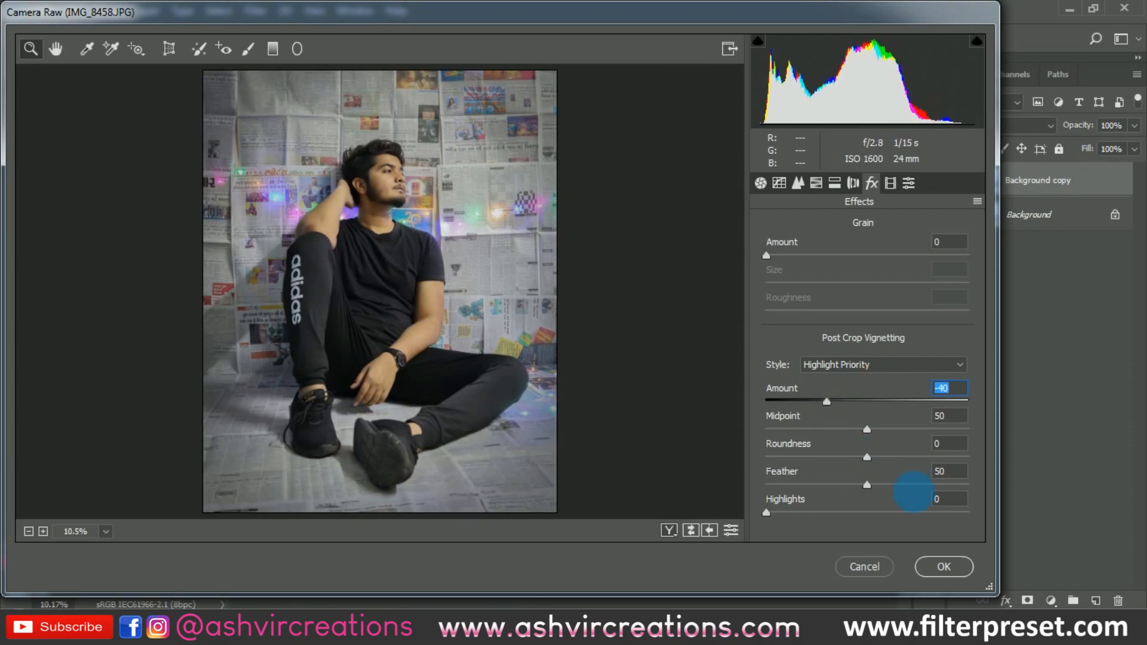
left_click(935, 565)
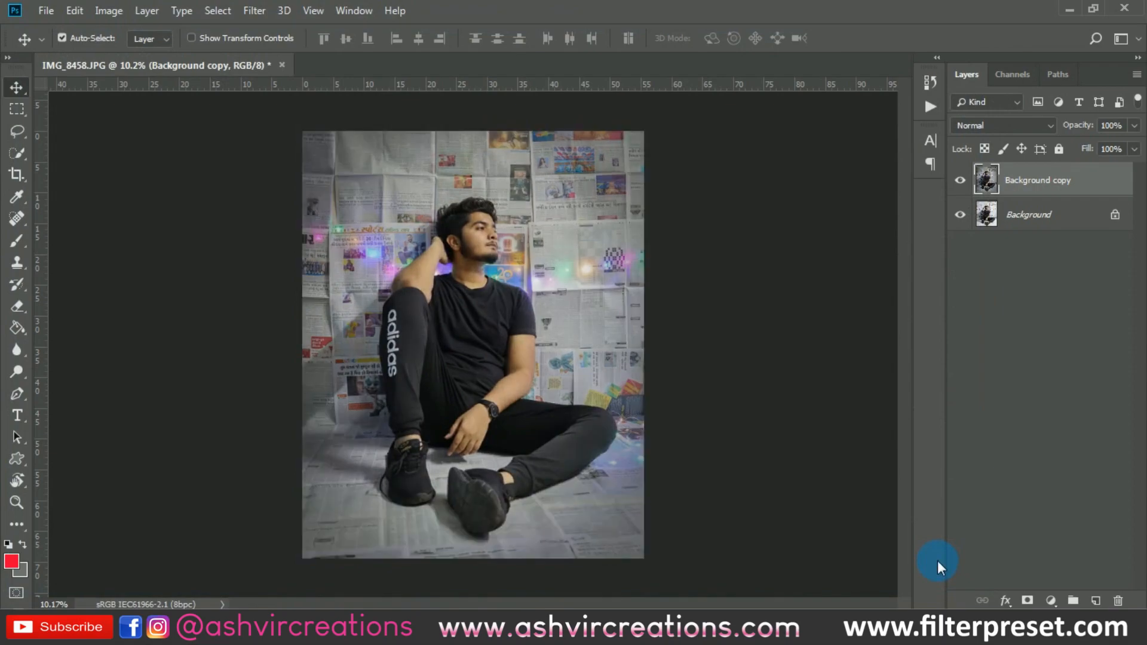
Duplicate the Background layer under its default name.
right_click(1046, 216)
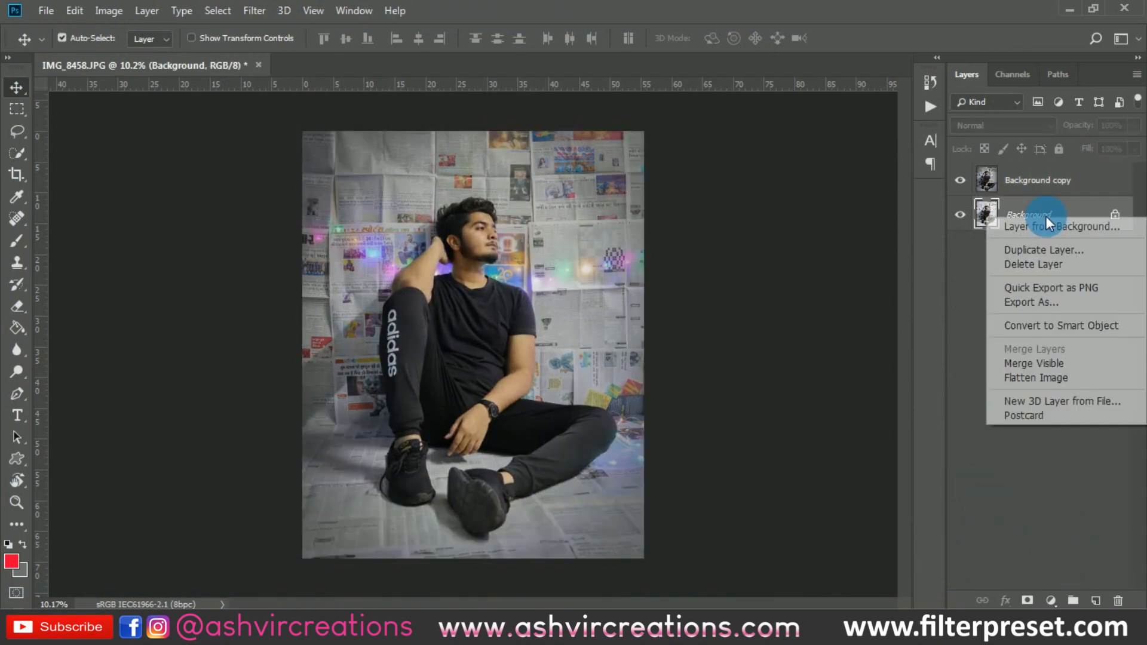
left_click(1045, 249)
left_click(707, 160)
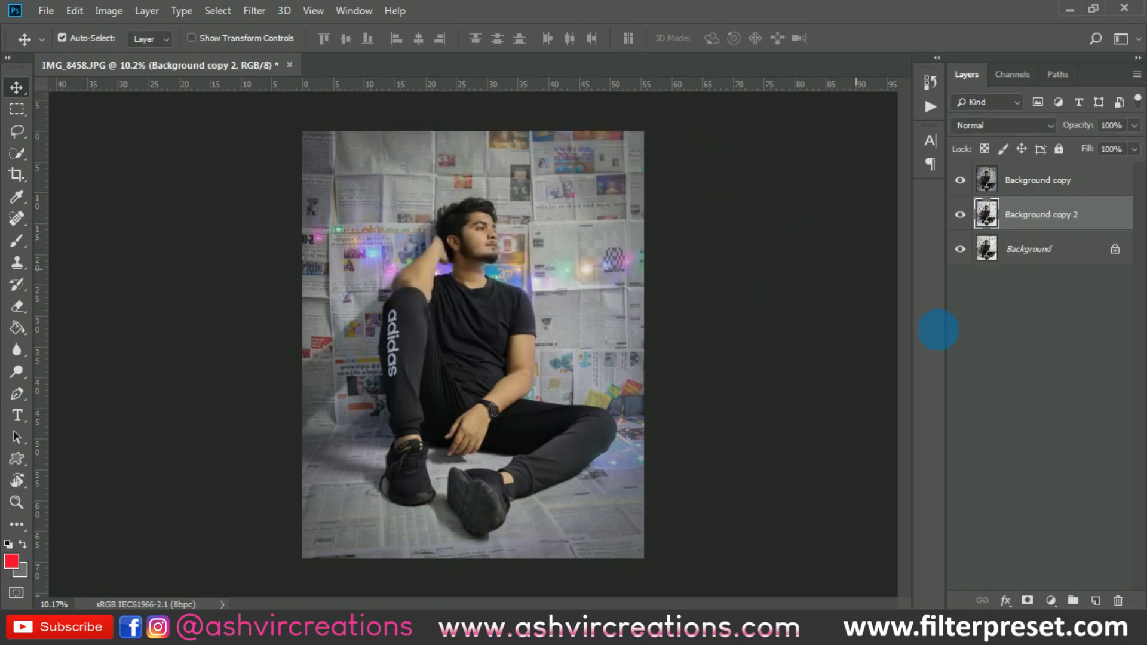
Add a layer mask to the Background copy layer and ready the Brush tool with black as the foreground color.
left_click(1034, 190)
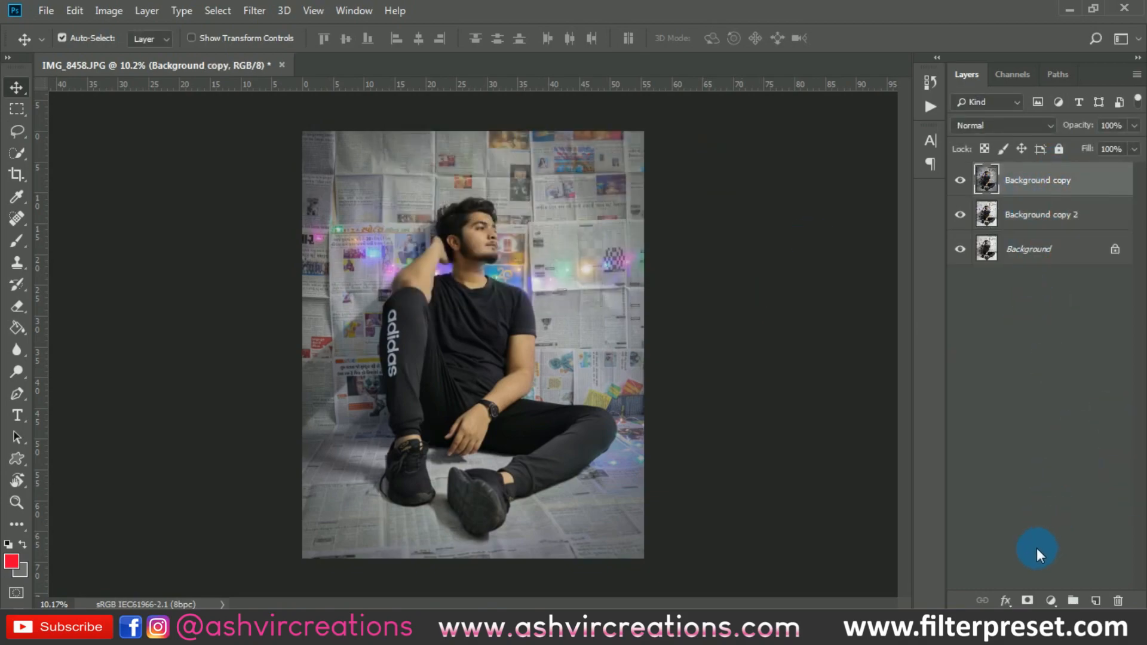
left_click(1028, 600)
left_click(17, 239)
key("d")
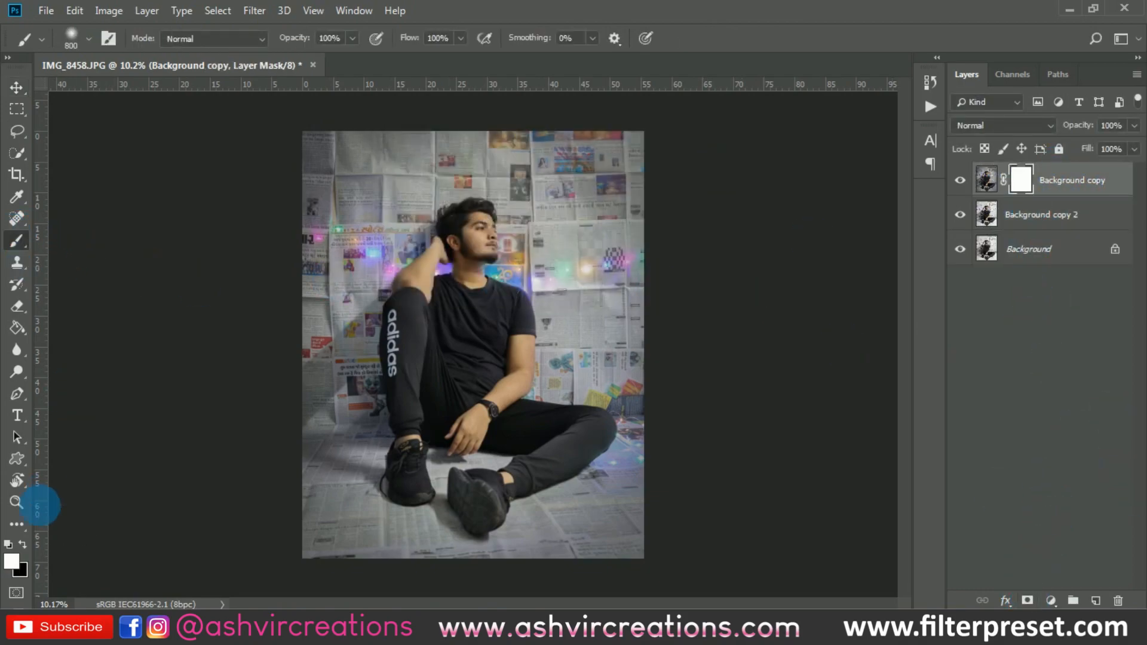
left_click(25, 543)
Paint black on the Background copy mask over the man's face, arms, clothes and legs, using a soft brush of about 700 to 1000 px.
scroll(481, 240, "up", 8)
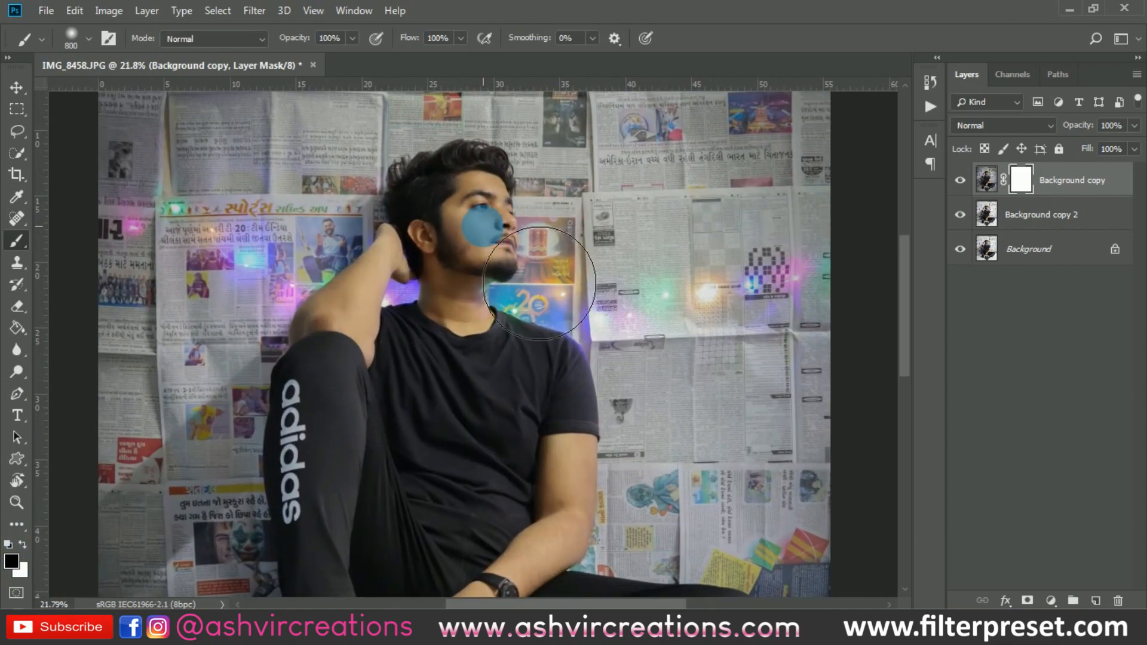
left_click(496, 210)
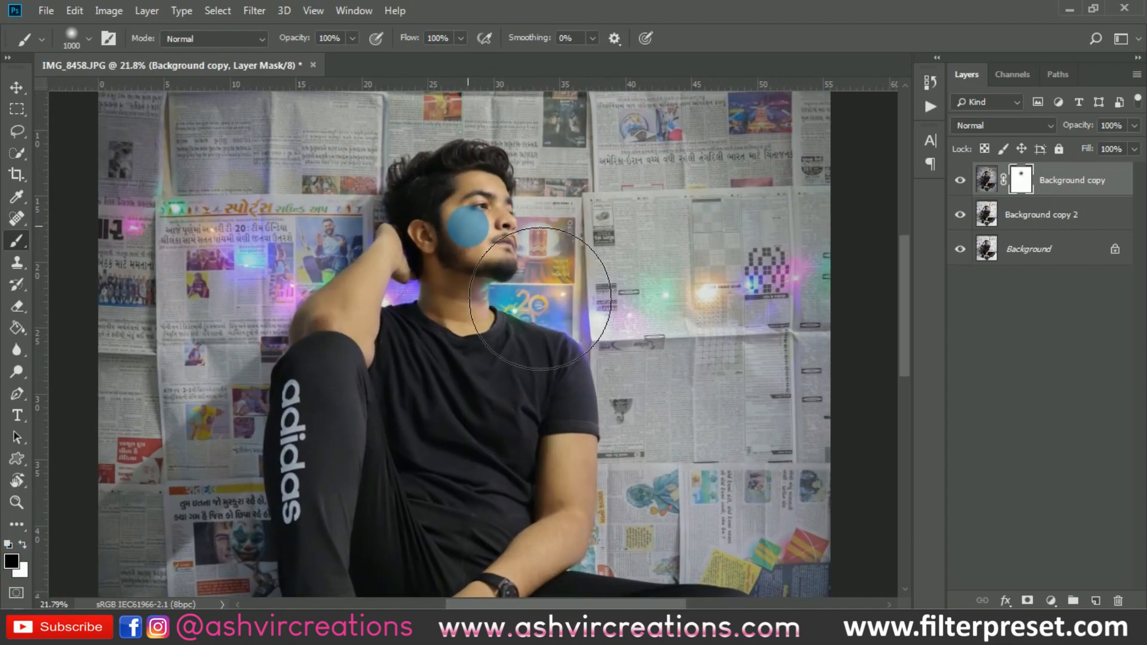
key("bracketright")
key("bracketright")
key("bracketleft")
key("bracketleft")
key("bracketleft")
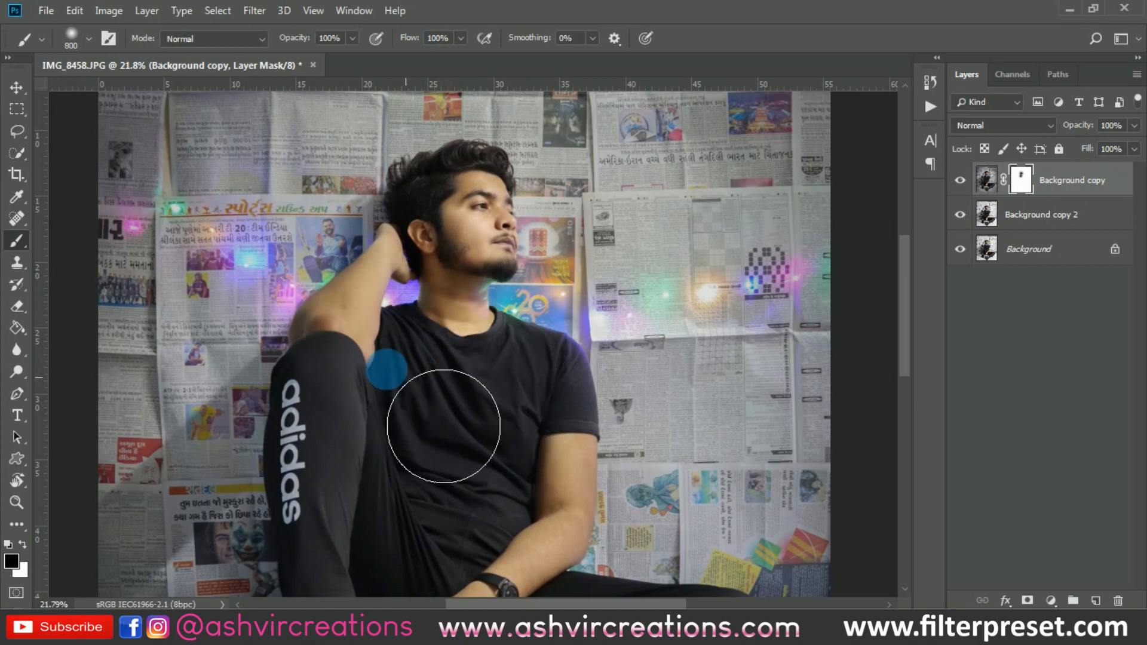
left_click(399, 278)
scroll(398, 278, "down", 4)
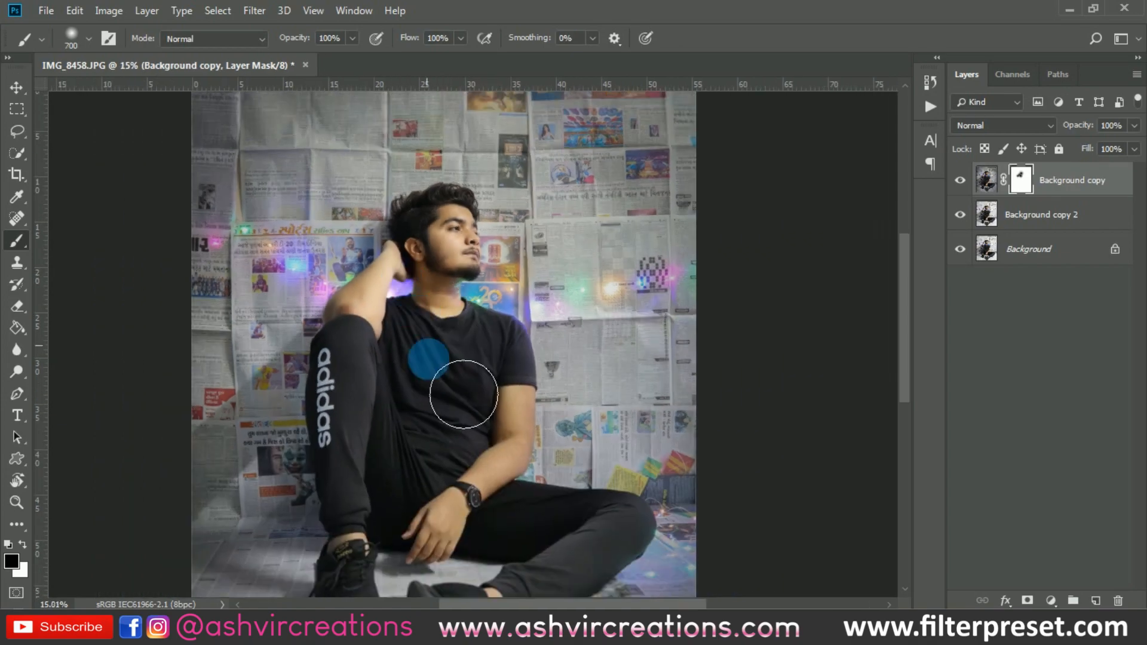
key("bracketright")
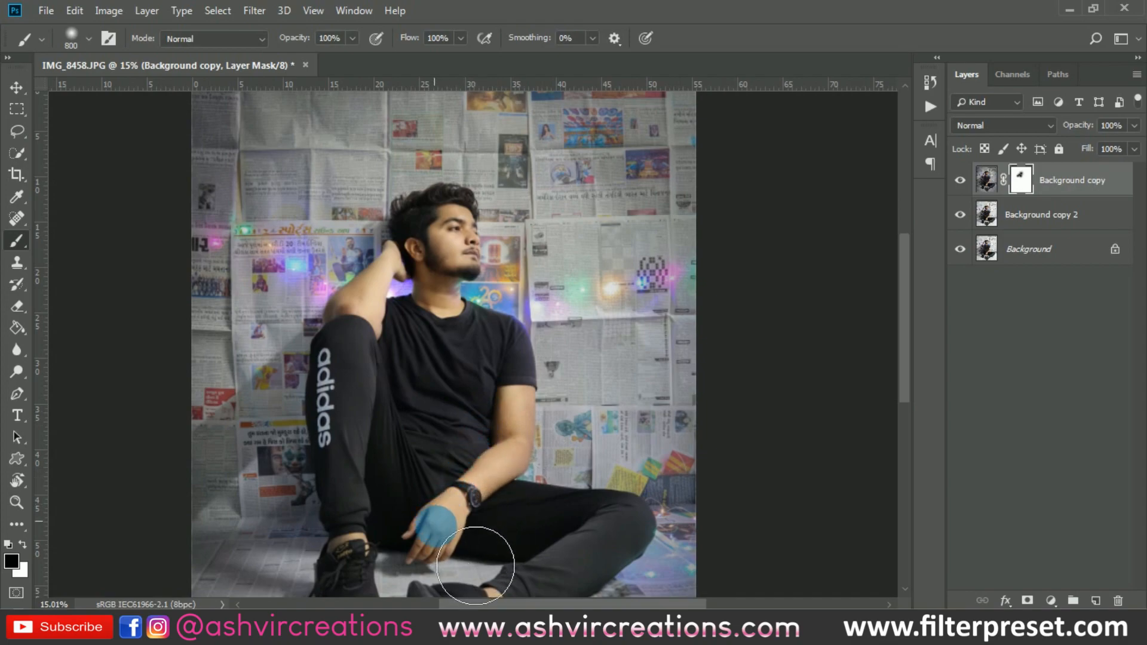
scroll(445, 427, "down", 2)
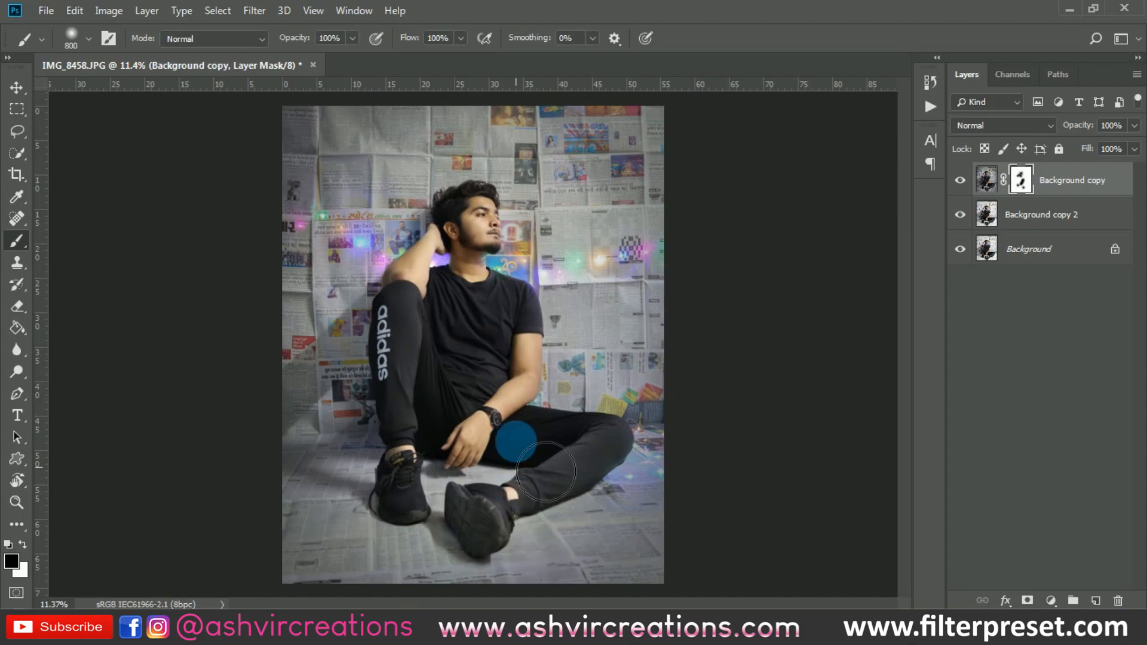
scroll(486, 366, "up", 1)
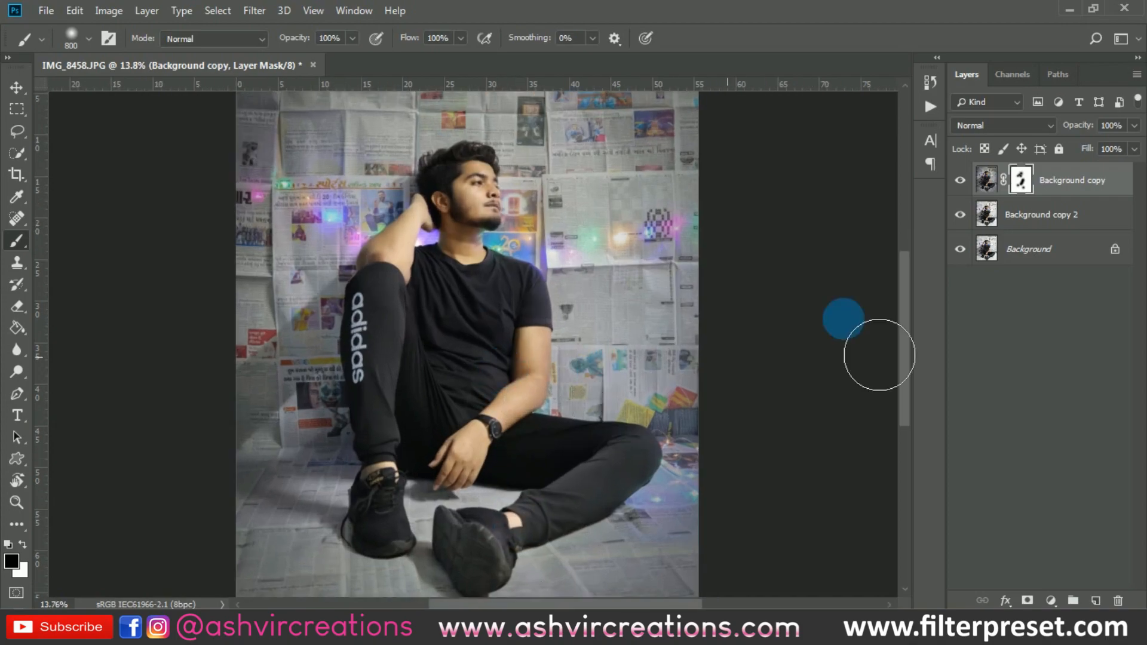
Compare the photo with and without the darkened Background copy layer by toggling its visibility.
left_click(968, 181)
left_click(967, 181)
left_click(968, 181)
left_click(968, 181)
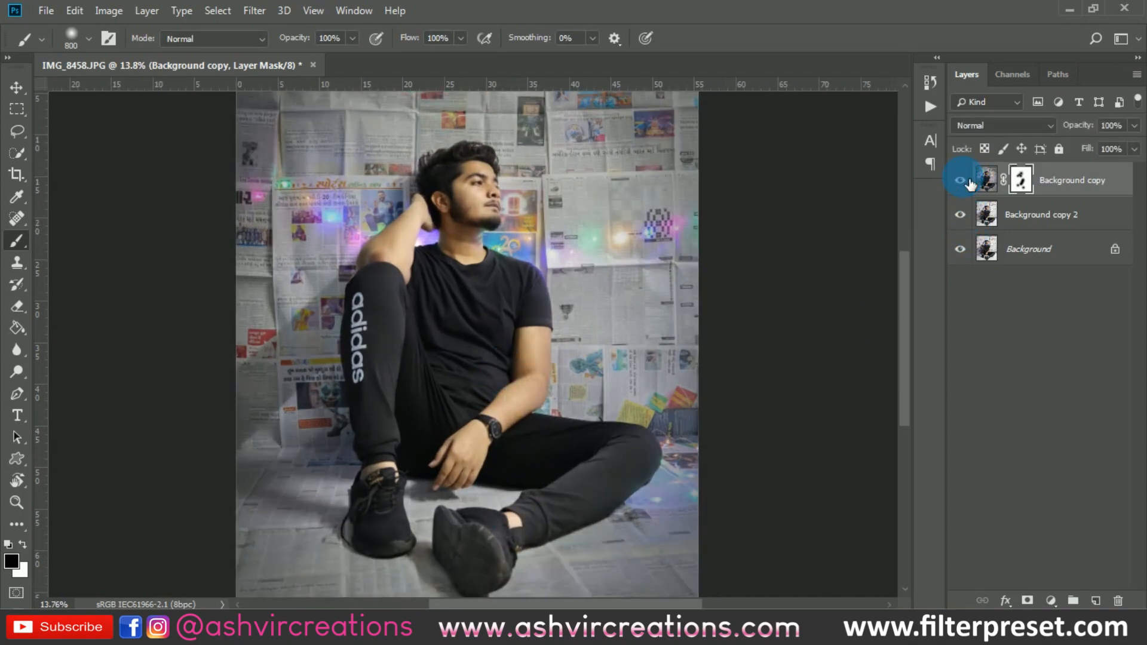
scroll(678, 243, "down", 1)
key("v")
scroll(635, 254, "down", 2)
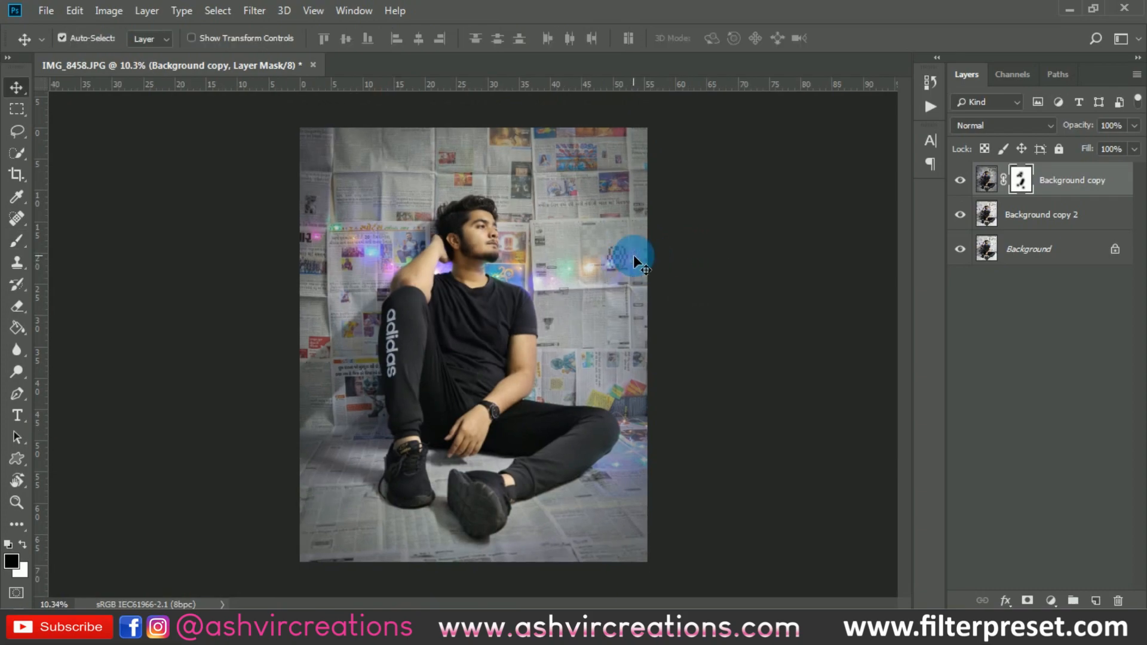
scroll(633, 255, "up", 1)
left_click(961, 181)
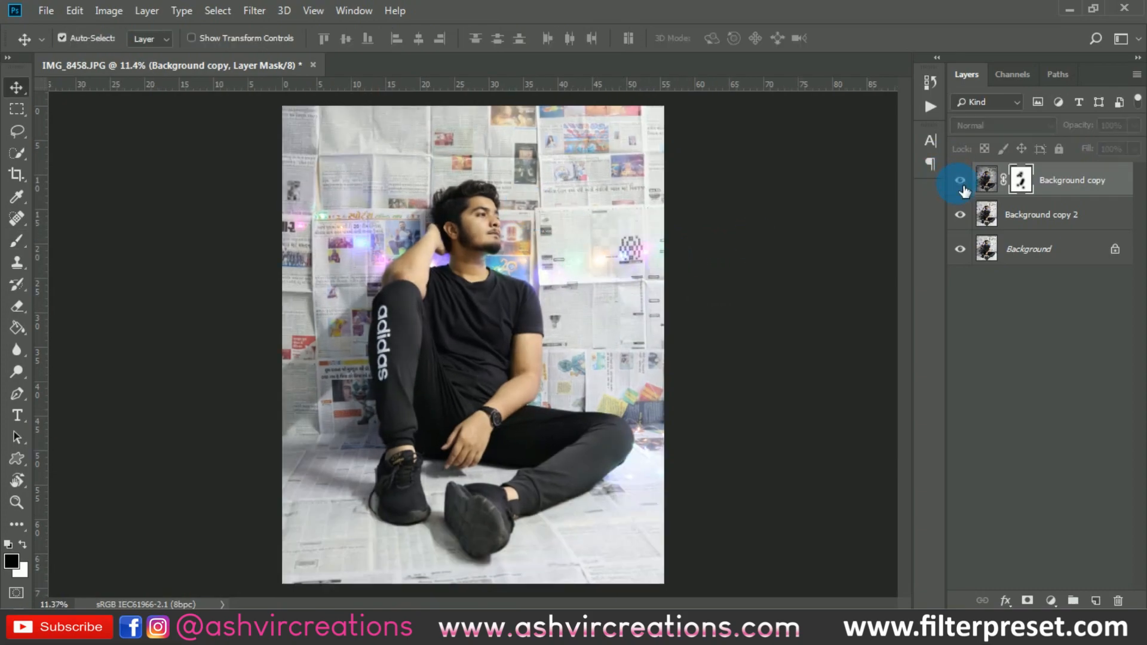
left_click(962, 181)
left_click(962, 181)
left_click(961, 181)
Refine the Background copy mask by painting black over the man's arms with a 700 px brush.
key("b")
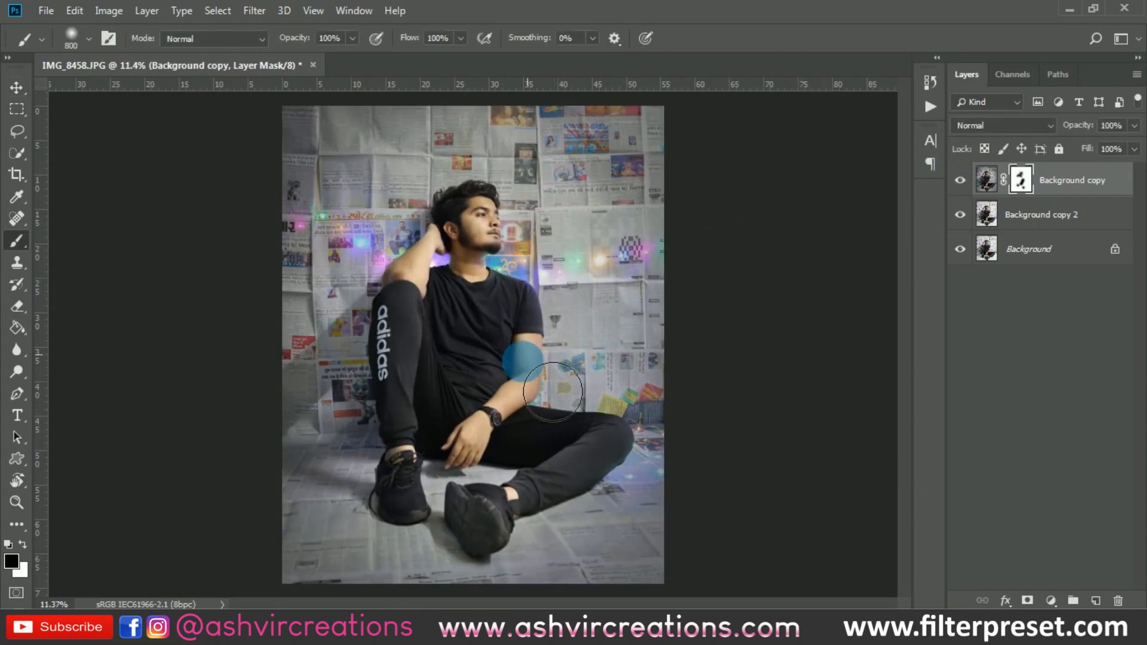
scroll(571, 352, "up", 6)
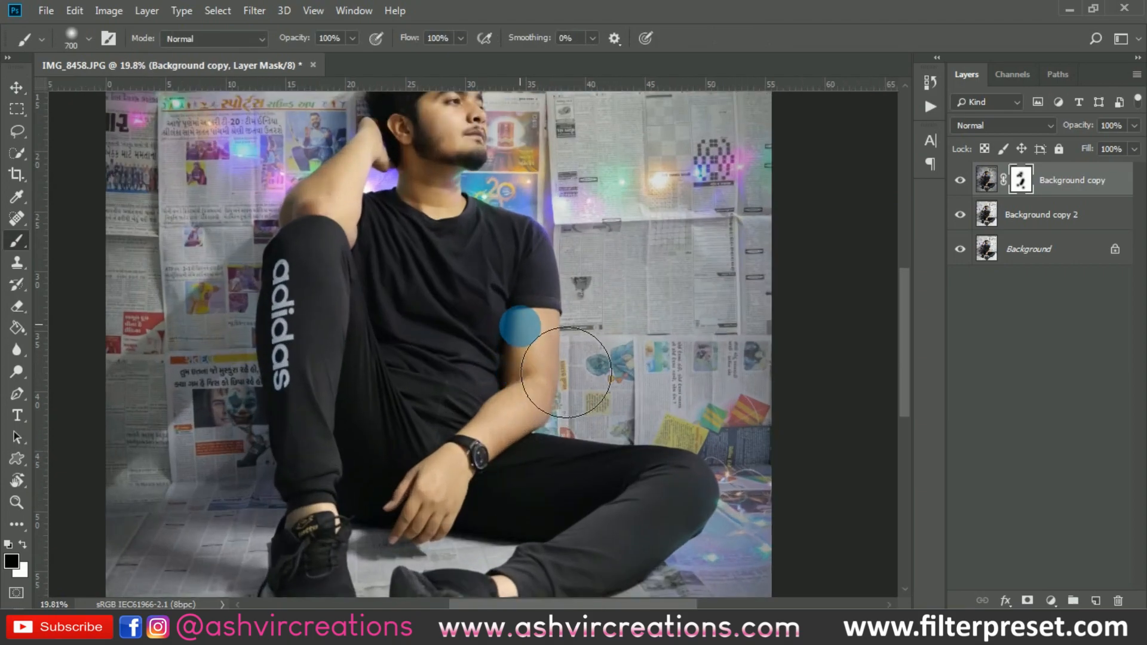
mouse_move(566, 372)
left_mouse_down()
mouse_move(538, 396)
mouse_move(558, 430)
mouse_move(513, 485)
mouse_move(477, 468)
mouse_move(391, 222)
left_mouse_up()
scroll(398, 210, "down", 5)
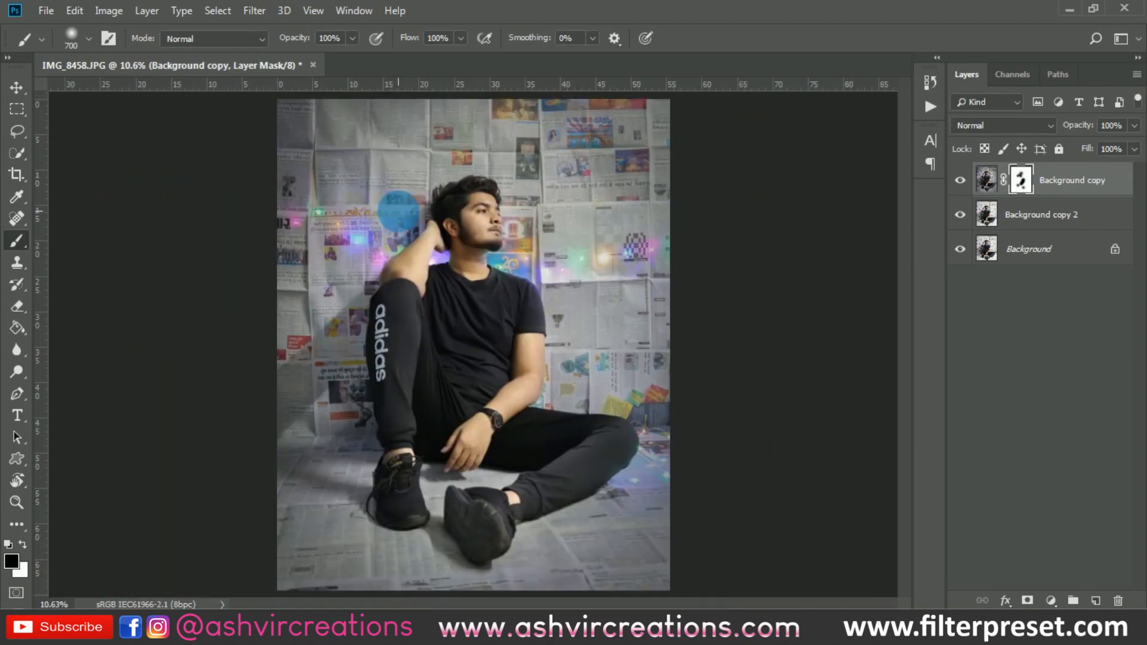
key("v")
scroll(399, 211, "down", 1)
scroll(398, 210, "up", 2)
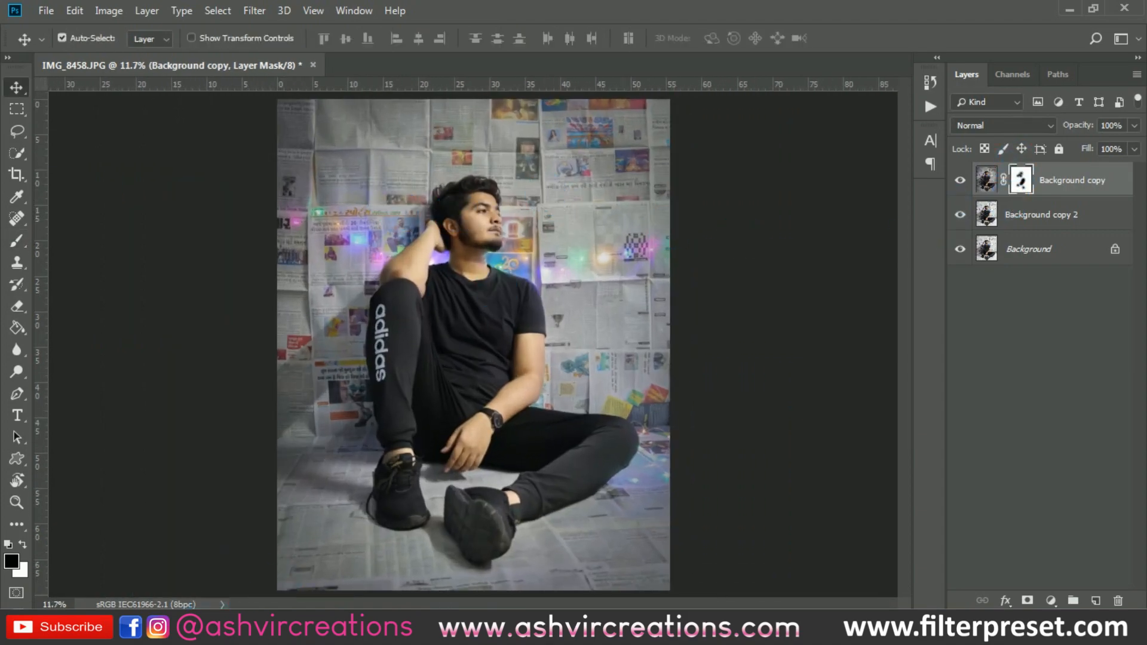
Place the burnt music sheets PNG from the Flying Paper folder and enlarge it to about 2754% to cover the whole photo.
left_click(107, 628)
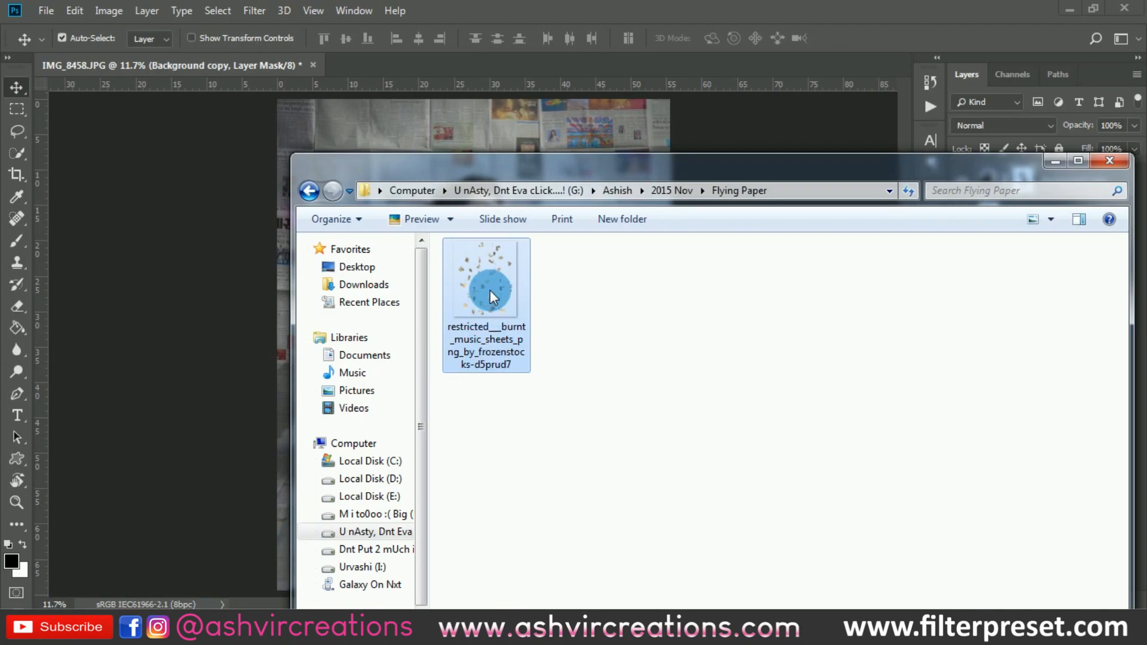
left_click_drag(490, 289, 480, 194)
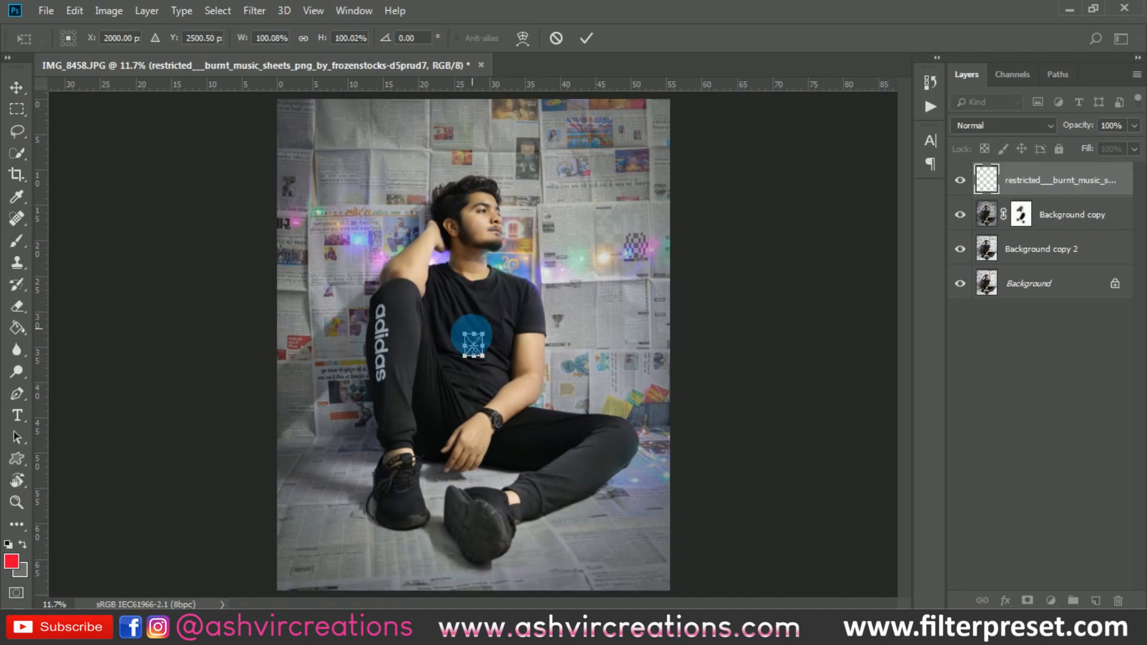
left_click_drag(489, 367, 747, 578)
scroll(621, 386, "down", 2)
mouse_move(592, 371)
left_mouse_down()
mouse_move(577, 353)
mouse_move(589, 369)
left_mouse_up()
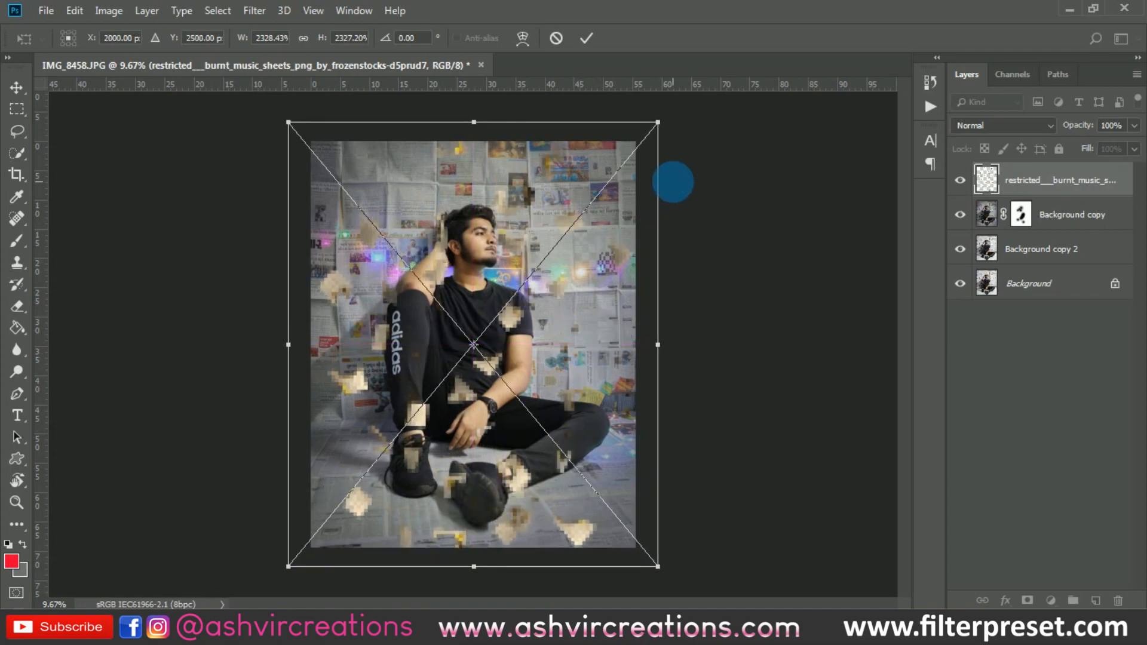
left_click_drag(658, 126, 711, 95)
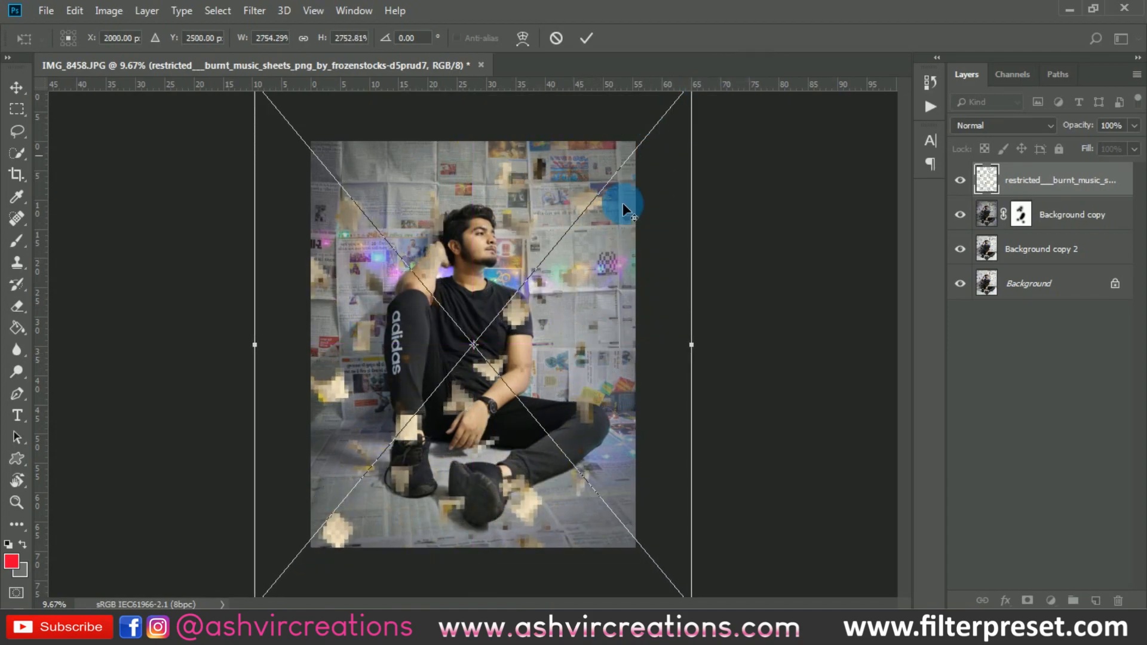
left_click_drag(627, 205, 571, 274)
key("Return")
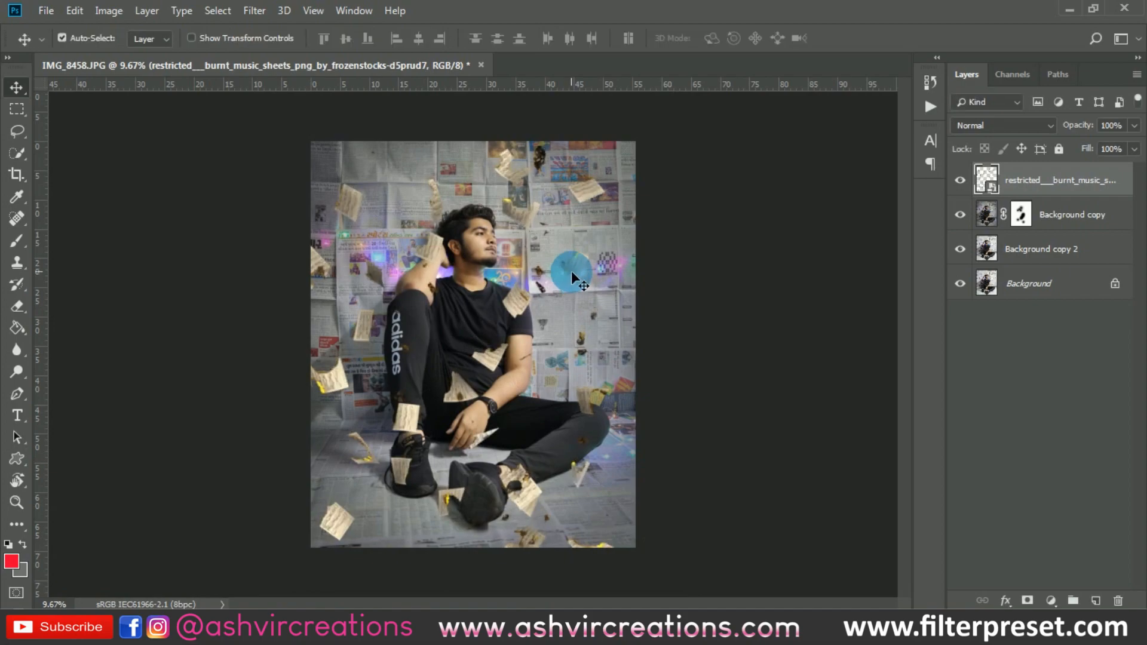
Move the music sheets slightly upward over the photo and rasterize their layer.
key("ctrl+0")
left_click_drag(537, 318, 533, 278)
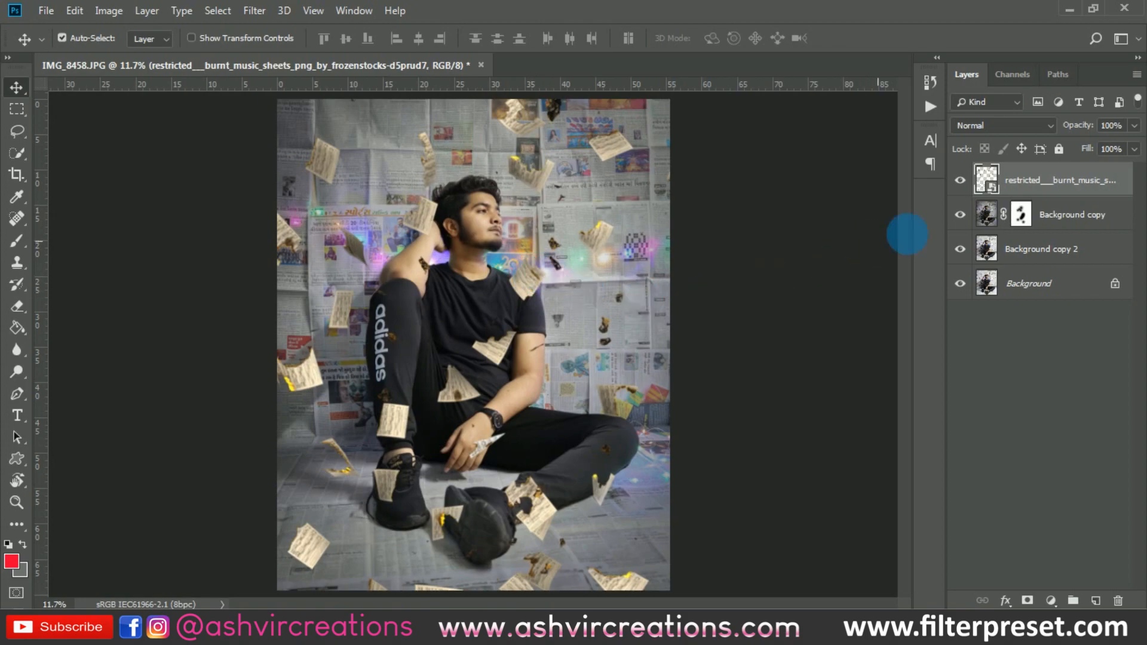
right_click(993, 184)
left_click(839, 281)
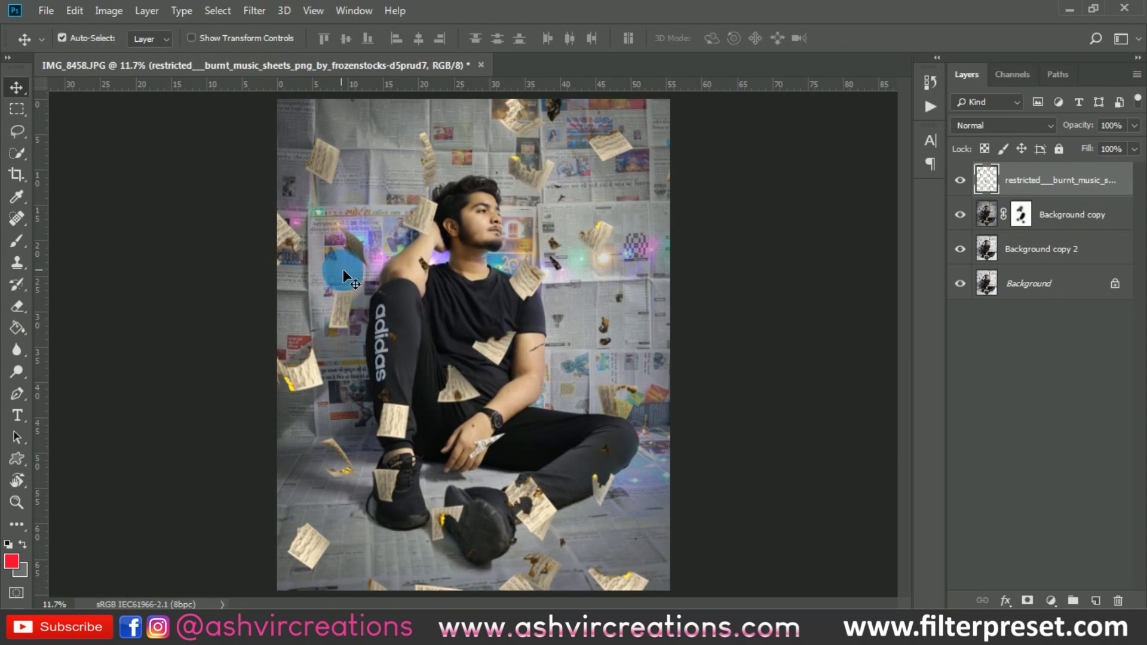
scroll(346, 272, "down", 1)
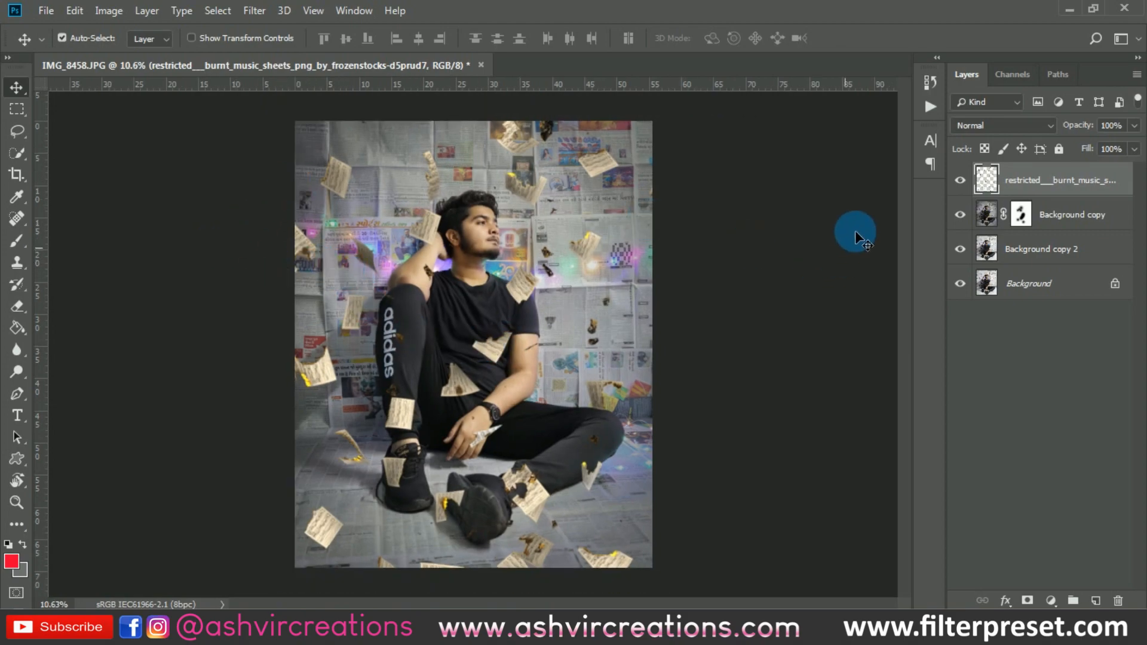
Hide the burnt music sheets layer and place the Fire image from the smoke fire folder onto the photo.
left_click(960, 182)
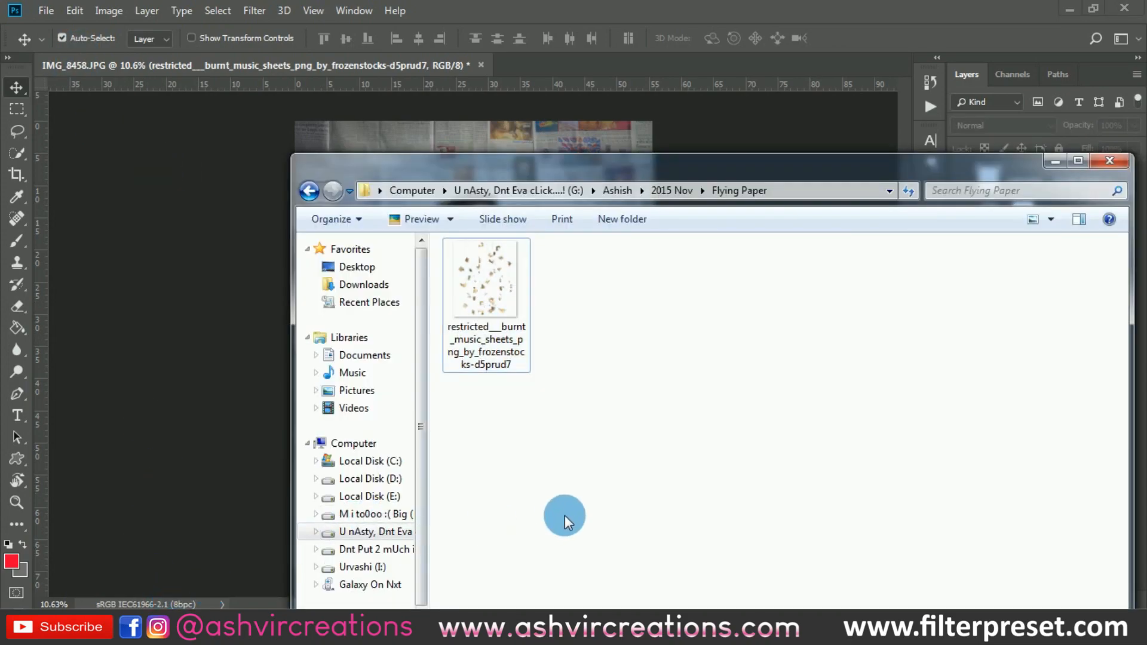
left_click(651, 187)
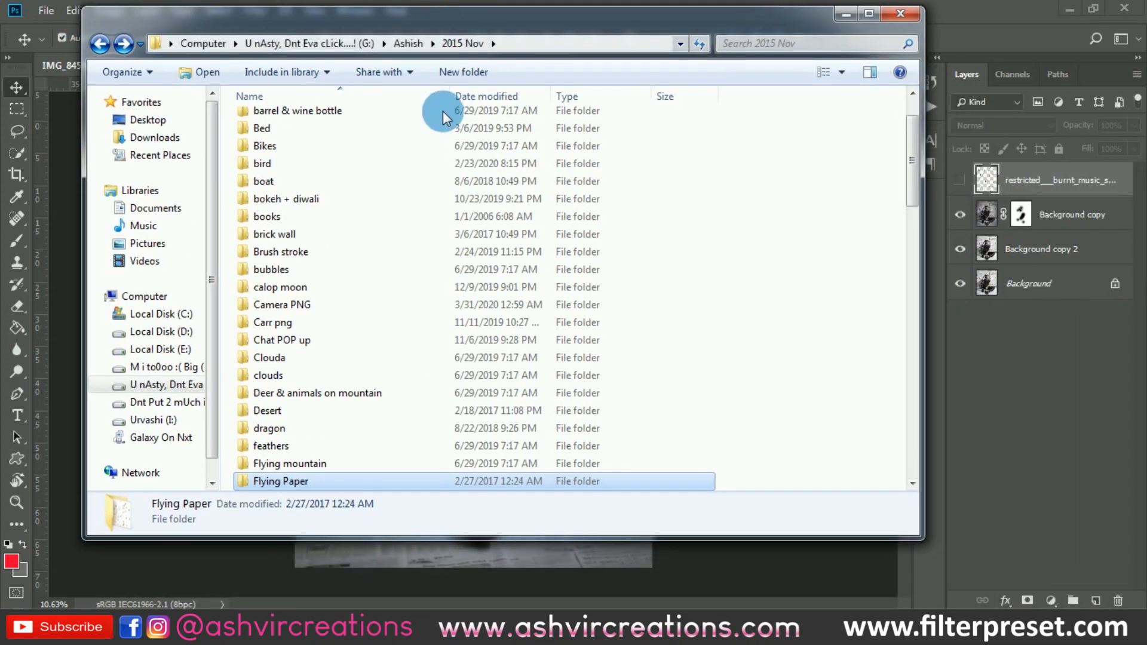
scroll(363, 323, "down", 5)
left_click_drag(957, 525, 436, 246)
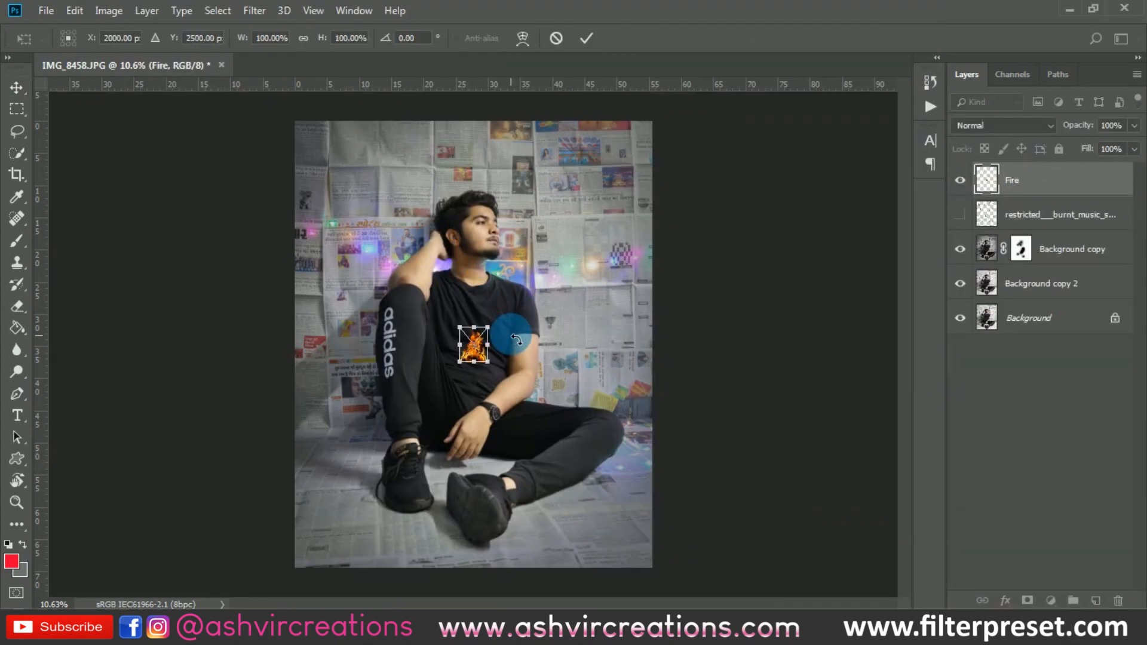
Scale the fire to about 283% and position it on the newspaper wall in front of the man's face.
left_click_drag(489, 326, 613, 283)
left_click_drag(474, 382, 293, 356)
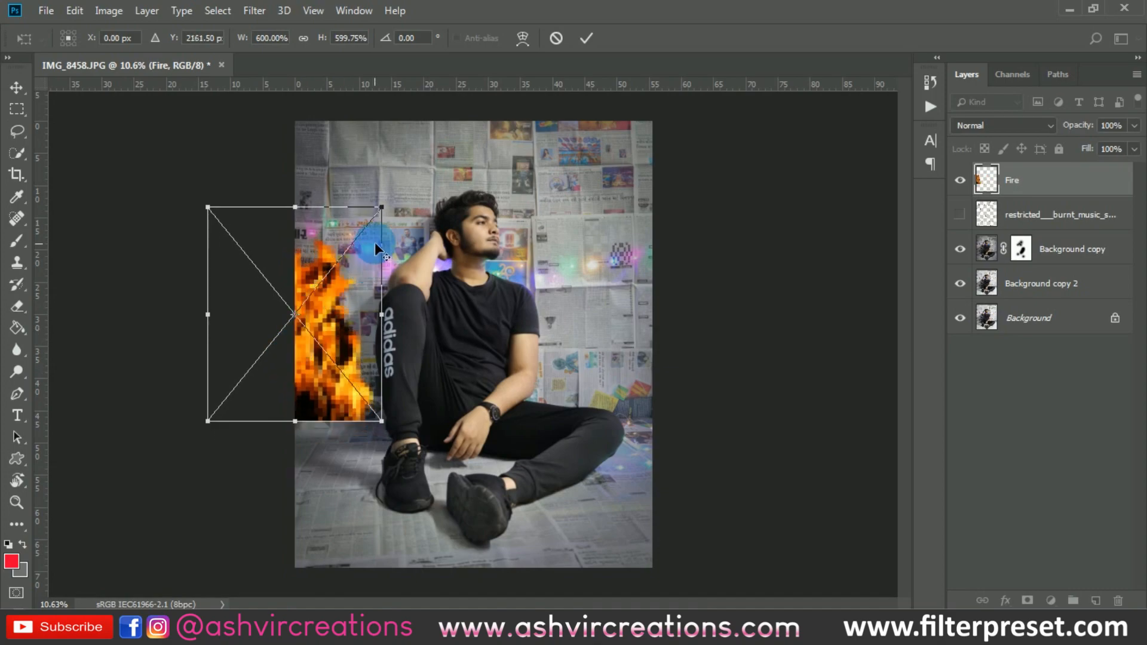
left_click_drag(382, 207, 335, 264)
left_click_drag(302, 317, 626, 252)
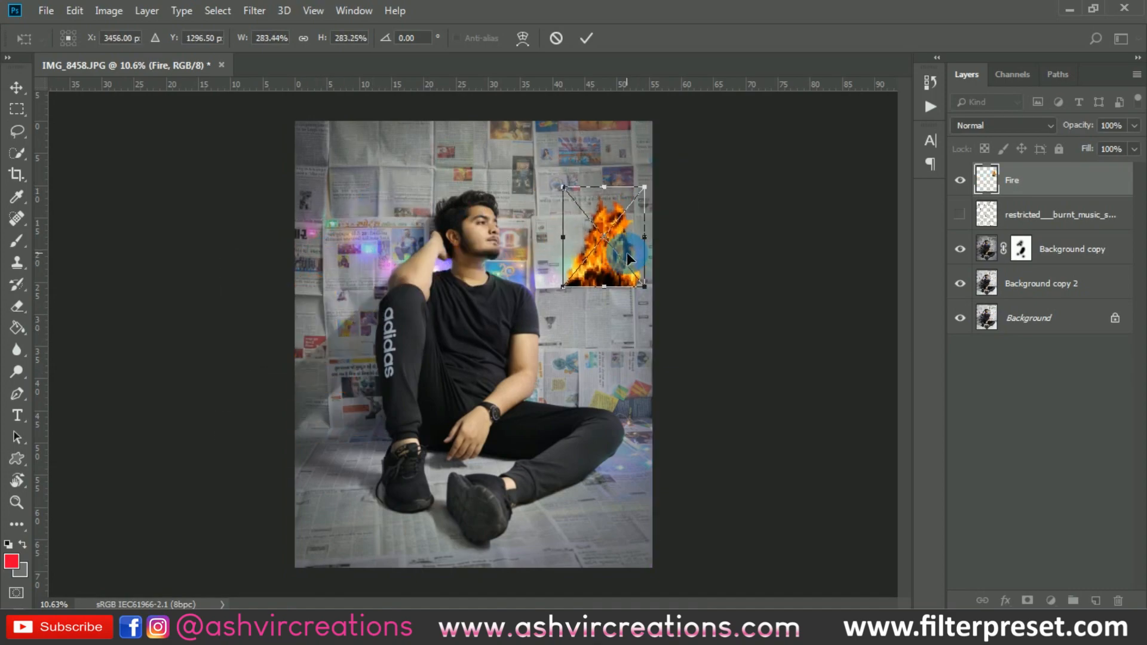
key("Return")
Set the Fire layer's blend mode to Screen and add a rotated copy of it on the wall above the man's raised arm.
left_click(1003, 126)
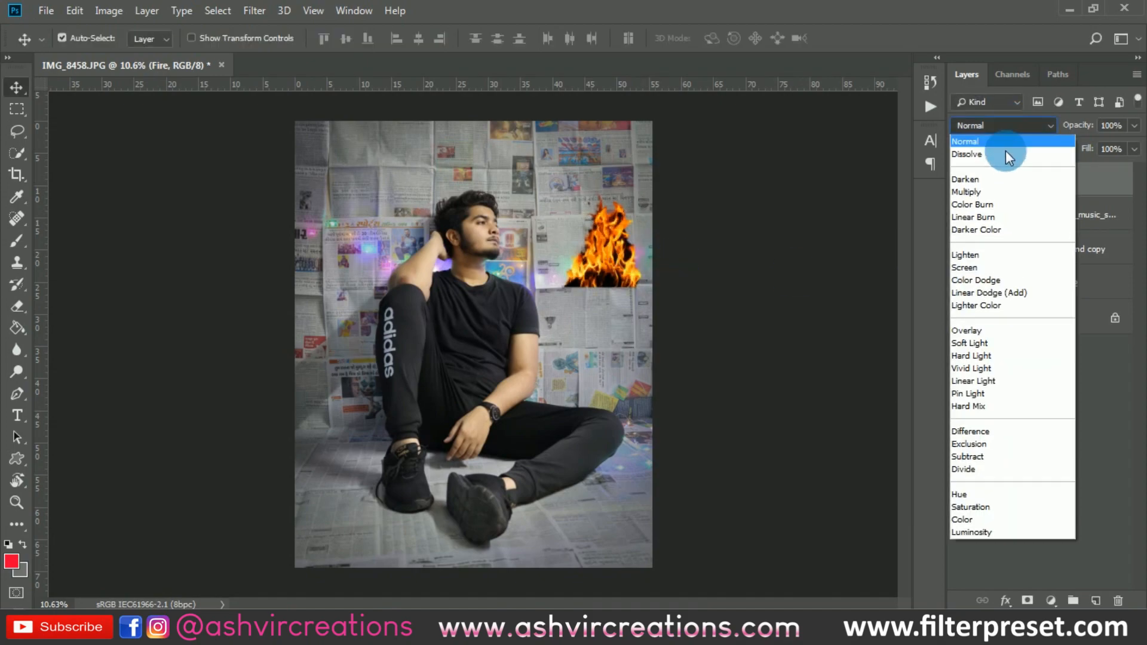
left_click(979, 266)
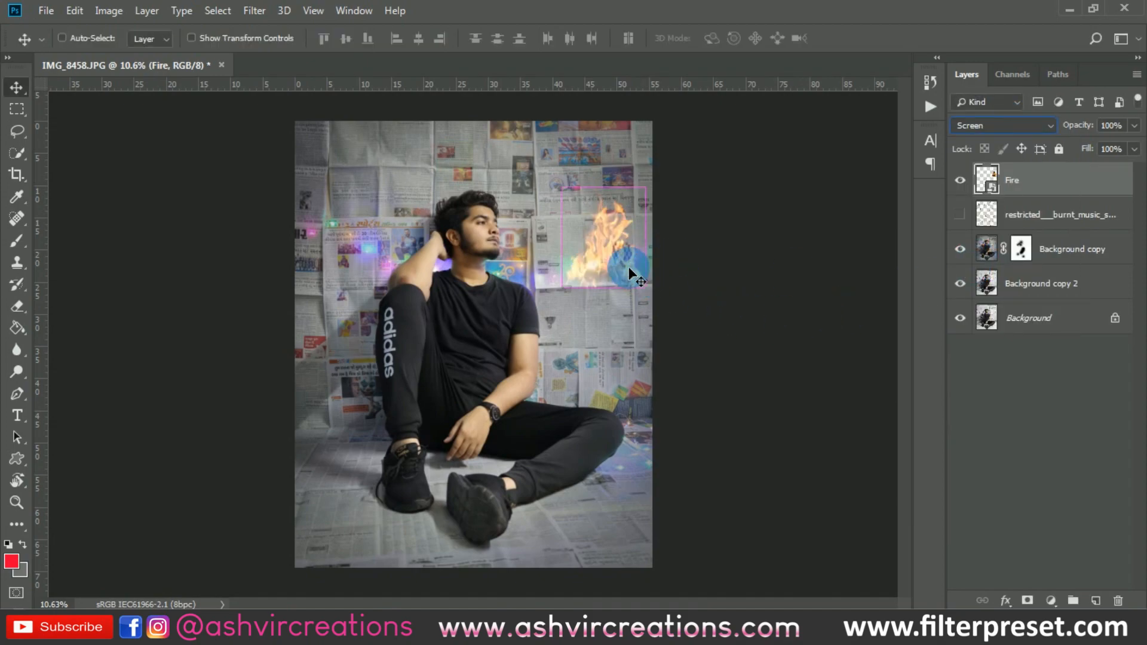
key("ctrl+plus")
key("ctrl+plus")
key("ctrl+plus")
left_click_drag(719, 246, 369, 496)
key("ctrl+plus")
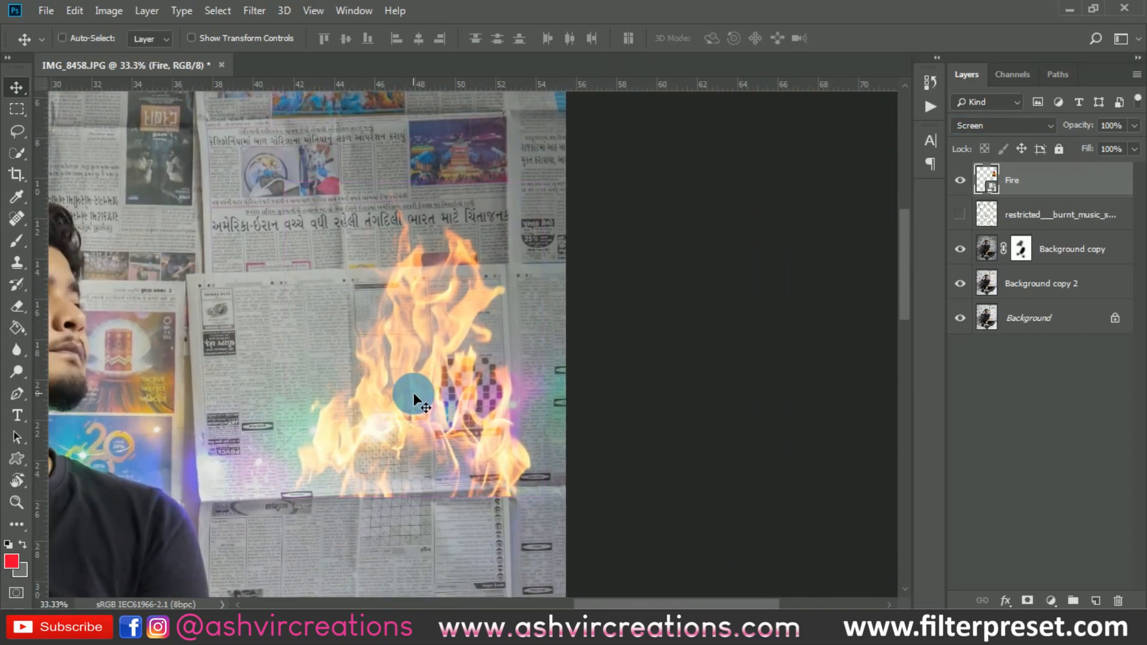
key("ctrl+0")
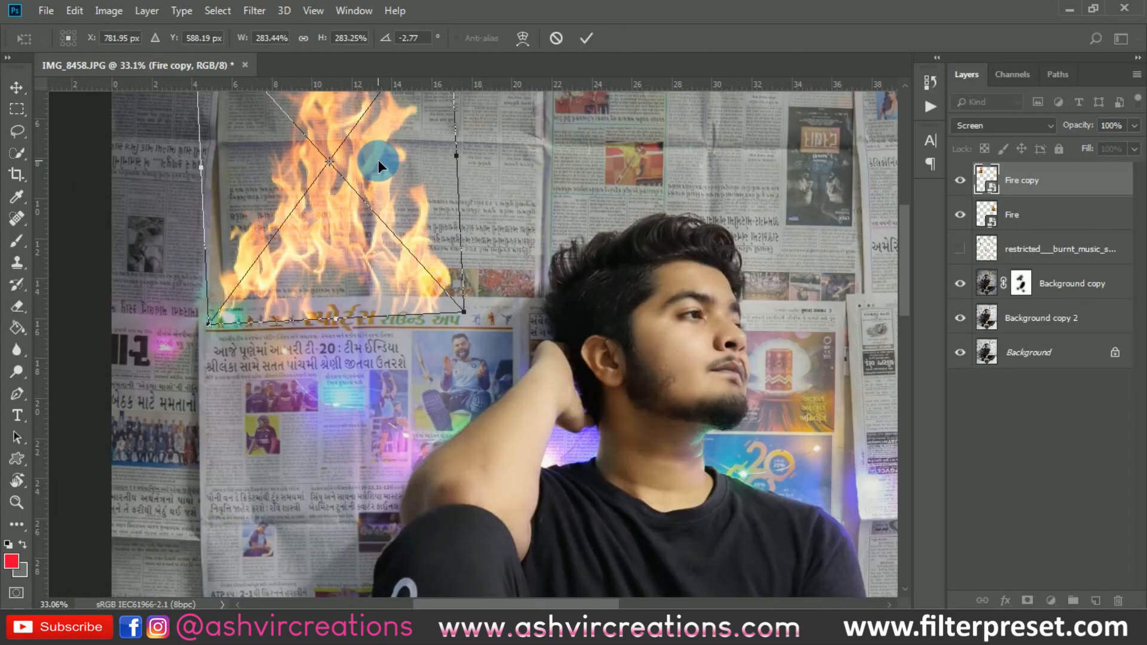
key("Return")
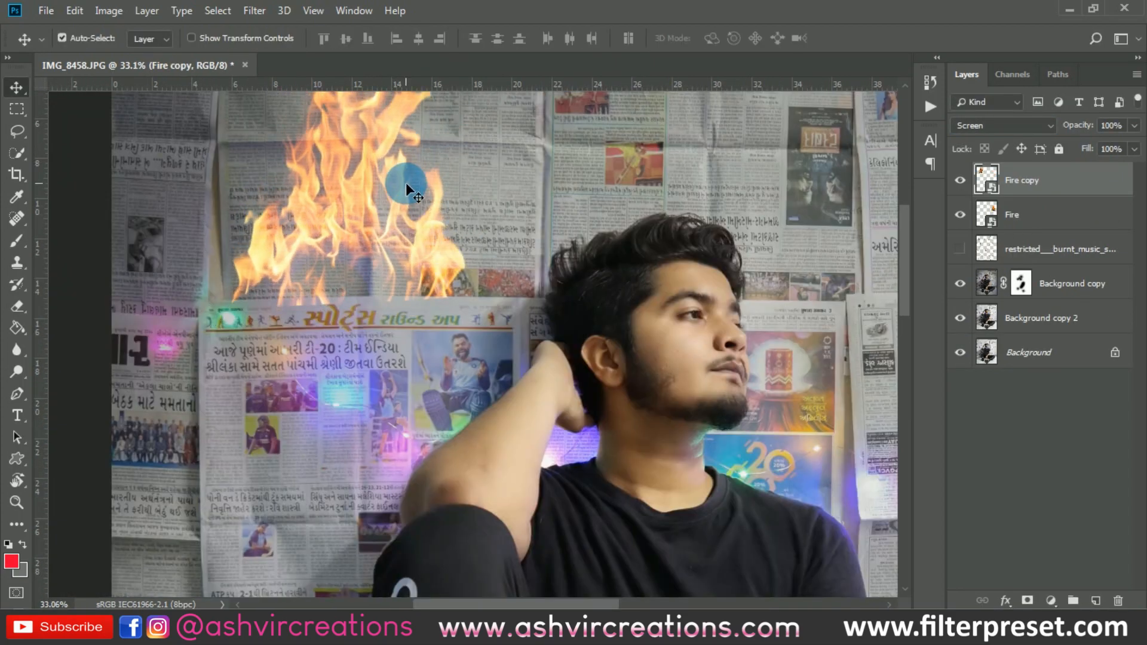
On a new layer below the music sheets, paint black (#000000) over the wall behind the Fire layer's flame with an 1800 px brush.
key("b")
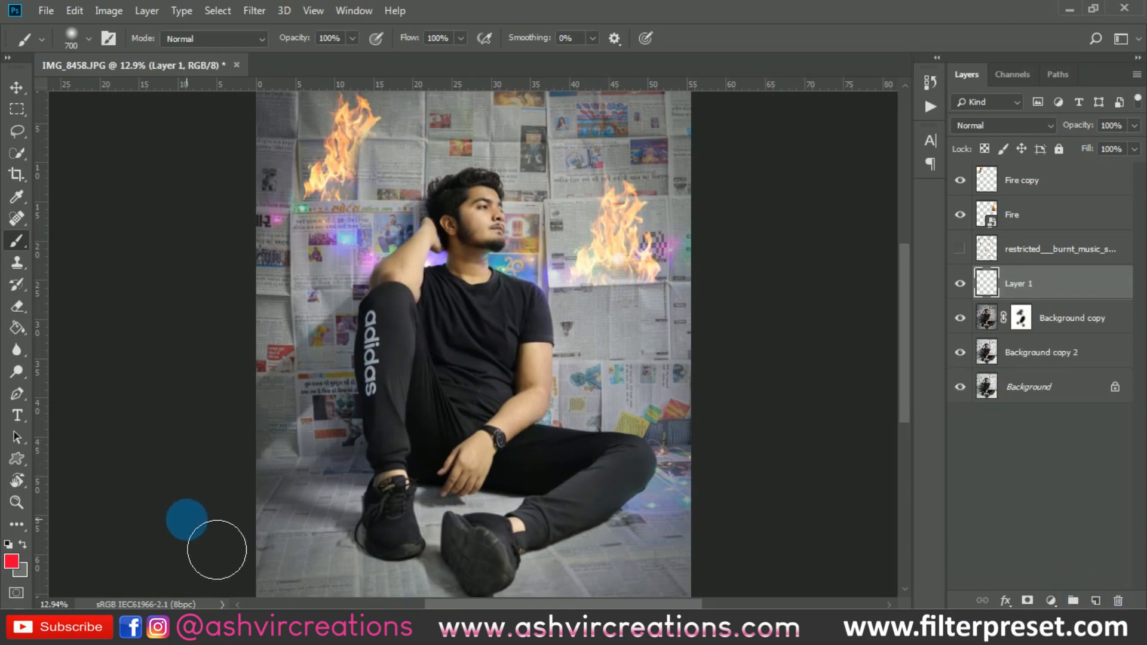
left_click(12, 563)
type("000000")
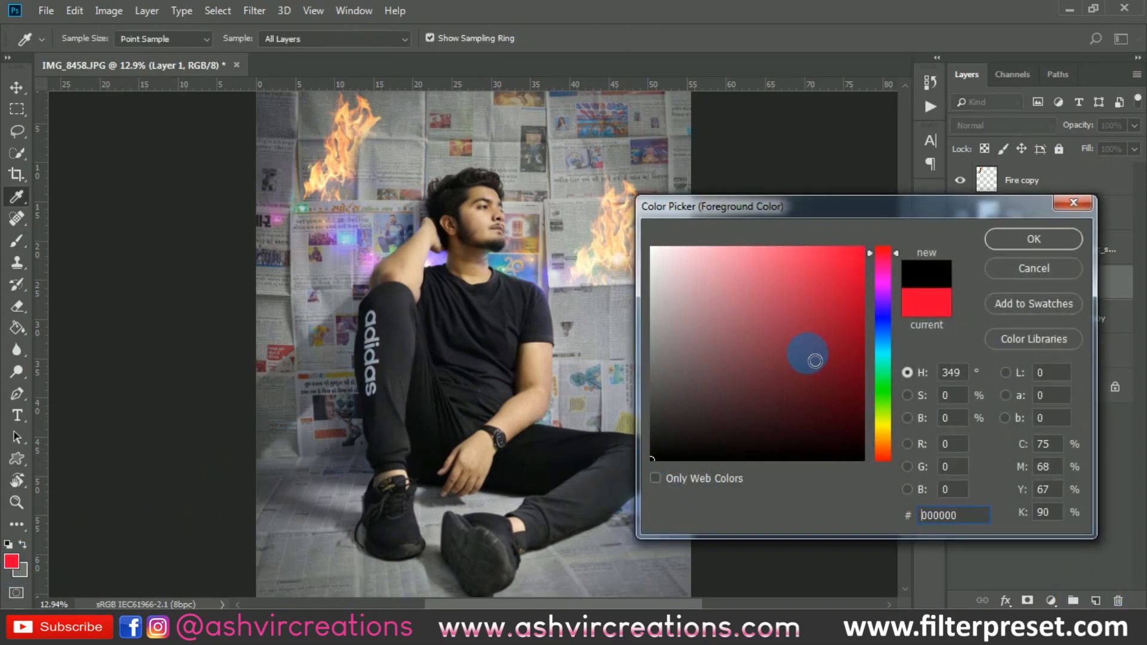
left_click(1036, 237)
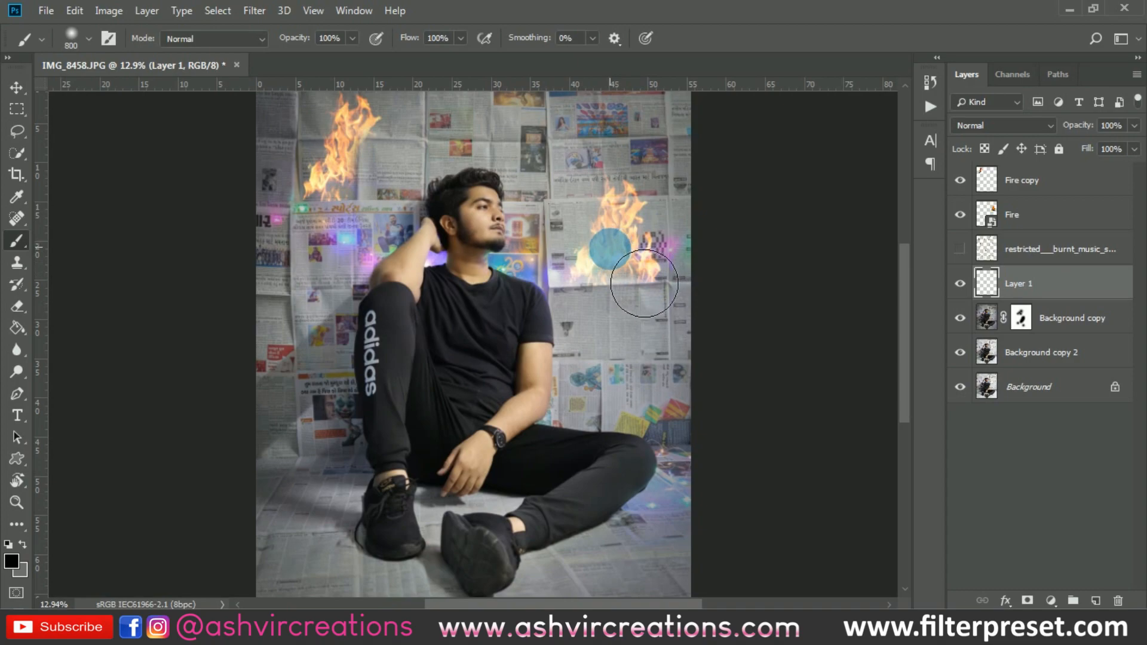
key("bracketright")
key("bracketright")
key("bracketright")
key("bracketright")
key("bracketright")
key("bracketright")
key("bracketright")
key("bracketright")
key("bracketright")
key("bracketright")
key("bracketright")
mouse_move(650, 225)
left_mouse_down()
mouse_move(664, 263)
mouse_move(656, 328)
mouse_move(705, 360)
mouse_move(696, 152)
left_mouse_up()
Set the black-painted layer's blend mode to Multiply and its opacity to 16%.
left_click(1006, 124)
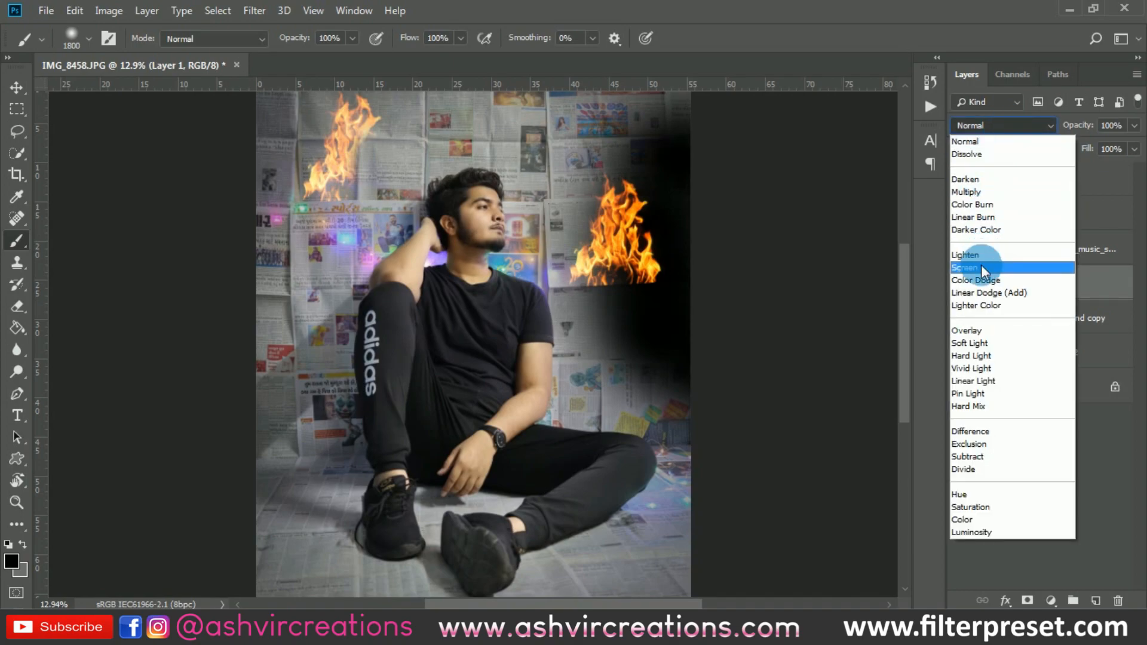
left_click(980, 191)
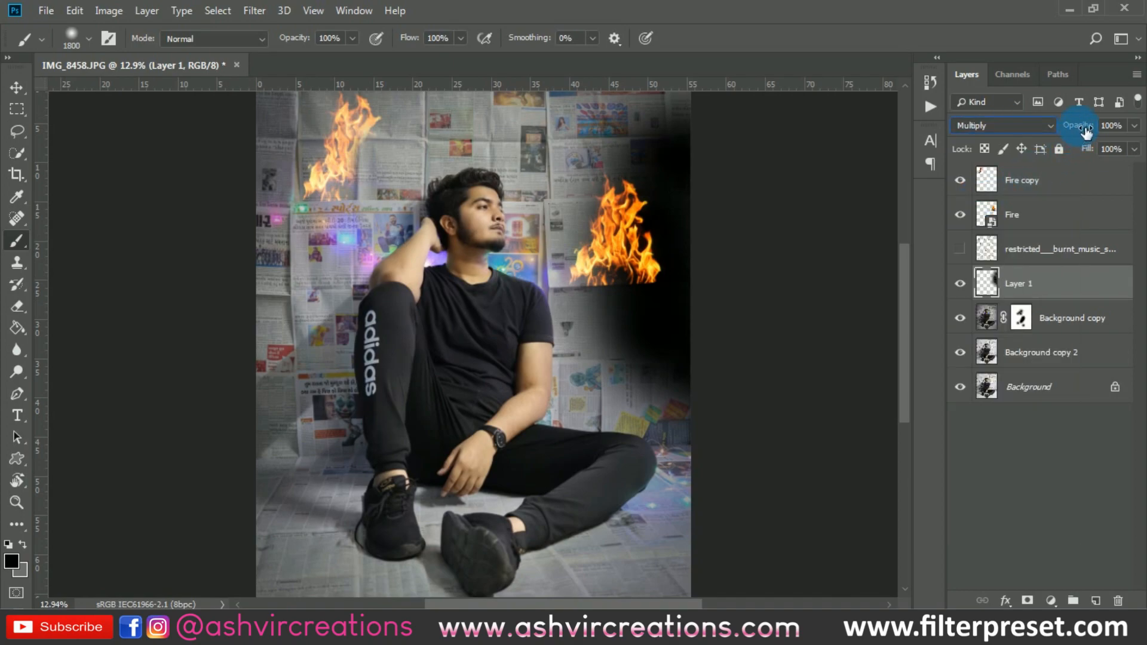
left_click_drag(953, 132, 969, 136)
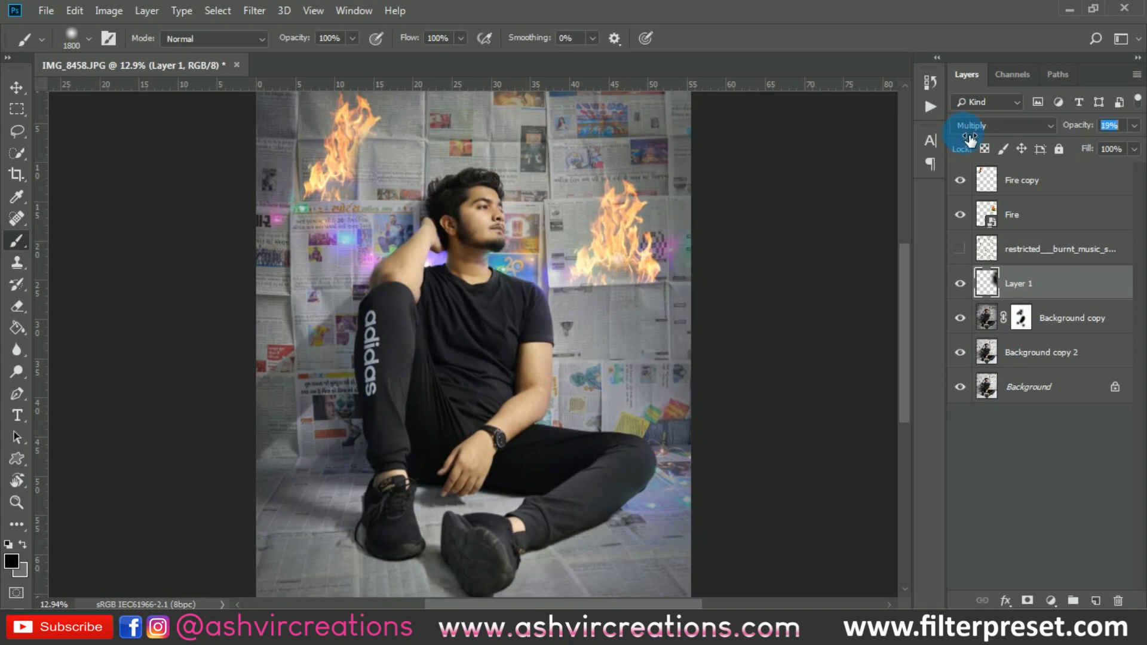
left_click(132, 119)
left_click(16, 87)
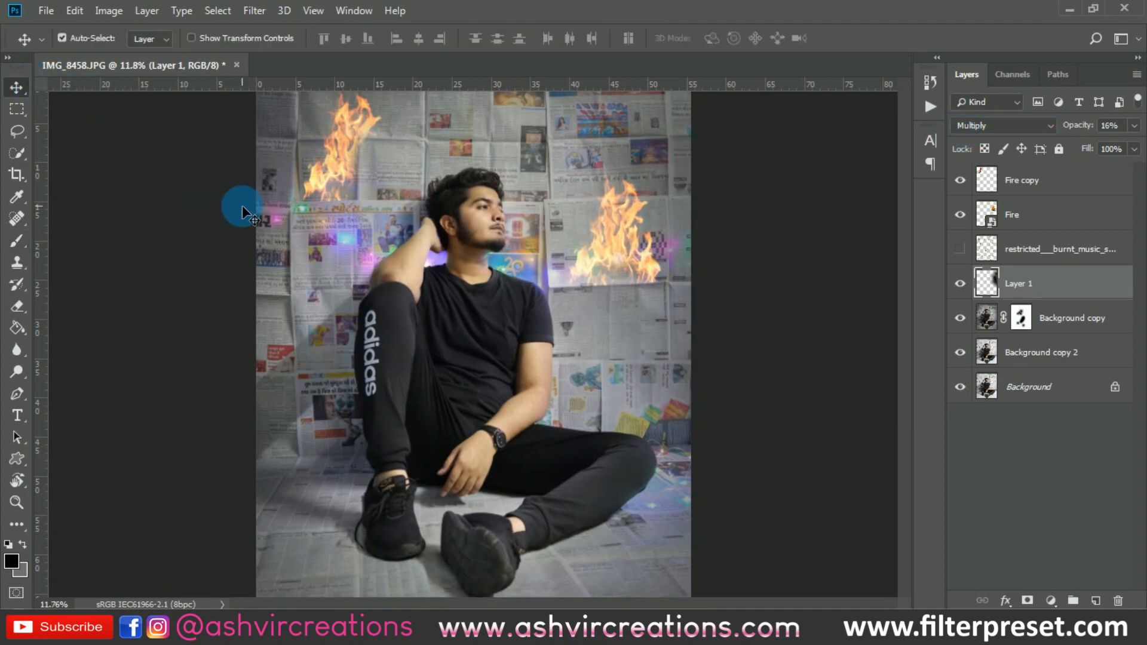
scroll(242, 205, "down", 2)
scroll(361, 307, "down", 1)
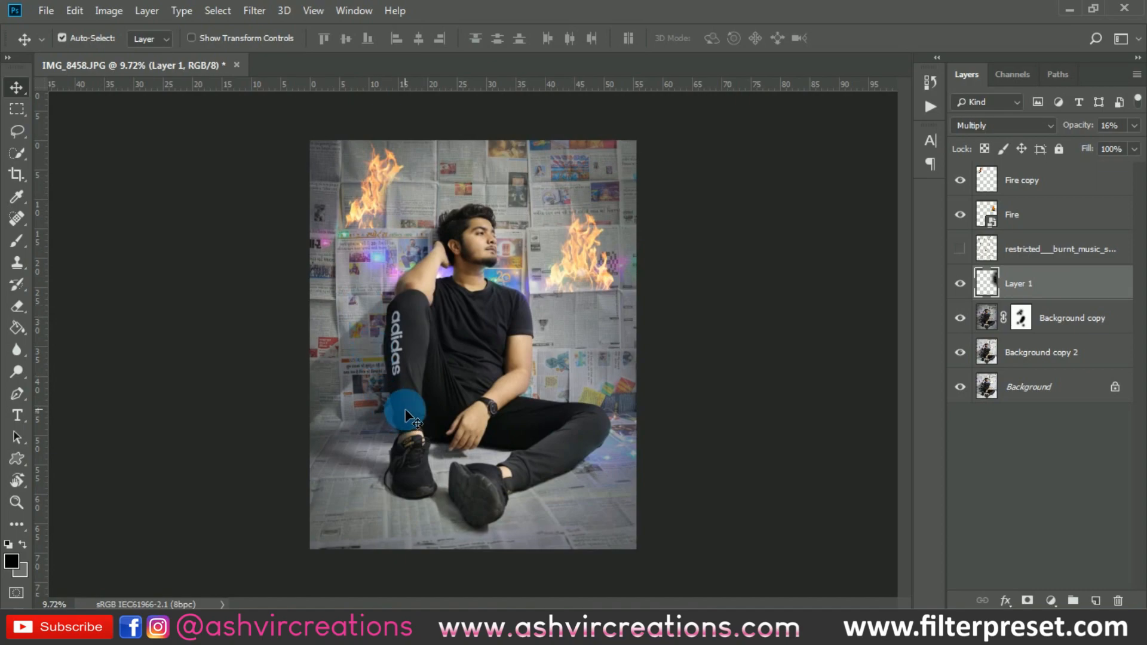
scroll(405, 415, "up", 1)
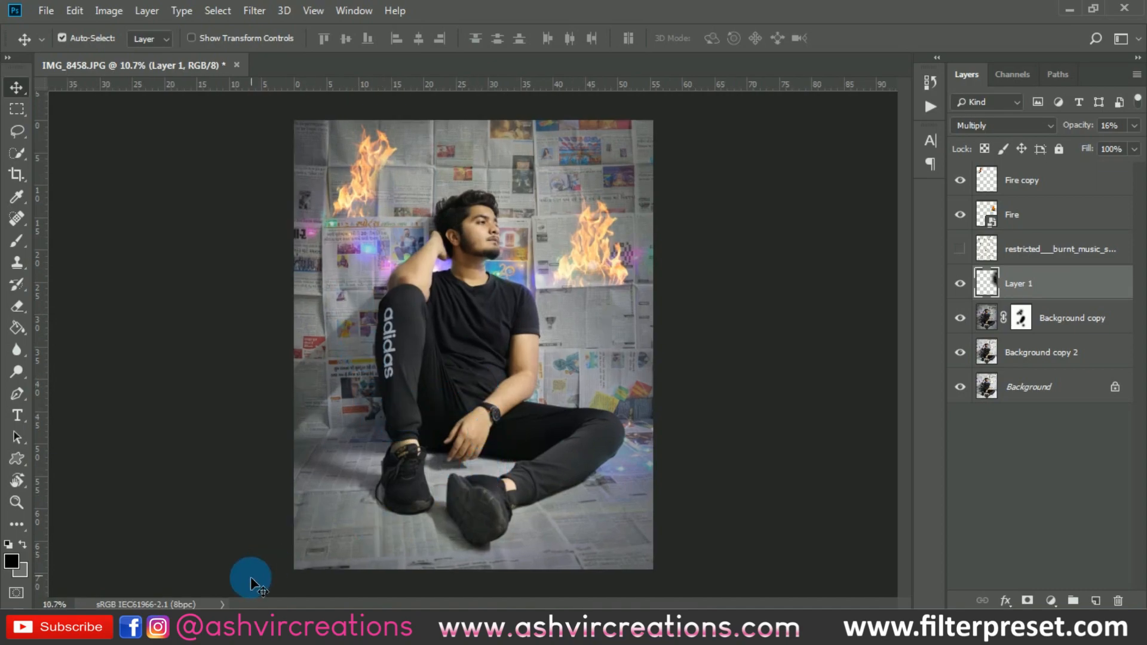
Place Fire-Smoke-PNG-Transparent-Image from the smoke fire folder onto the photo above Layer 1.
left_click(237, 604)
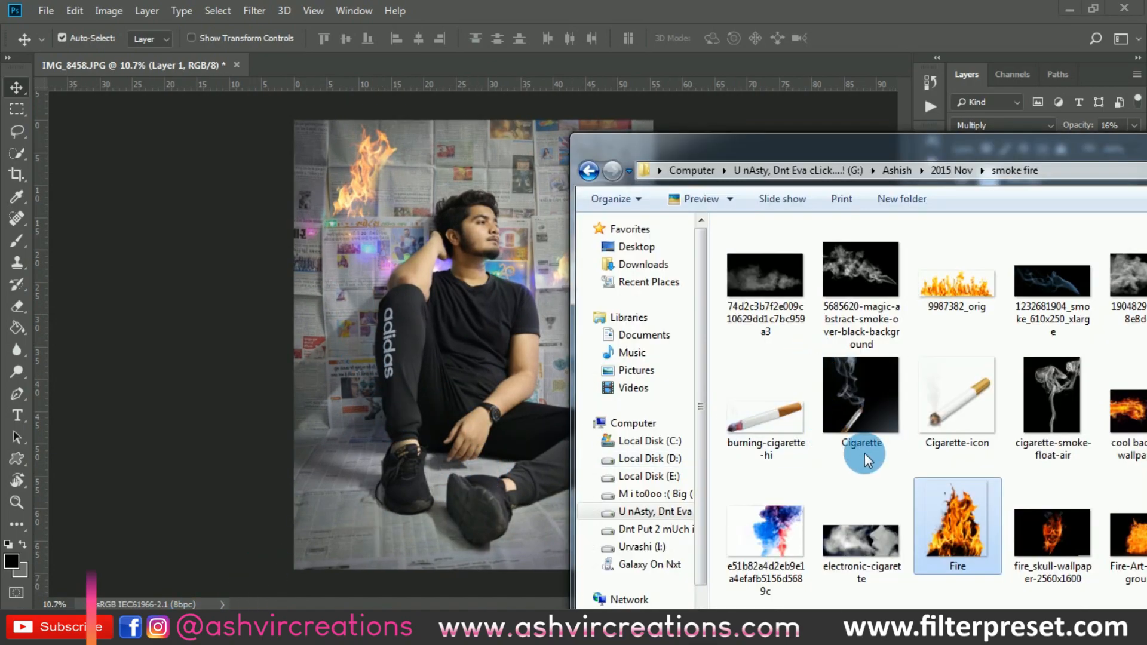
left_click_drag(1038, 159, 600, 78)
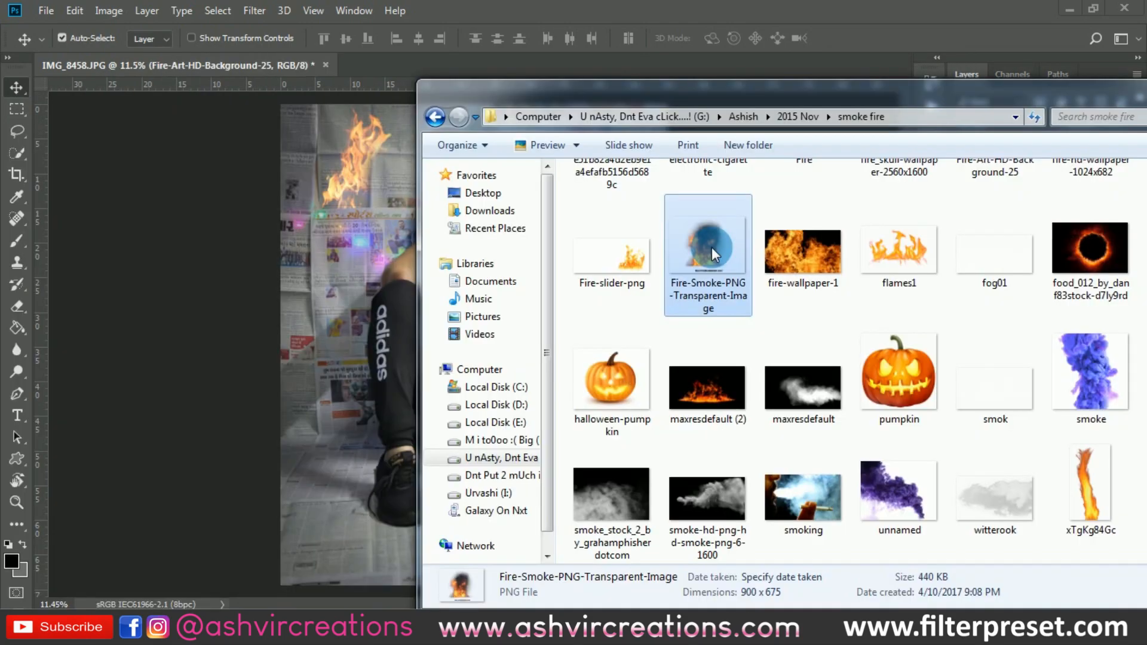
double_click(711, 248)
left_click(1130, 11)
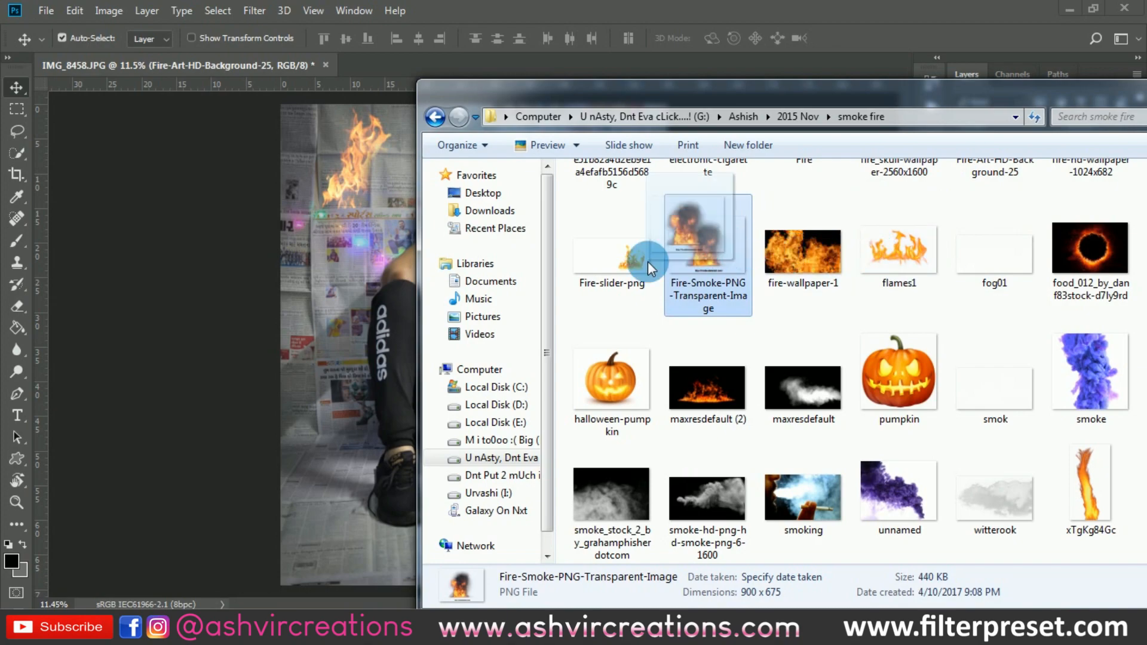
left_click_drag(647, 261, 310, 380)
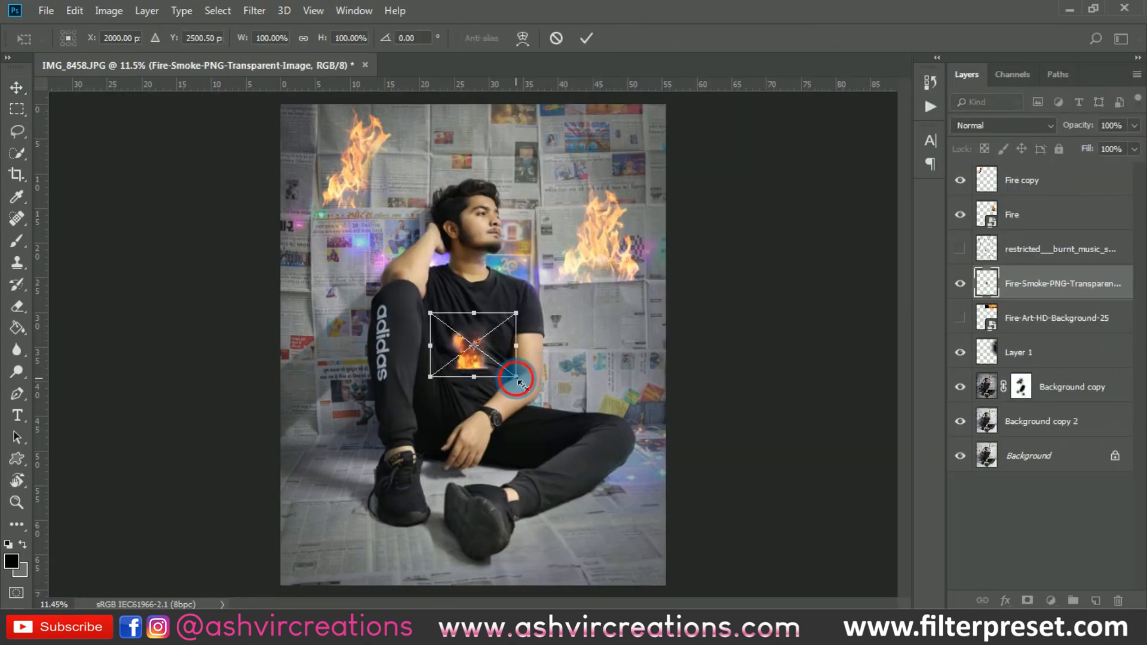
Enlarge the fire-and-smoke image and position it along the photo's edge beside the man's adidas trouser leg.
left_click_drag(517, 379, 592, 452)
left_click_drag(456, 375, 411, 375)
left_click_drag(307, 369, 329, 394)
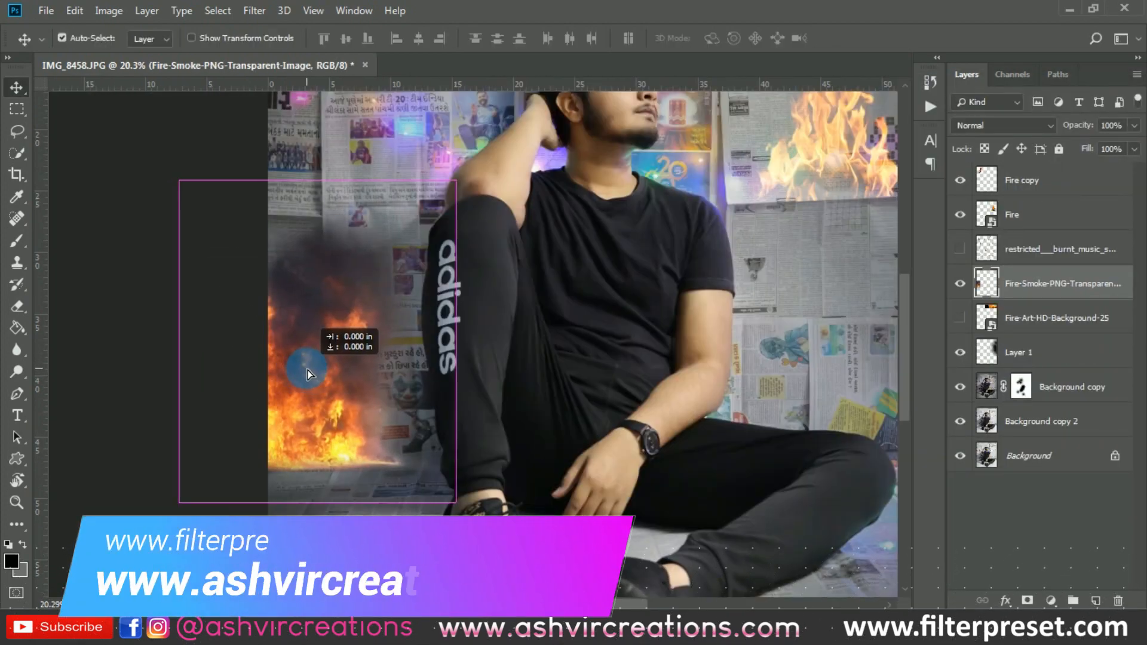
scroll(334, 363, "down", 1)
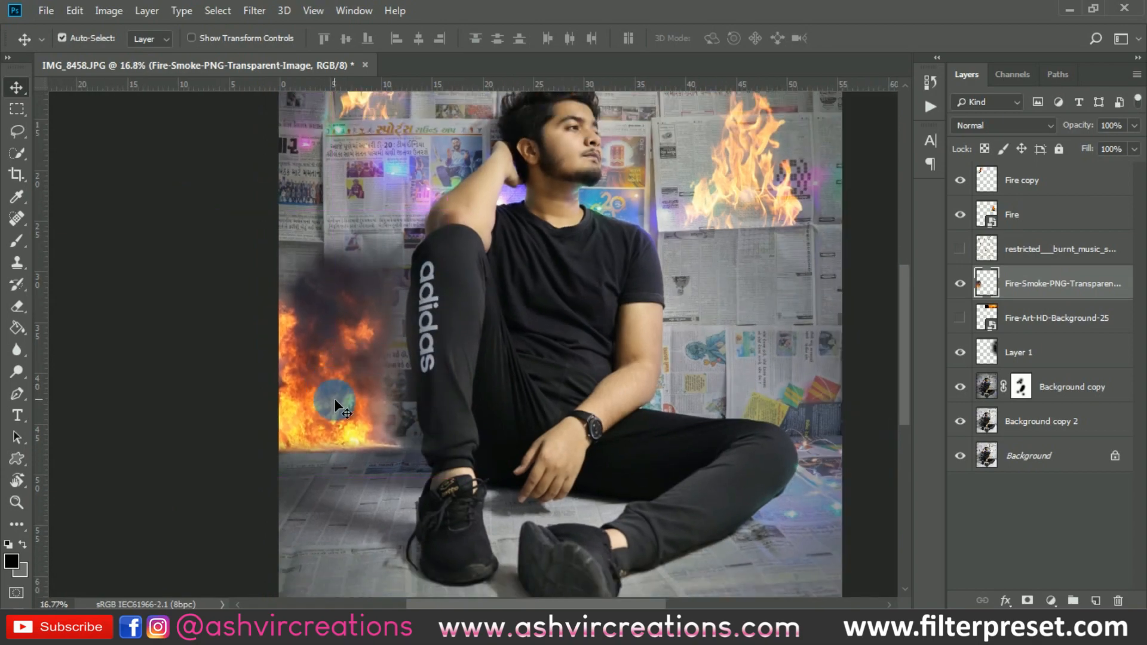
scroll(335, 399, "down", 1)
scroll(336, 396, "down", 3)
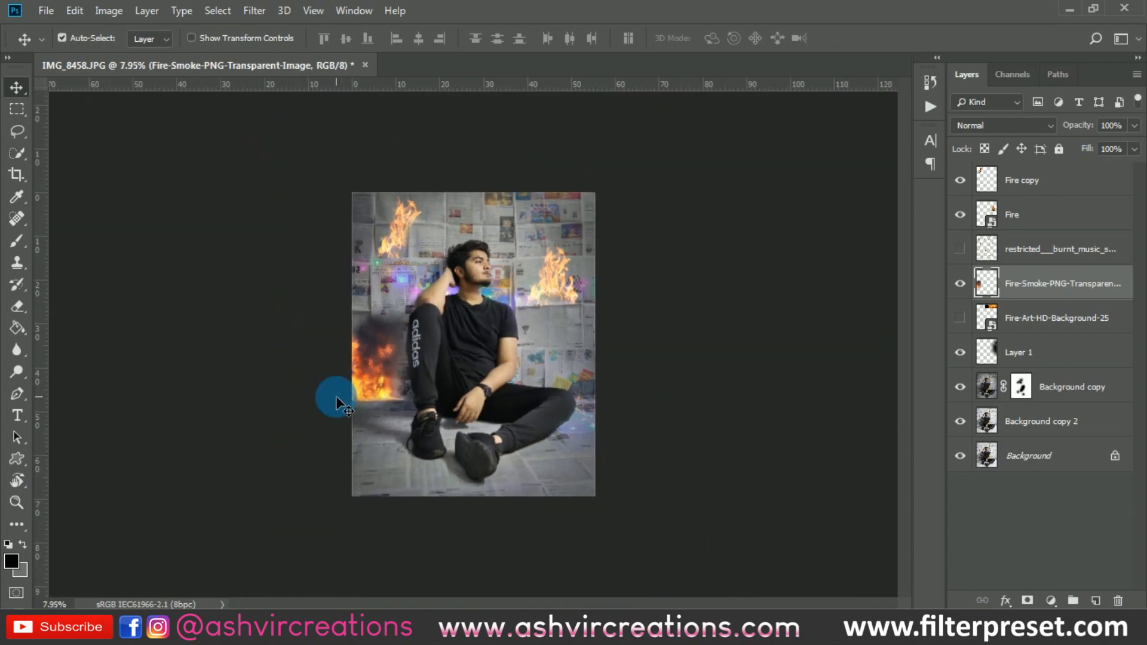
scroll(334, 396, "up", 2)
scroll(337, 396, "up", 1)
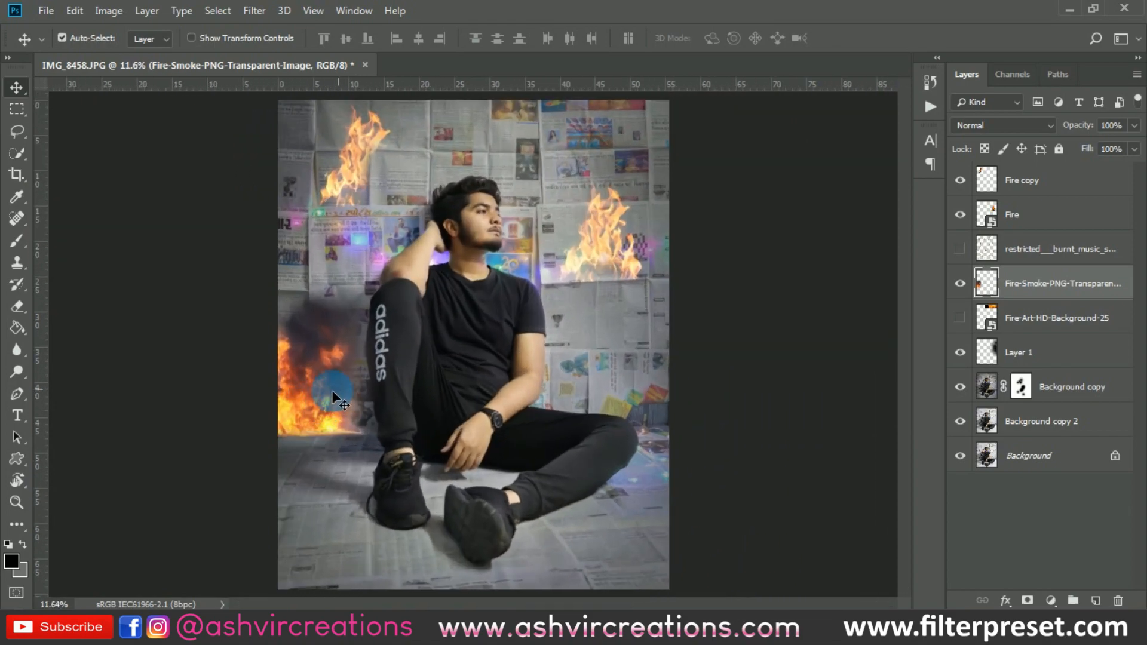
Duplicate the fire-and-smoke image and place the copy over the flame on the wall in front of the man's face.
left_click_drag(302, 392, 602, 237)
scroll(625, 325, "up", 2)
scroll(621, 163, "down", 2)
scroll(633, 214, "up", 3)
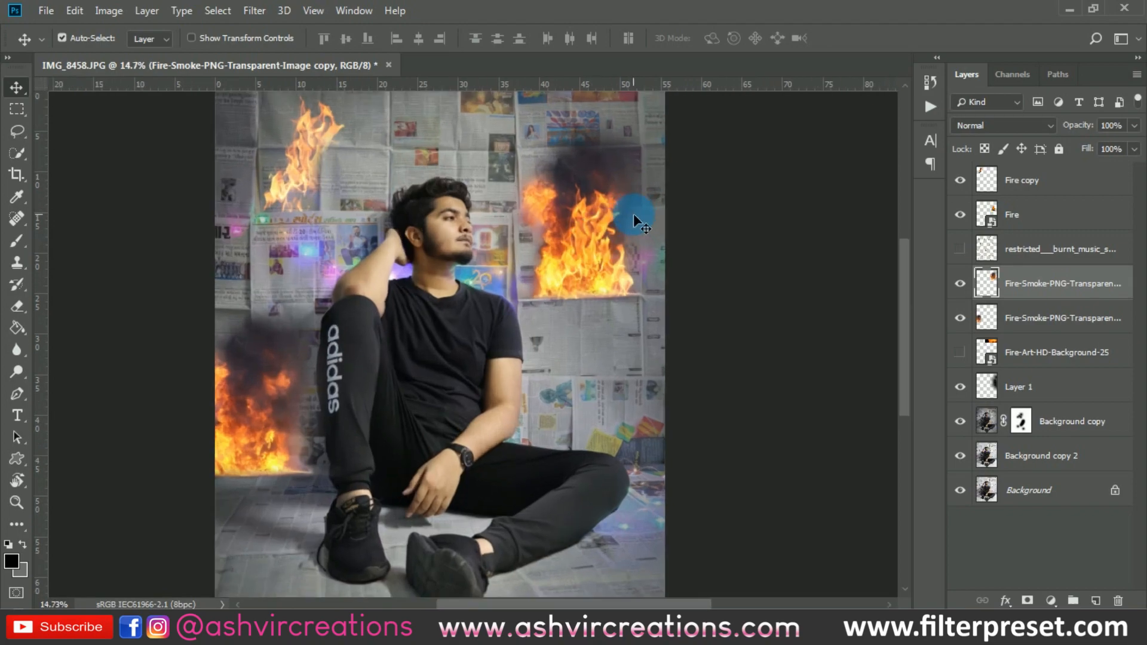
Check the Fire layer by toggling its visibility and move its flame onto the wall above the man's head.
left_click(576, 322)
left_click(960, 214)
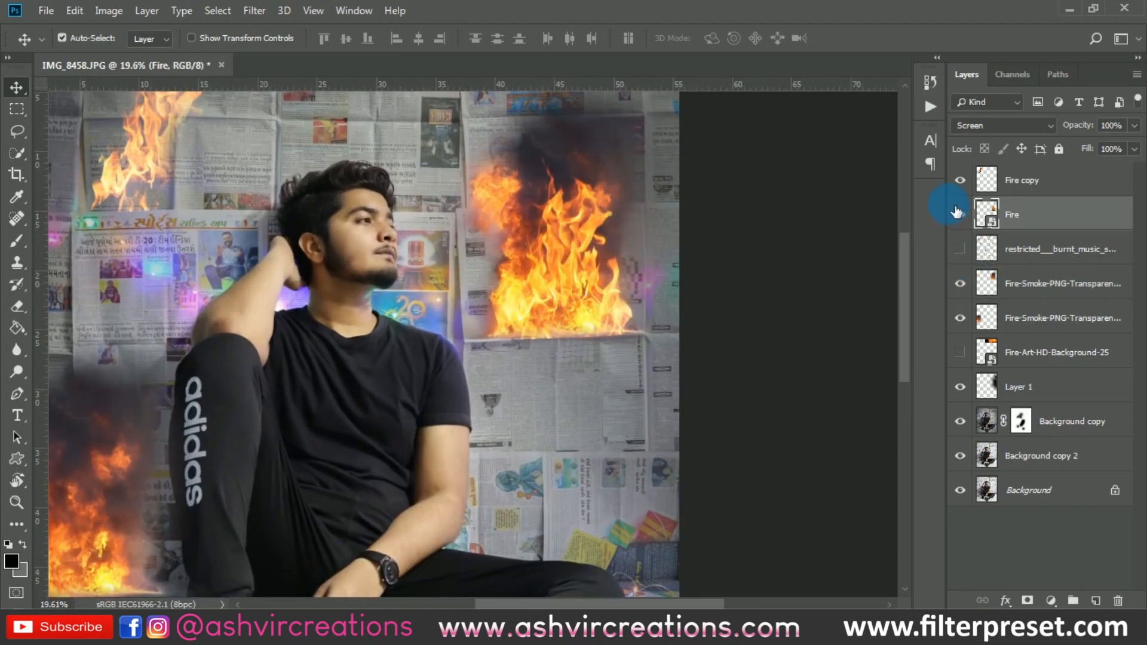
scroll(607, 237, "down", 4)
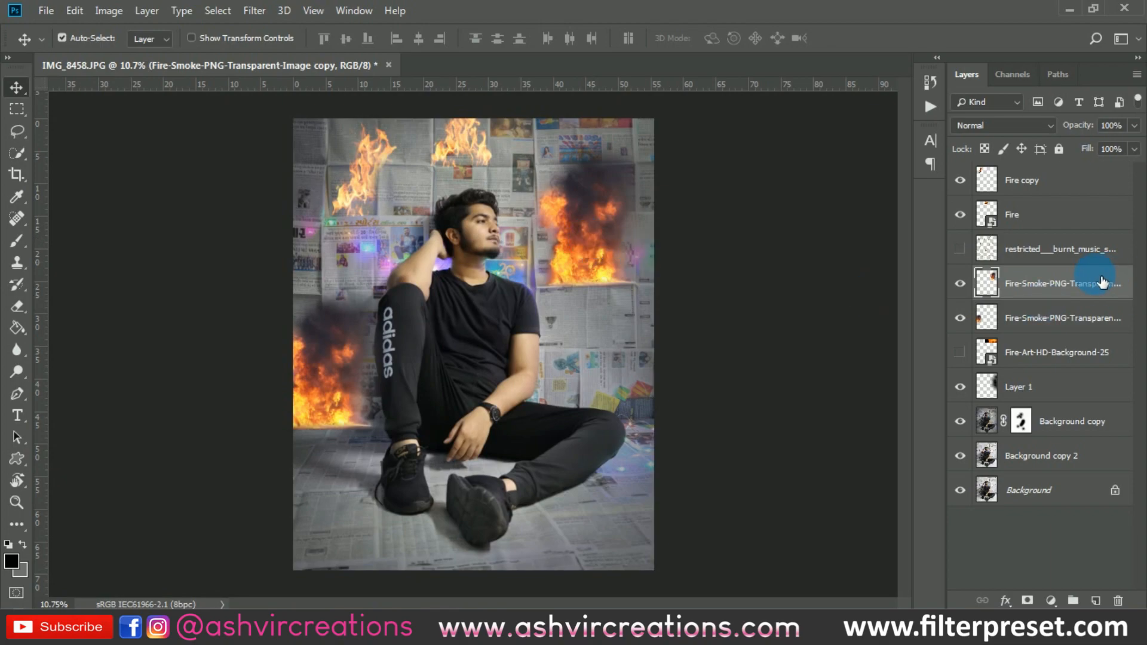
Duplicate the Fire-Smoke-PNG-Transparent-Image copy layer in place to intensify the fire in front of the man's face.
right_click(1102, 282)
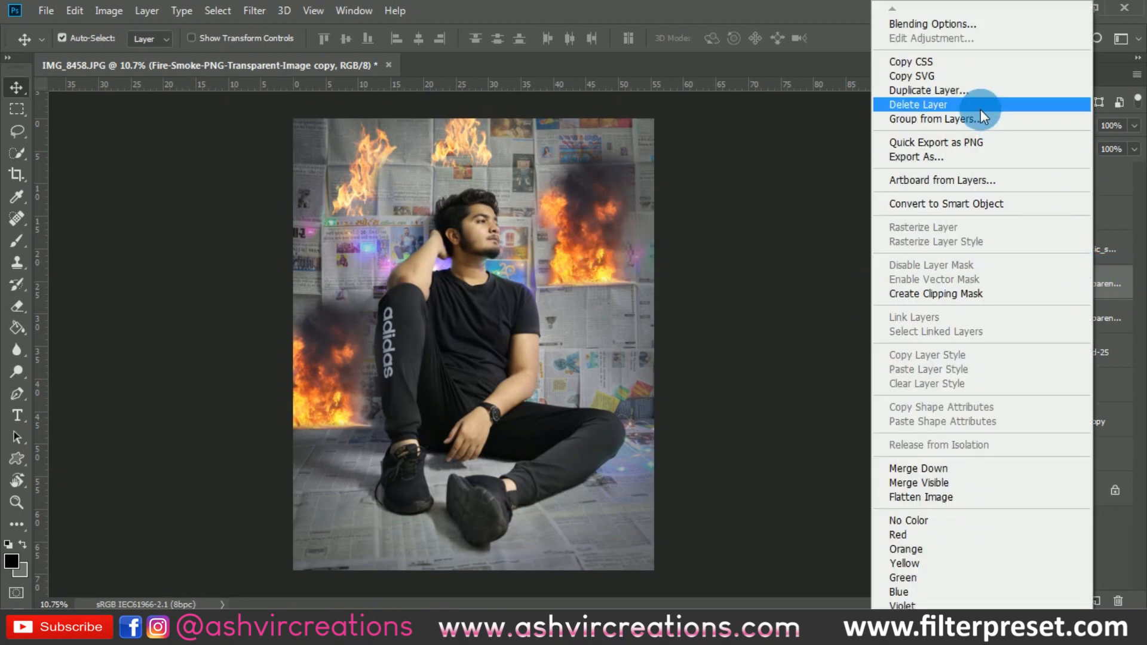
left_click(963, 92)
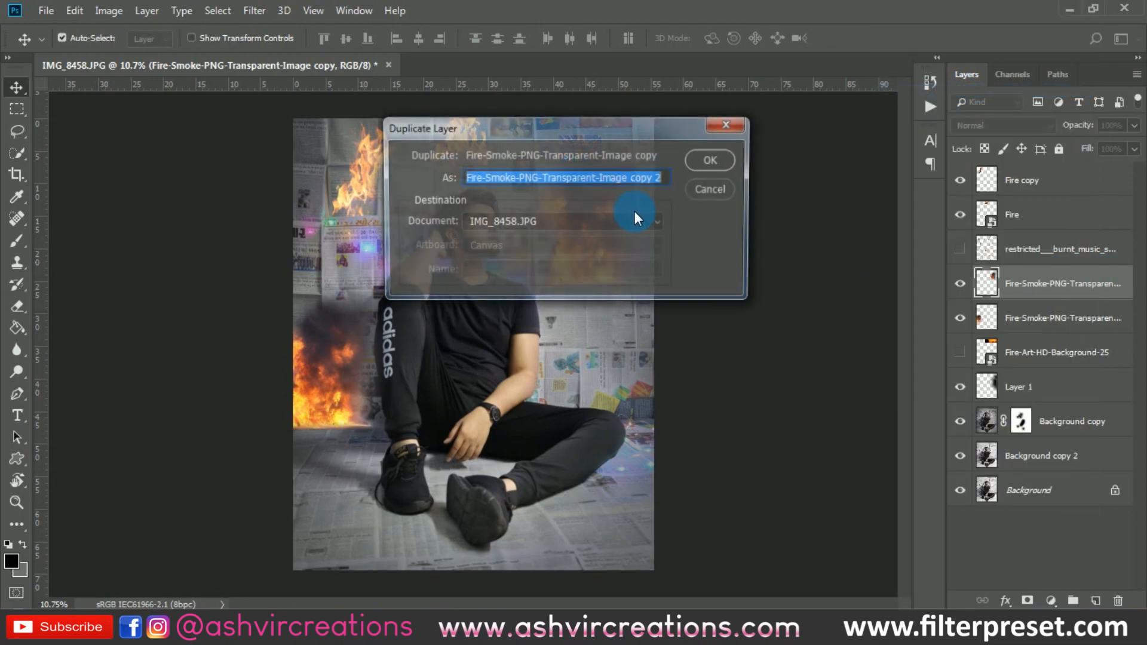
left_click(703, 167)
left_click_drag(596, 312, 596, 310)
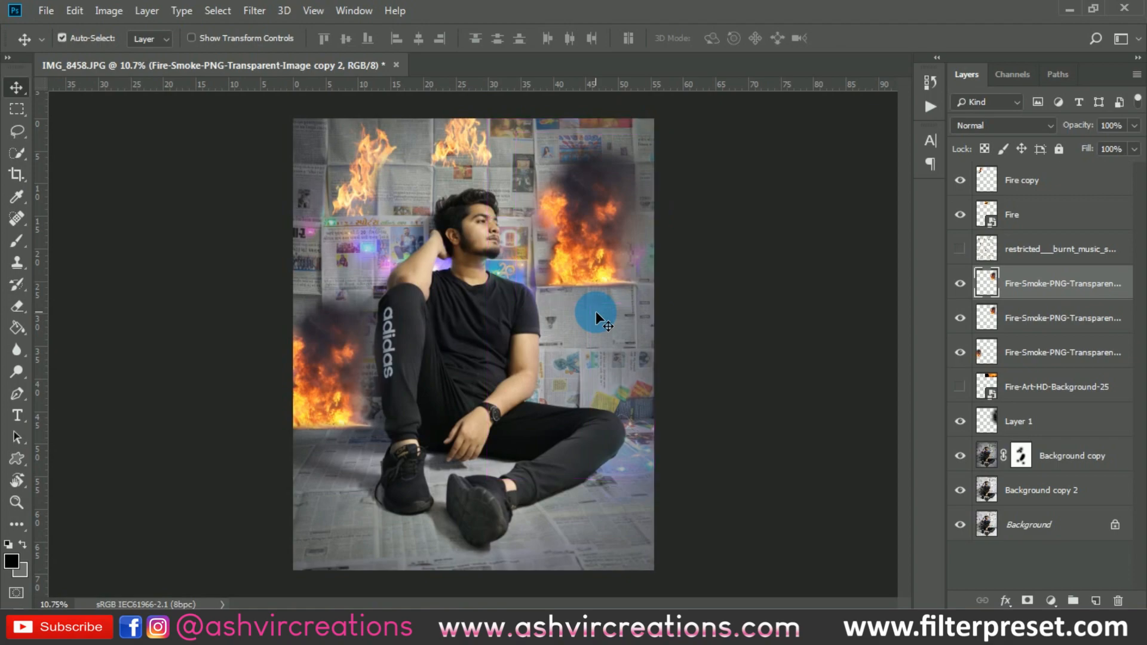
Duplicate the Fire-Smoke-PNG-Transparent-Image layer beside the adidas trouser leg in place to intensify its flames.
scroll(596, 311, "down", 2)
left_click(332, 379)
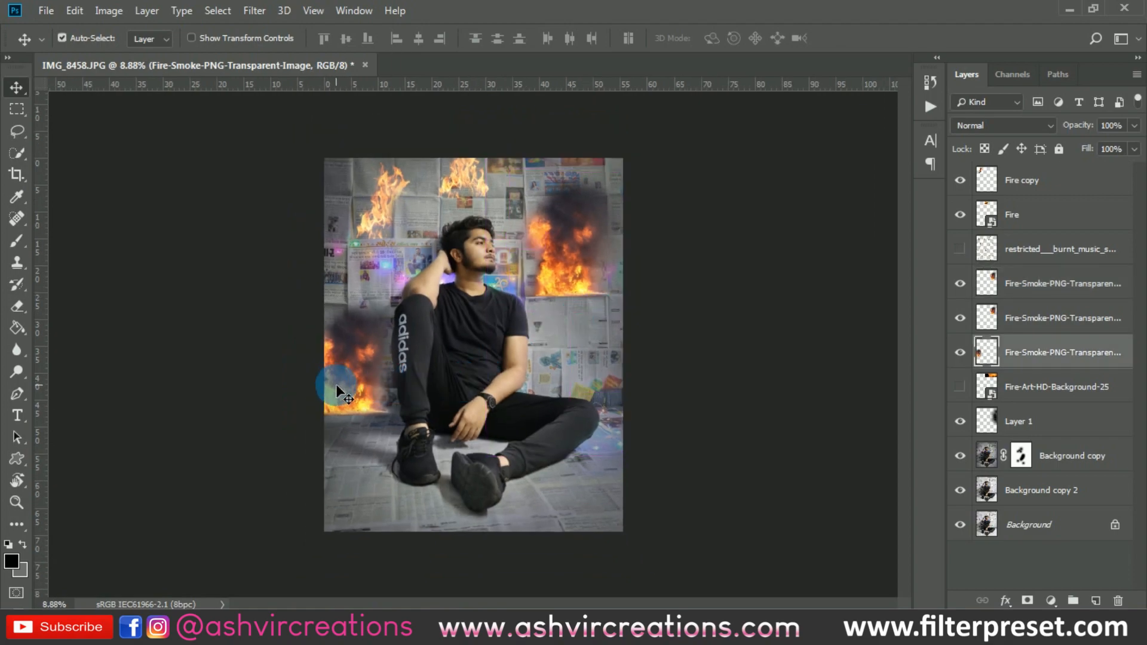
scroll(394, 394, "up", 3)
right_click(1022, 350)
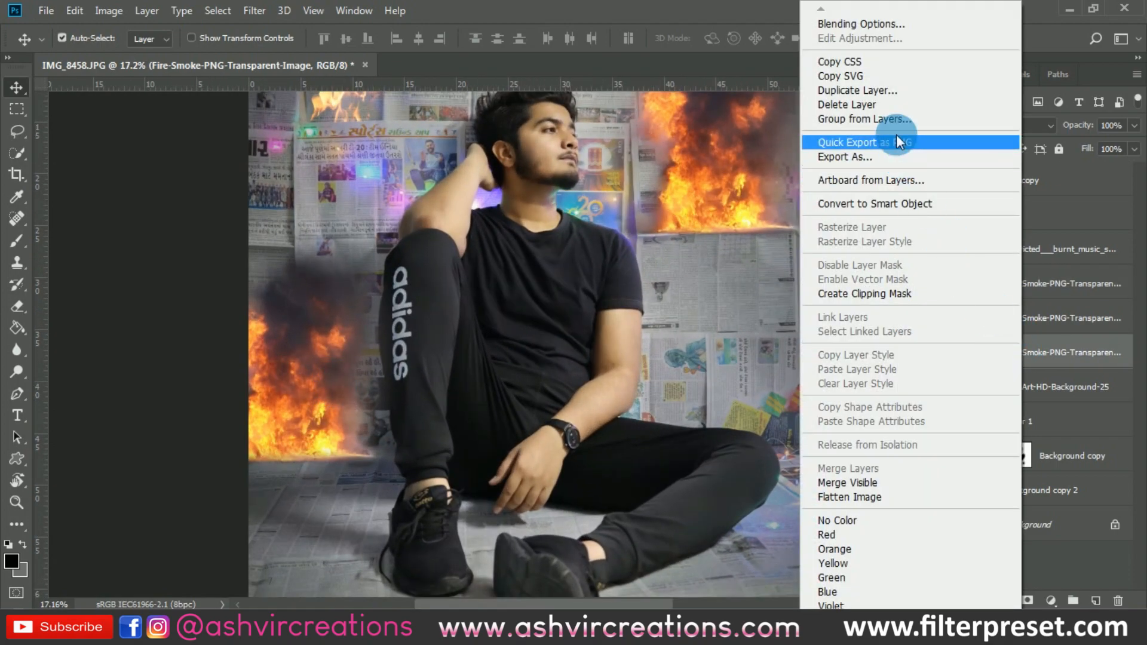
left_click(883, 85)
left_click(734, 159)
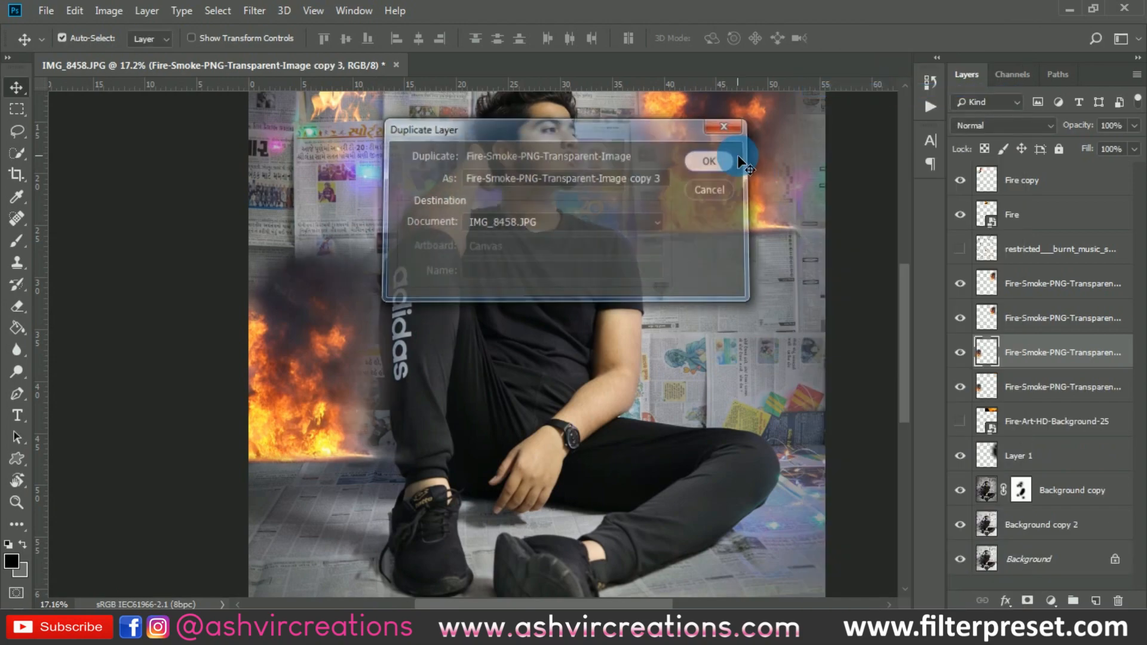
Touch up both stacked fire-and-smoke layers around the man's trouser leg with the Eraser.
mouse_move(323, 316)
left_mouse_down()
mouse_move(312, 397)
mouse_move(403, 468)
mouse_move(434, 464)
left_mouse_up()
key("e")
scroll(451, 459, "down", 5)
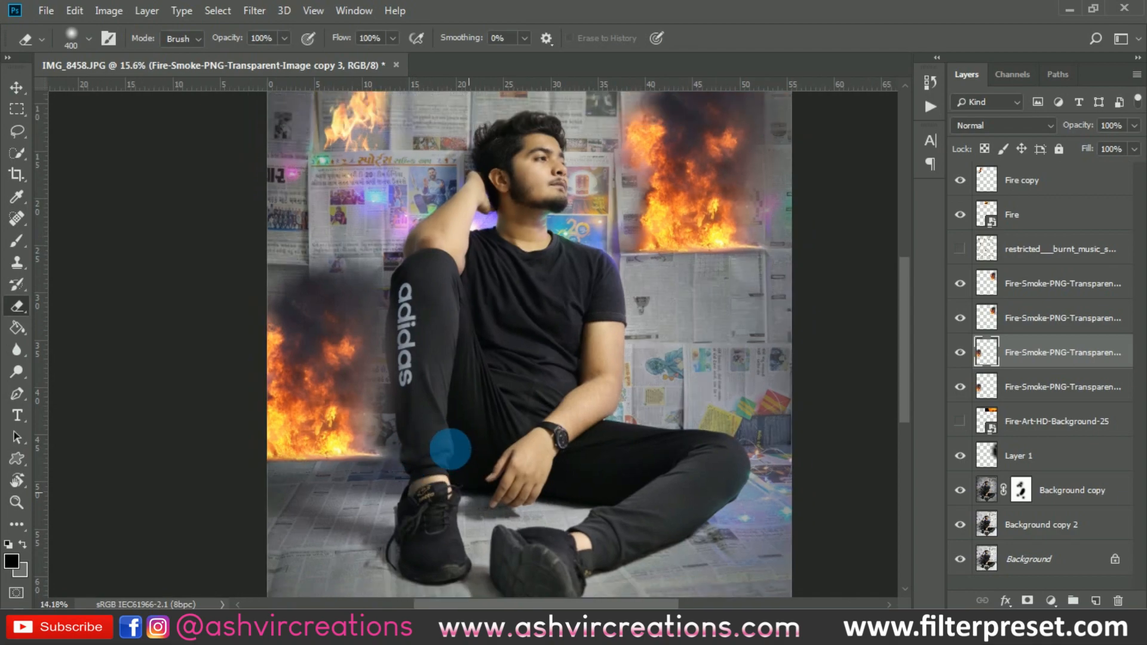
left_click(1039, 387)
mouse_move(543, 424)
left_mouse_down()
mouse_move(419, 432)
mouse_move(490, 402)
left_mouse_up()
key("v")
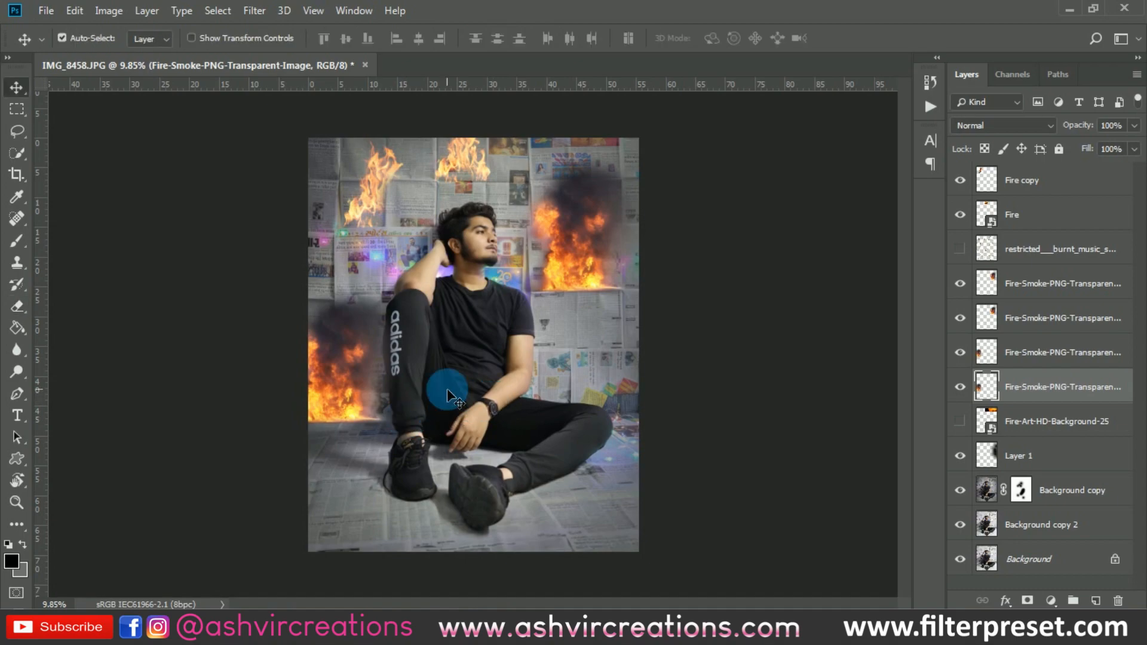
Duplicate the fire-and-smoke layer beside the trouser leg, enlarge the copy and place it along the photo's opposite lower edge over the man's knee.
scroll(445, 387, "up", 2)
left_click(296, 396)
scroll(296, 396, "down", 2)
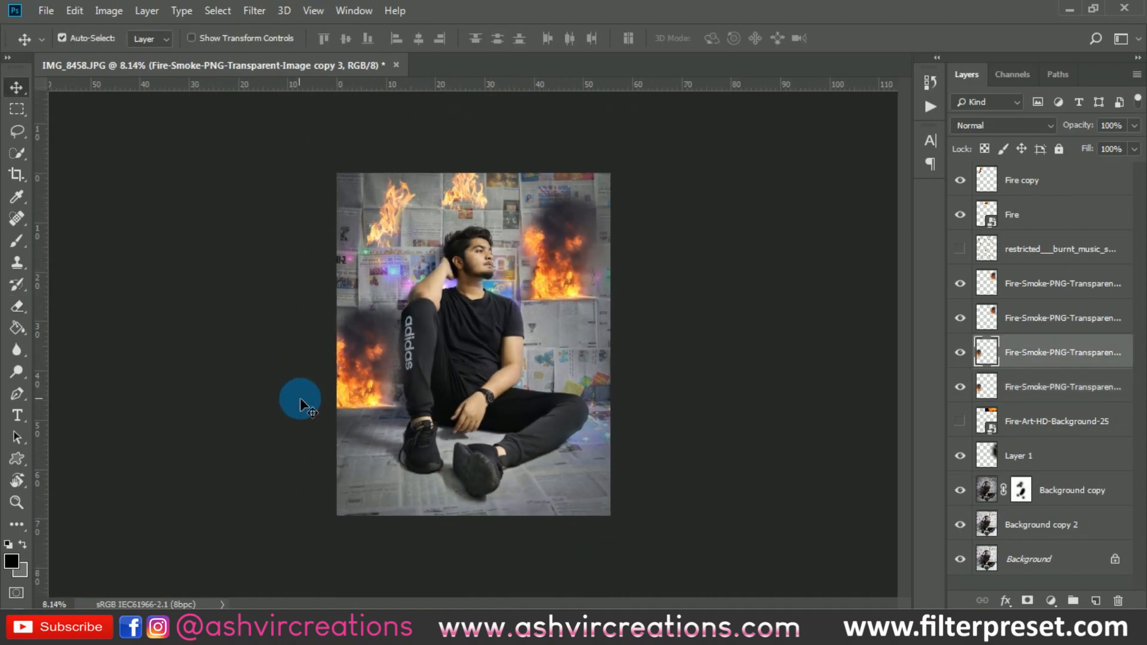
right_click(353, 381)
left_click(381, 386)
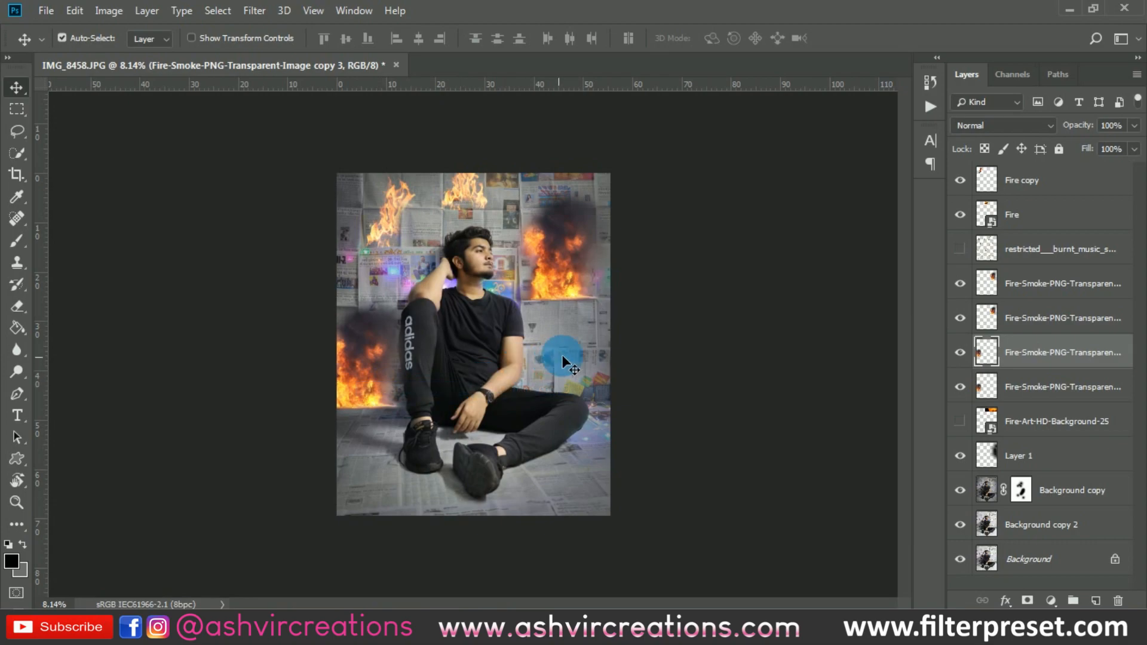
key("ctrl+j")
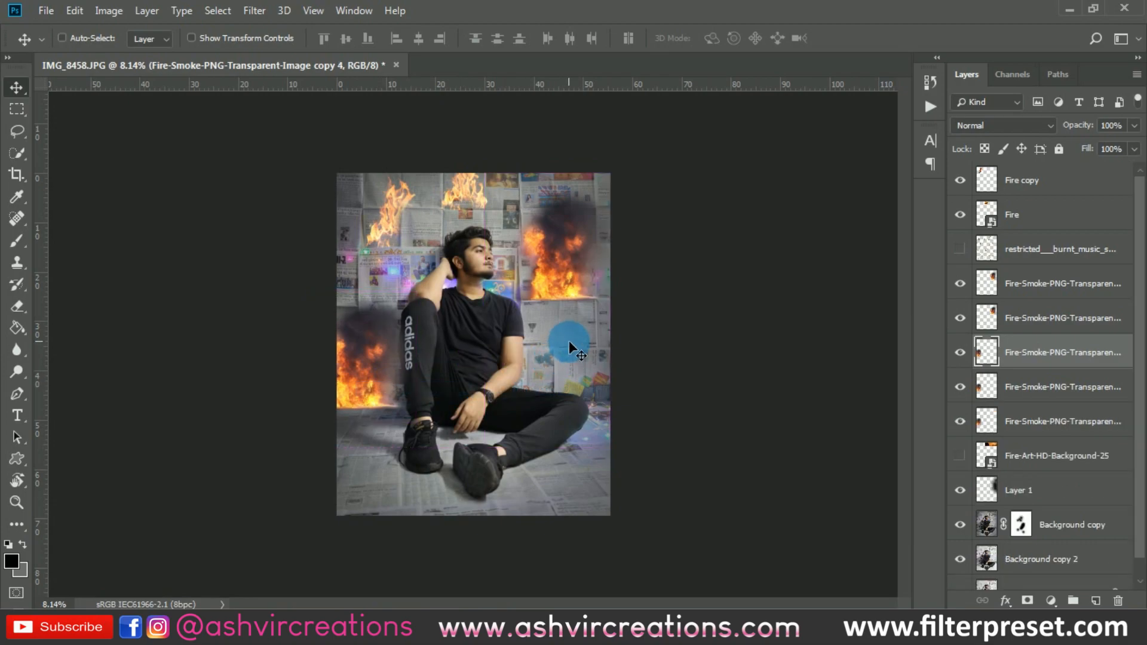
key("ctrl+t")
left_click_drag(396, 359, 429, 413)
left_click_drag(469, 358, 493, 350)
left_click_drag(426, 387, 578, 393)
key("ctrl+plus")
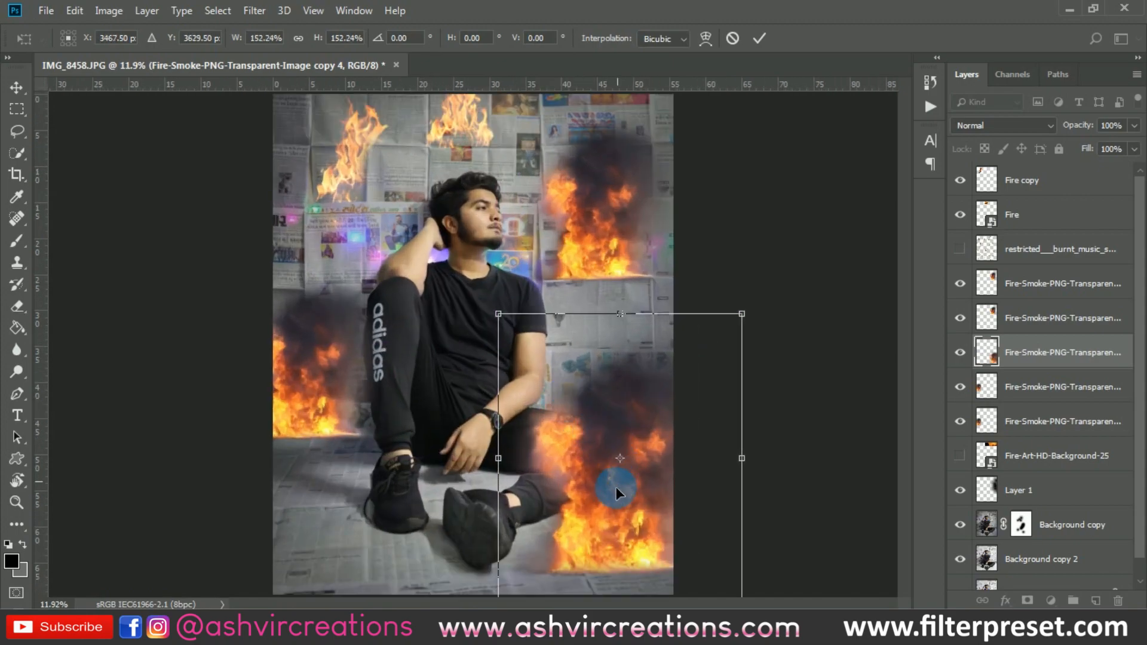
left_click_drag(615, 489, 597, 566)
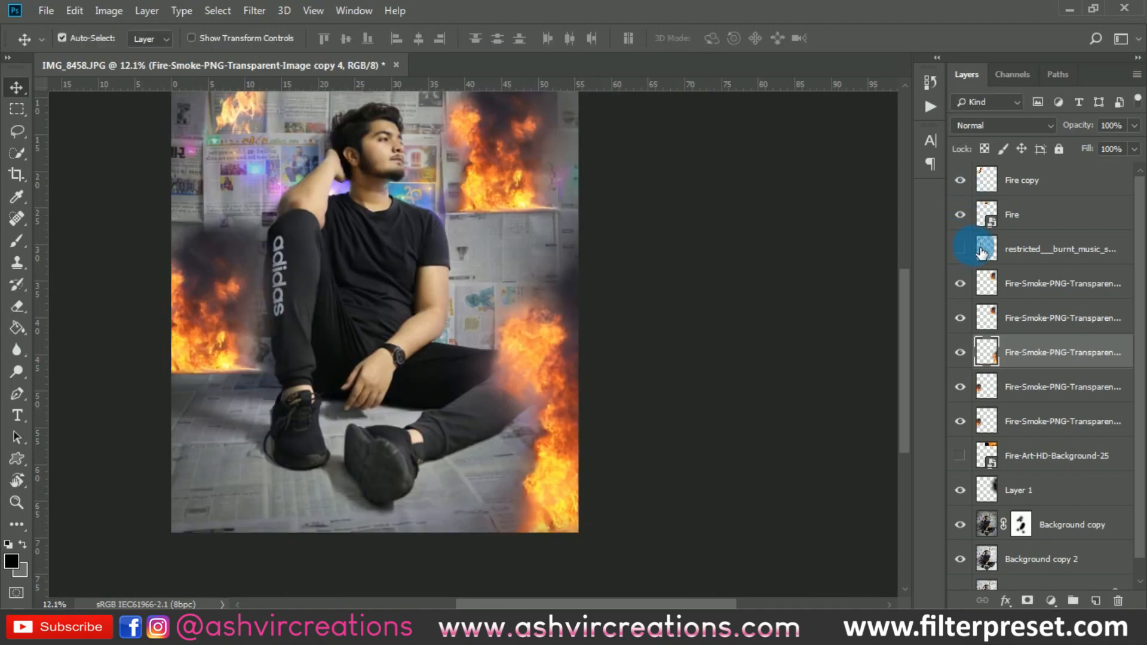
Show the burnt music sheets layer again and compare the portrait with and without the flying papers.
left_click(1043, 254)
left_click(961, 250)
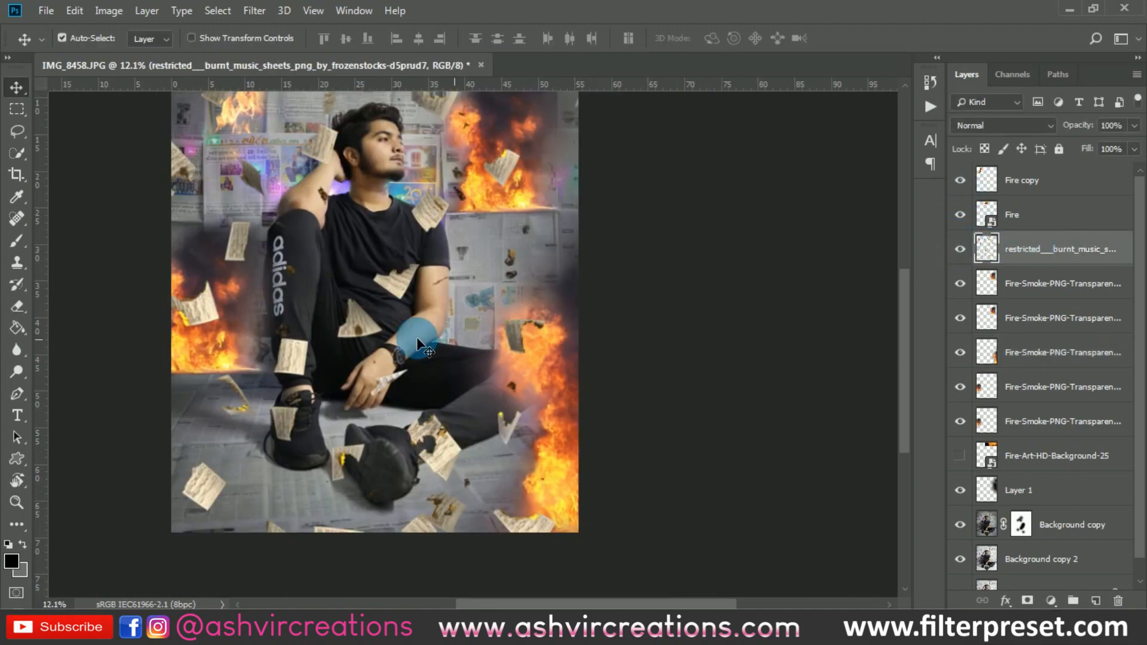
scroll(383, 331, "up", 2)
scroll(379, 330, "down", 3)
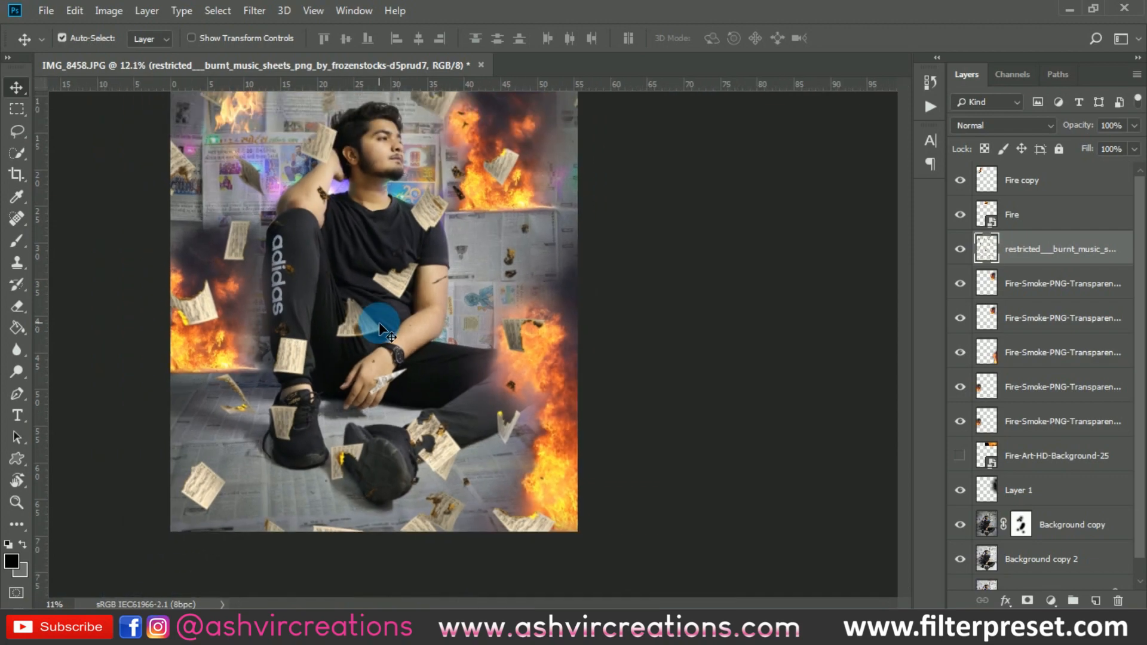
scroll(445, 296, "up", 2)
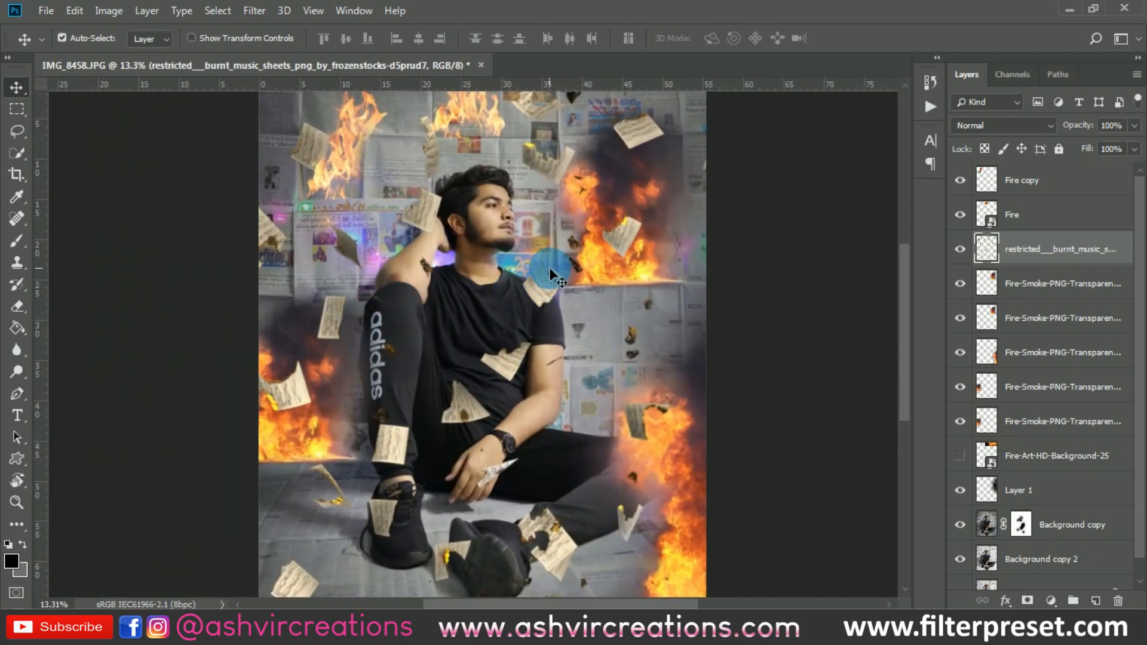
scroll(587, 279, "down", 1)
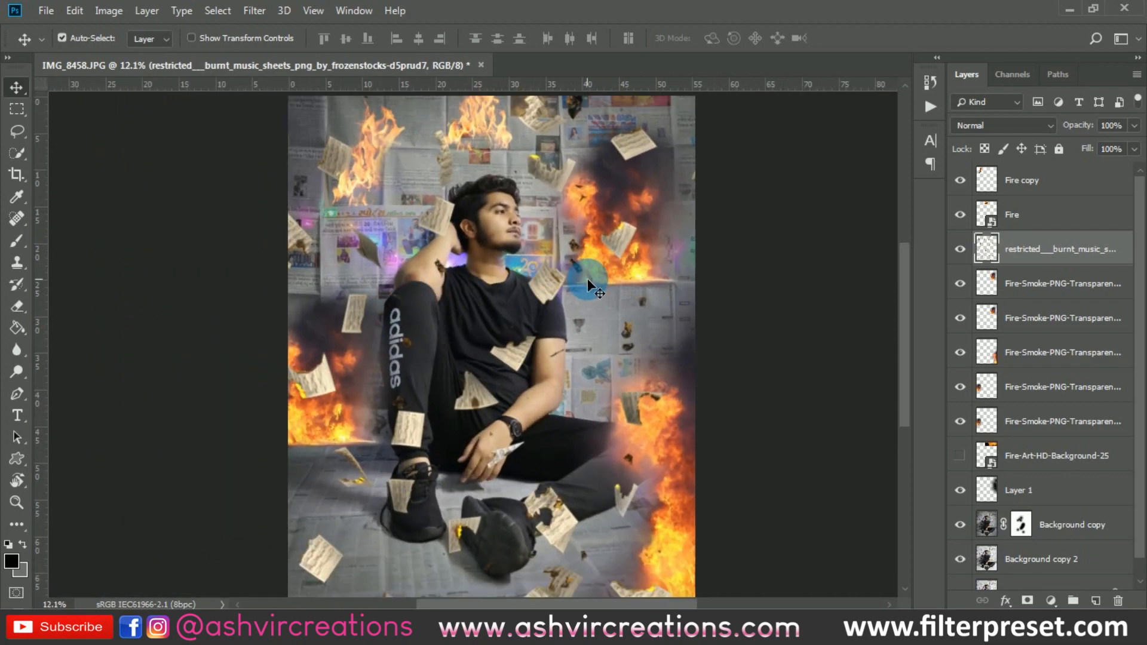
left_click(959, 248)
left_click(960, 248)
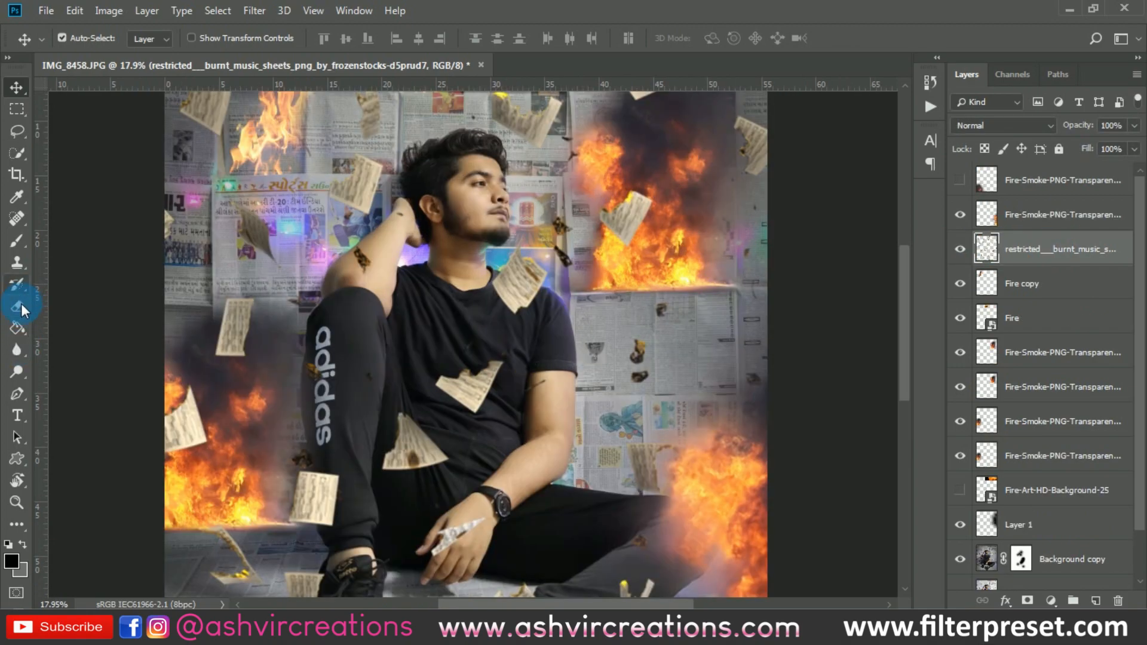
Erase the burnt paper piece covering the chest of the man's black T-shirt.
left_click(17, 306)
scroll(468, 389, "up", 1)
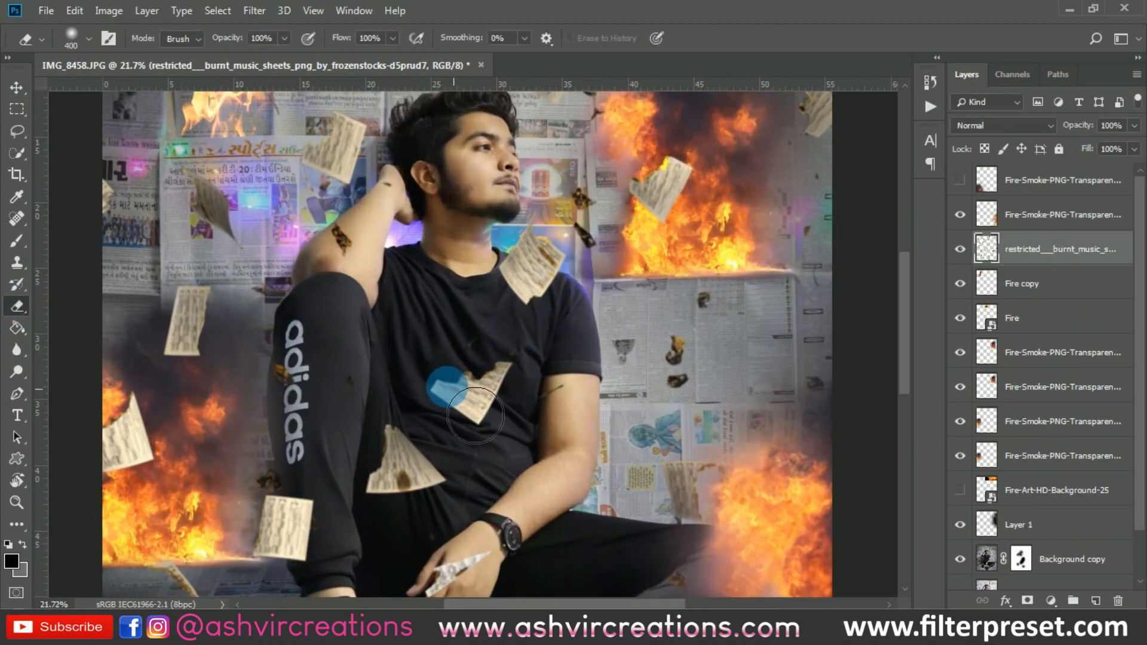
mouse_move(475, 415)
left_mouse_down()
mouse_move(514, 429)
mouse_move(525, 393)
mouse_move(493, 425)
mouse_move(477, 398)
mouse_move(508, 385)
mouse_move(497, 379)
mouse_move(517, 446)
left_mouse_up()
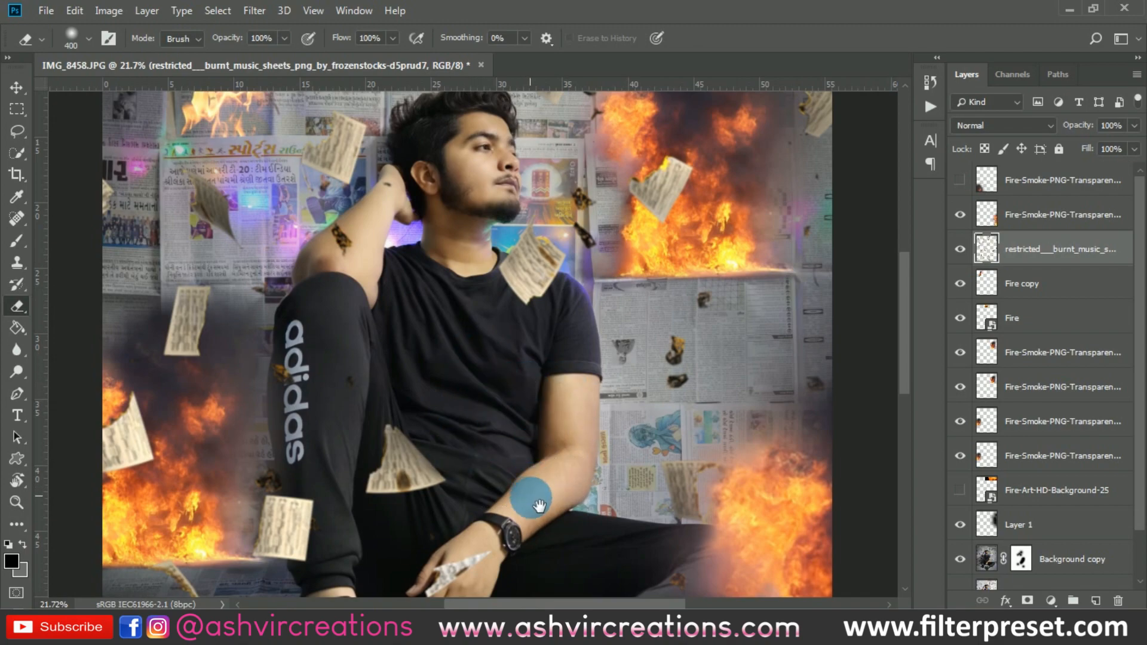
left_click_drag(531, 498, 525, 360)
left_click_drag(438, 440, 484, 412)
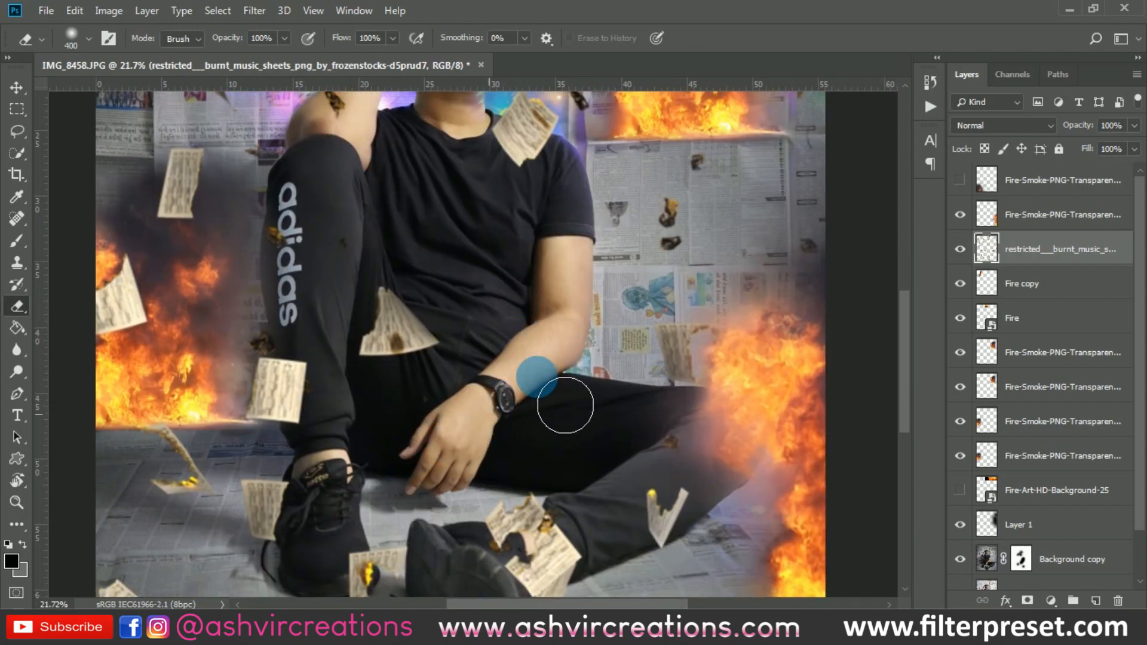
scroll(565, 405, "down", 5)
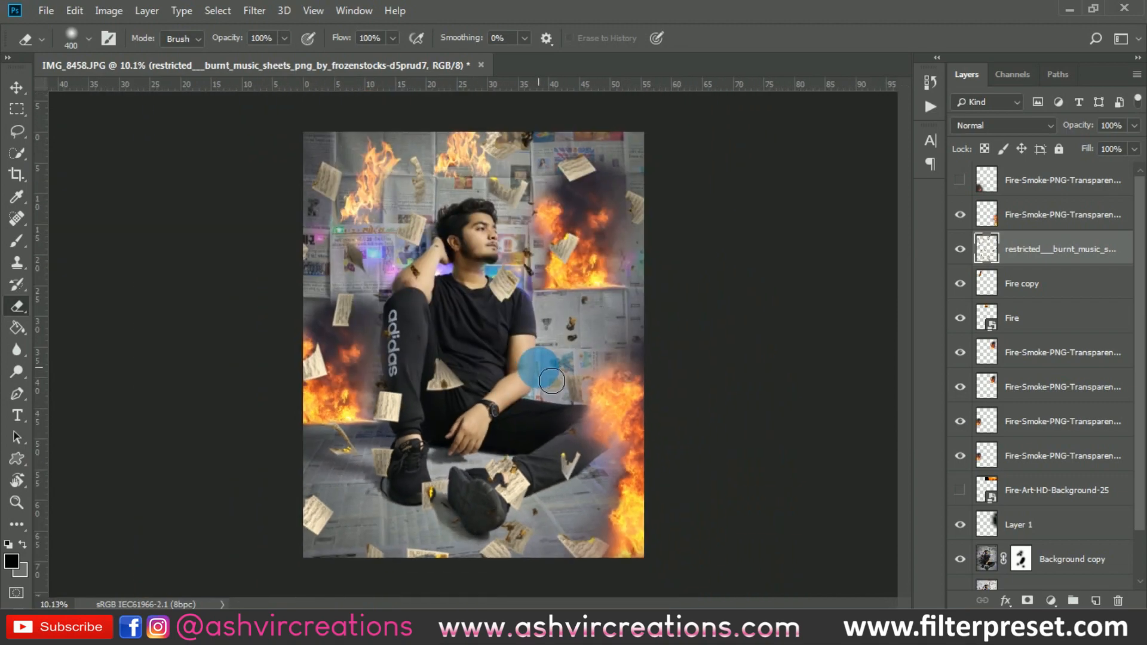
key("v")
scroll(540, 371, "up", 1)
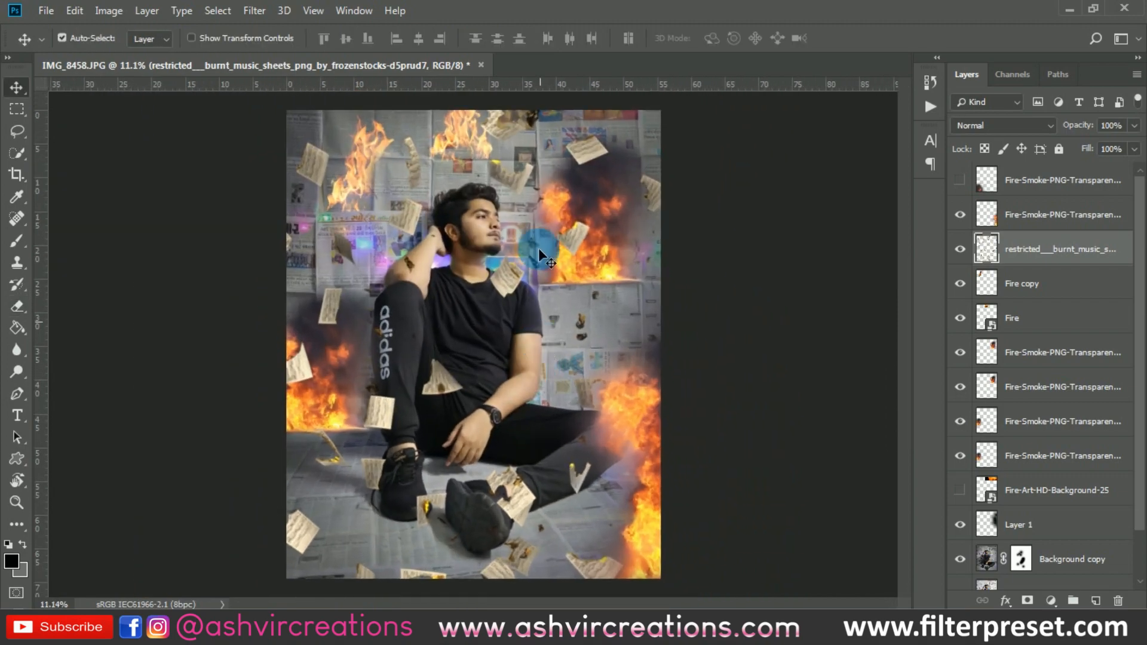
Hide the Fire copy layer and compare the wall above the man's head with and without the Fire layer's flame.
left_click(473, 131)
left_click(959, 321)
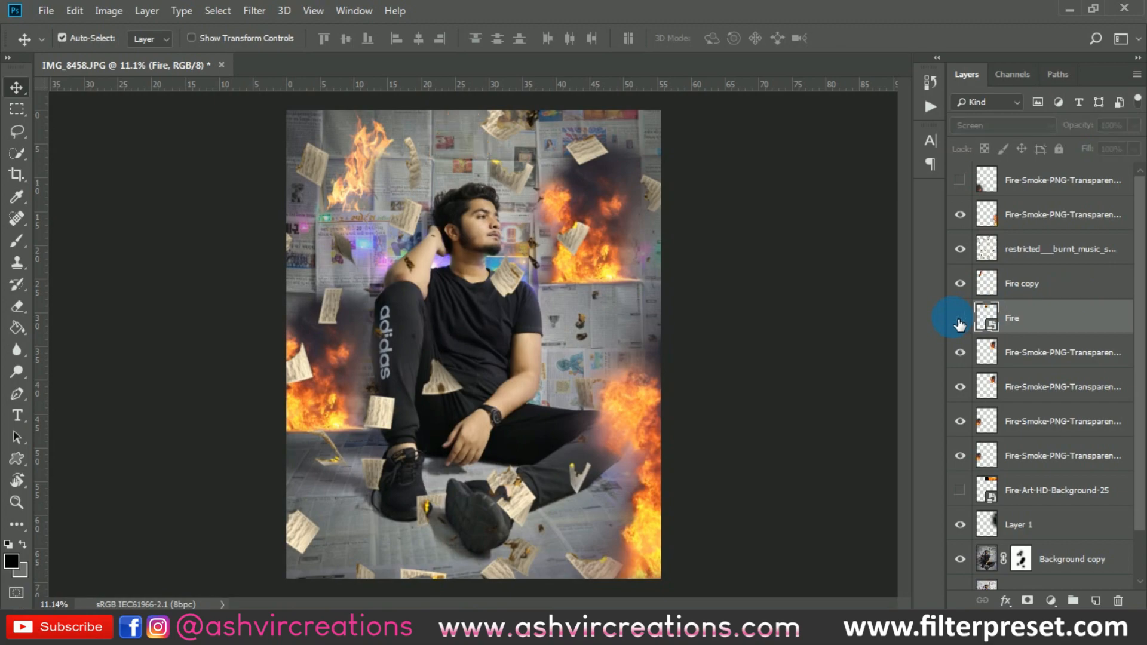
left_click(379, 148)
left_click(969, 283)
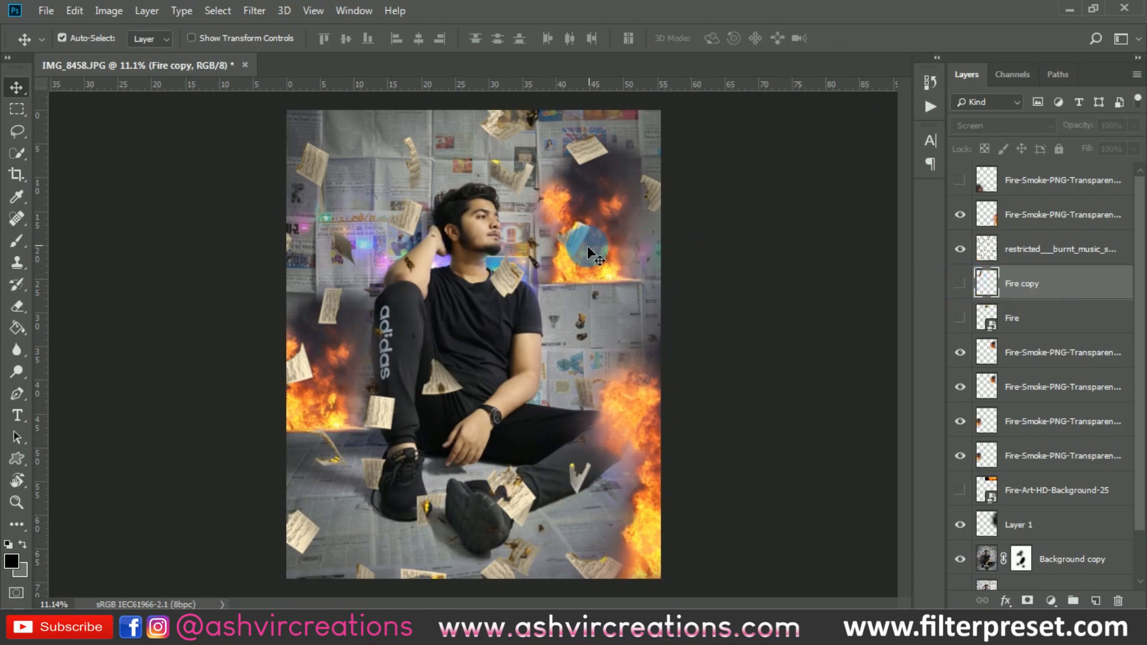
scroll(593, 253, "up", 3)
scroll(593, 253, "down", 3)
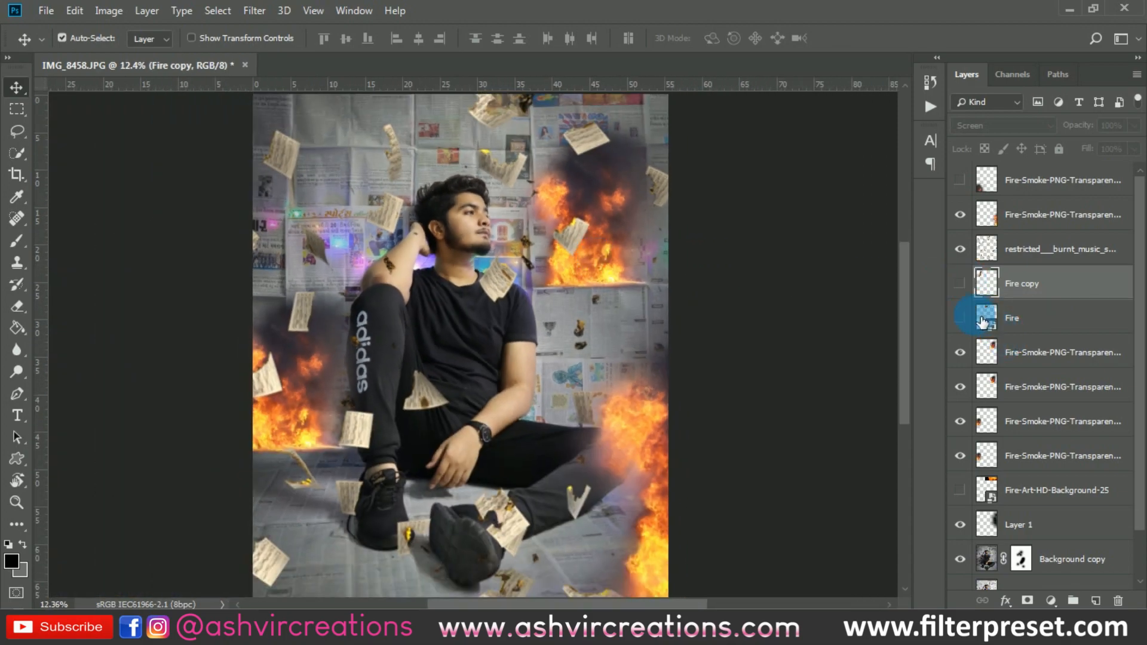
left_click(962, 318)
left_click(388, 490)
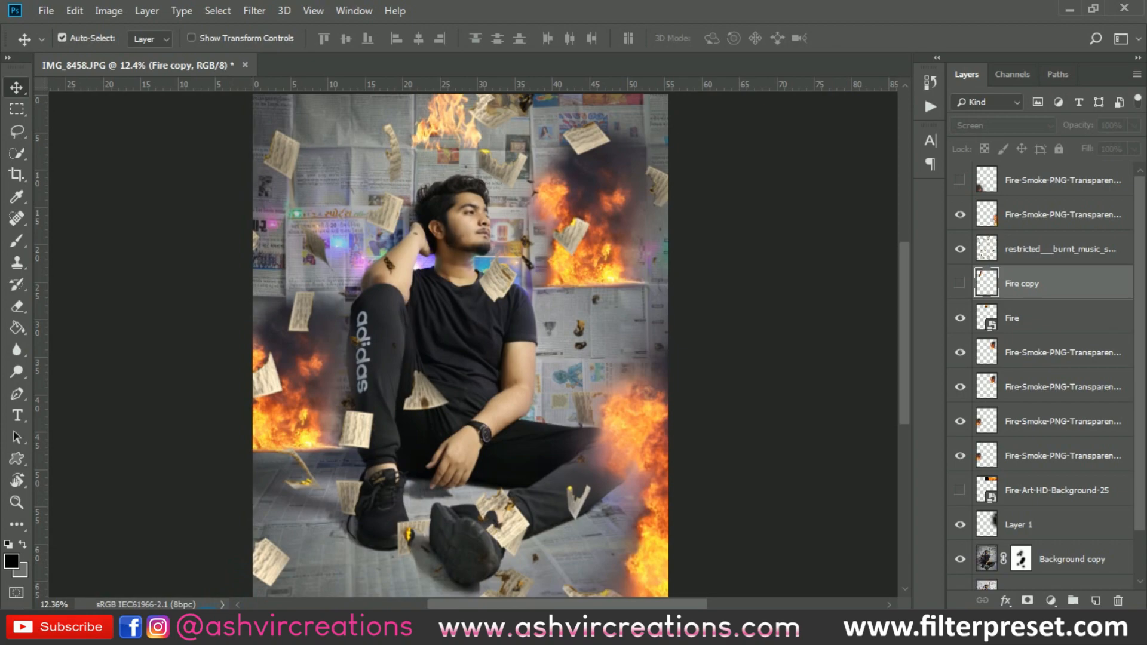
Place the maxresdefault (2) flame image from the smoke fire folder into the portrait document.
key("alt+Tab")
left_click(715, 401)
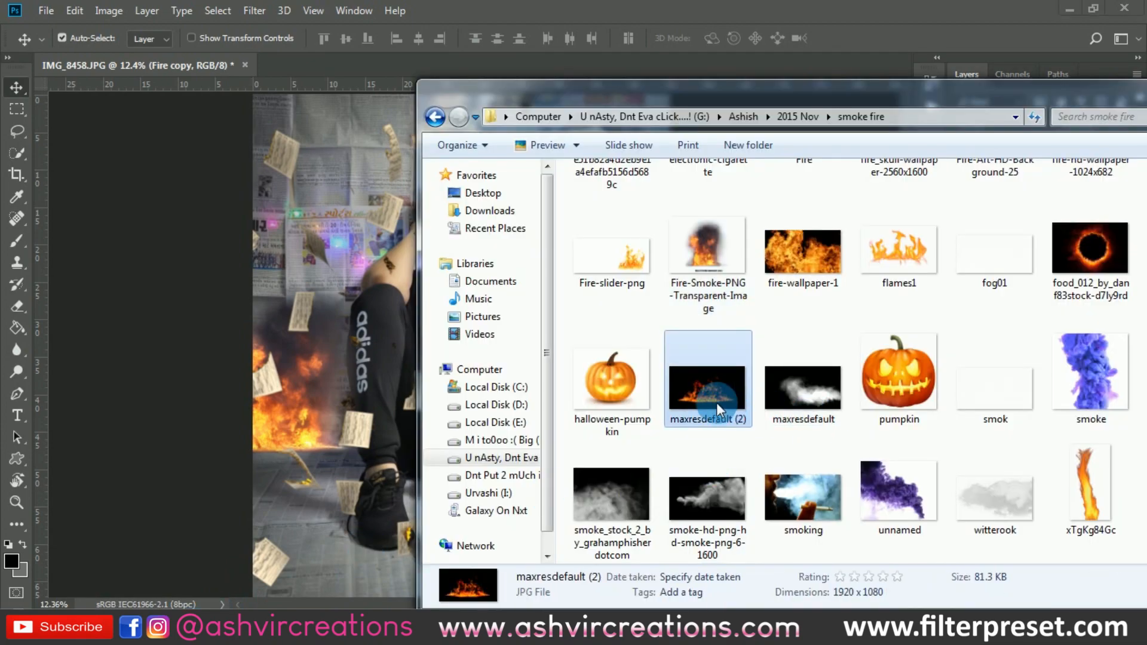
double_click(718, 405)
left_click(741, 349)
left_click_drag(740, 349, 366, 128)
left_click(508, 357)
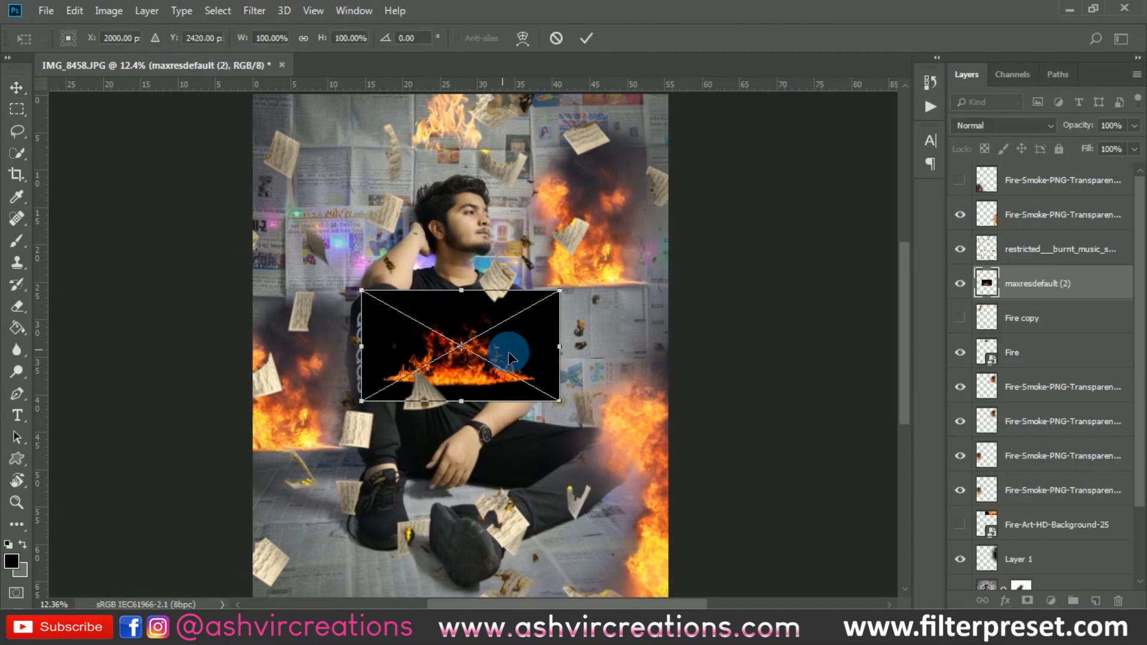
Set the maxresdefault (2) layer's blend mode to Screen and move its flame to the upper part of the newspaper wall.
left_click(988, 126)
left_click(980, 267)
key("Return")
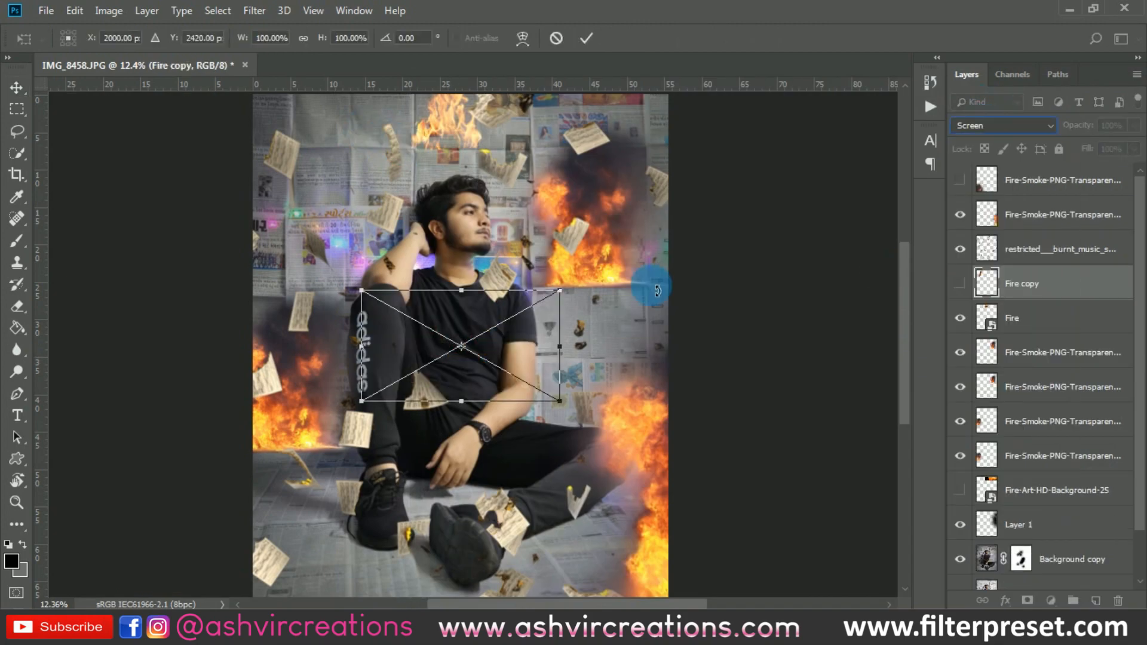
left_click_drag(490, 292, 391, 109)
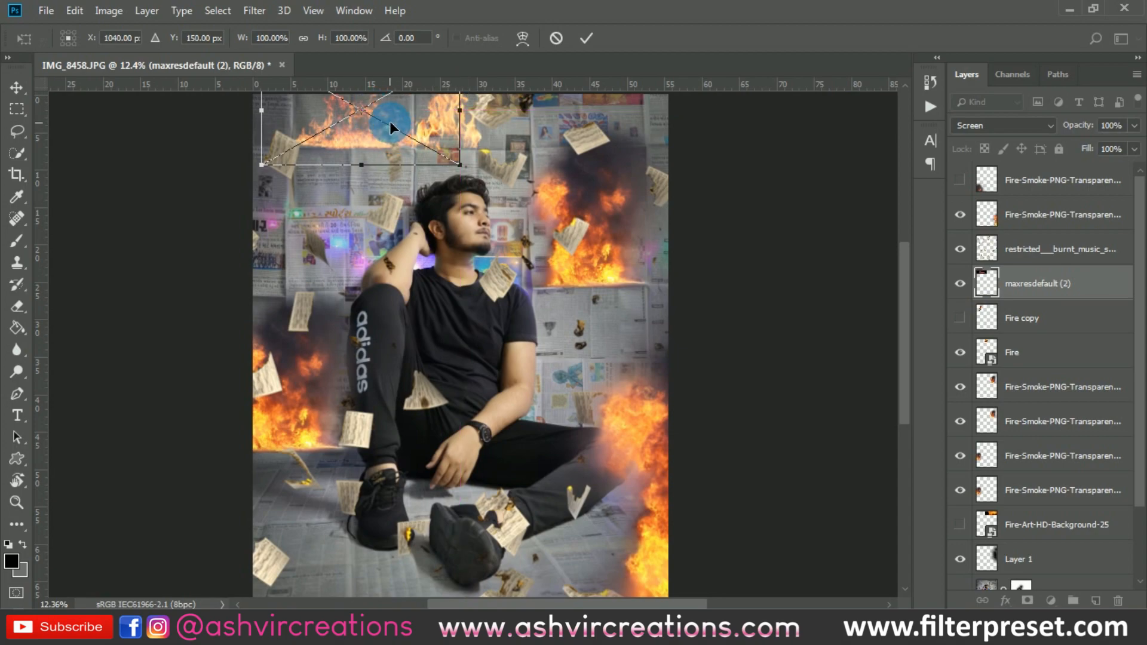
key("Return")
scroll(364, 120, "up", 3)
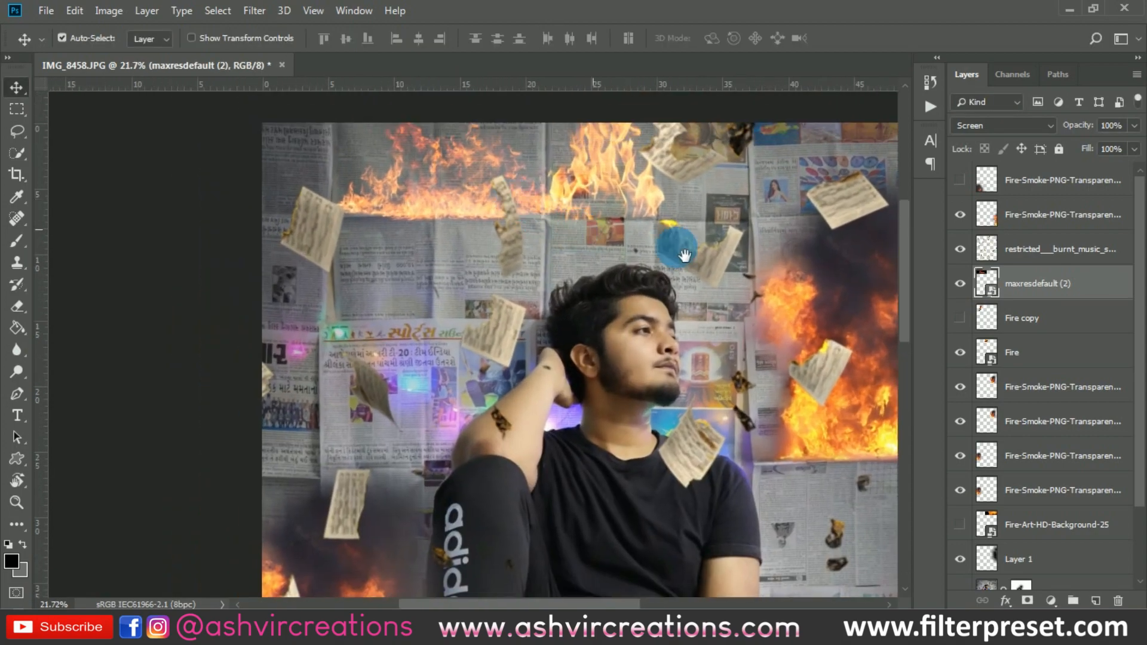
Hide the Fire layer and move the maxresdefault (2) flame down onto the newspaper headline behind the man's raised arm.
left_click(1034, 358)
left_click(960, 353)
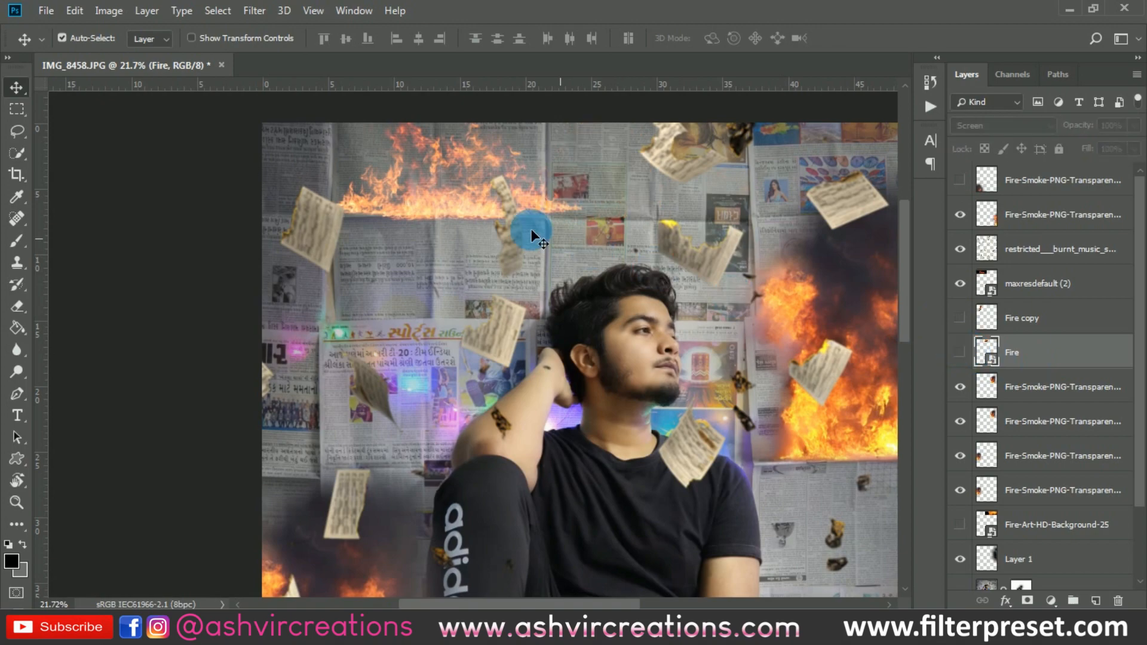
left_click_drag(468, 199, 391, 311)
scroll(396, 305, "up", 3)
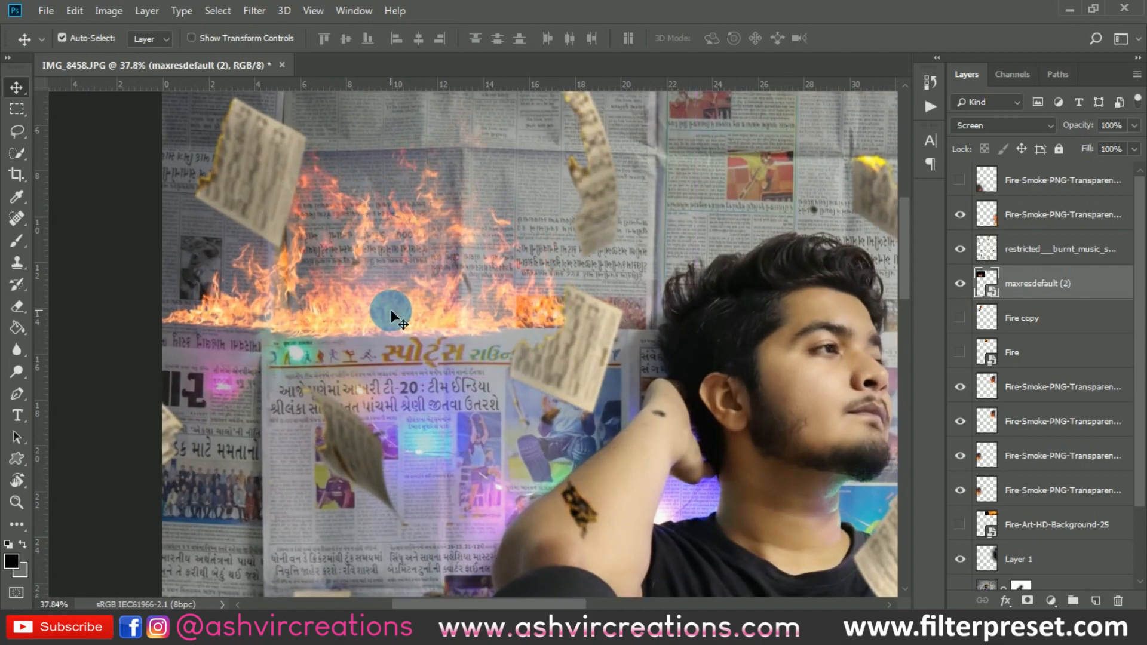
Rasterize the maxresdefault (2) layer and duplicate it in place to intensify the flame on the newspaper wall.
right_click(1044, 308)
left_click(906, 281)
right_click(1068, 290)
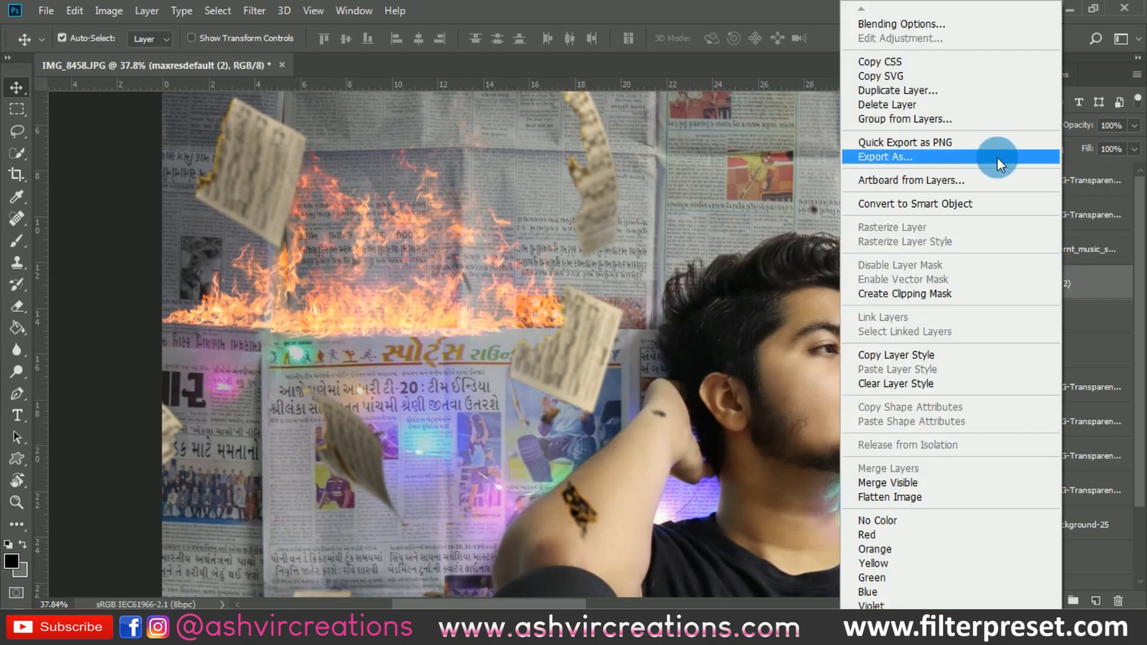
left_click(905, 90)
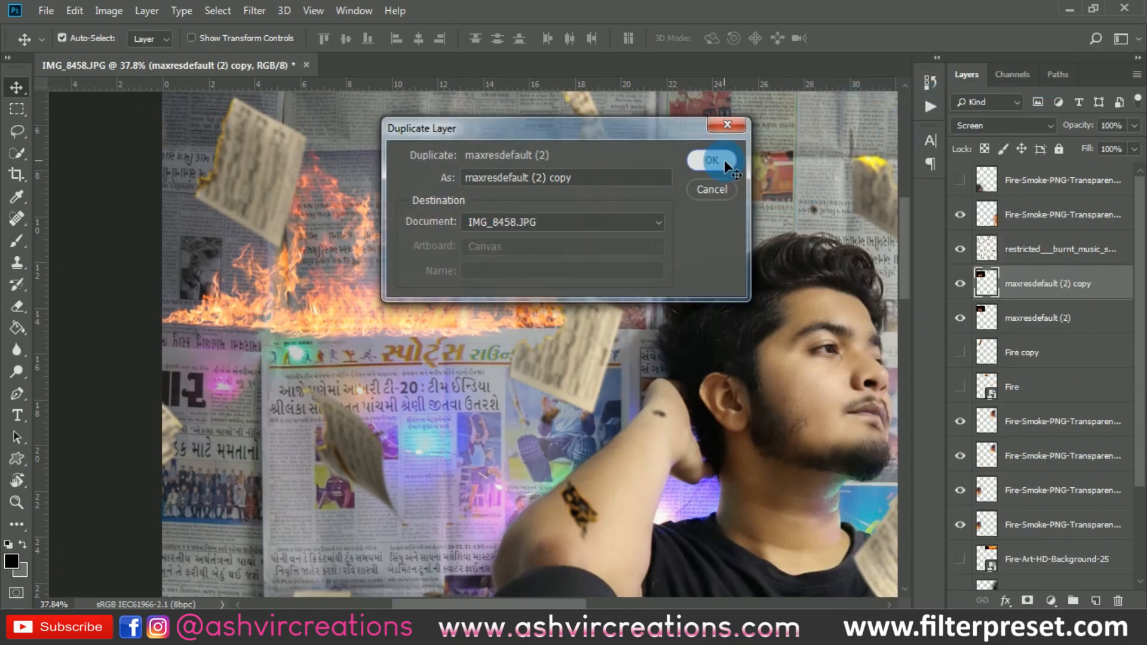
left_click(714, 160)
key("ctrl+0")
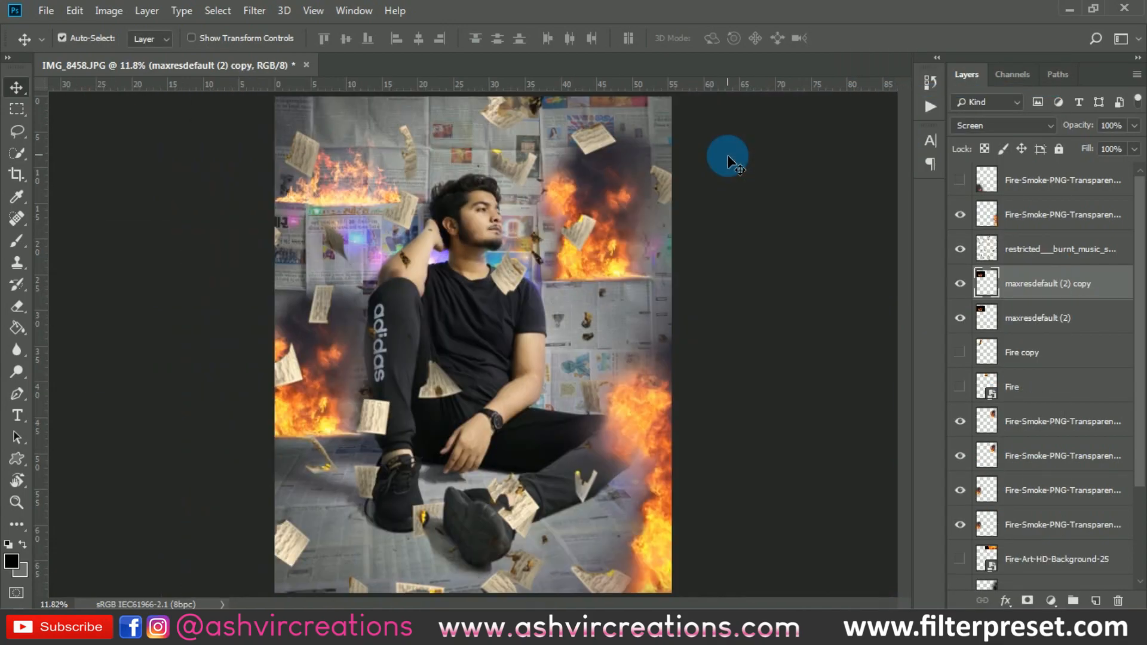
left_click_drag(425, 145, 599, 223)
left_click(963, 340)
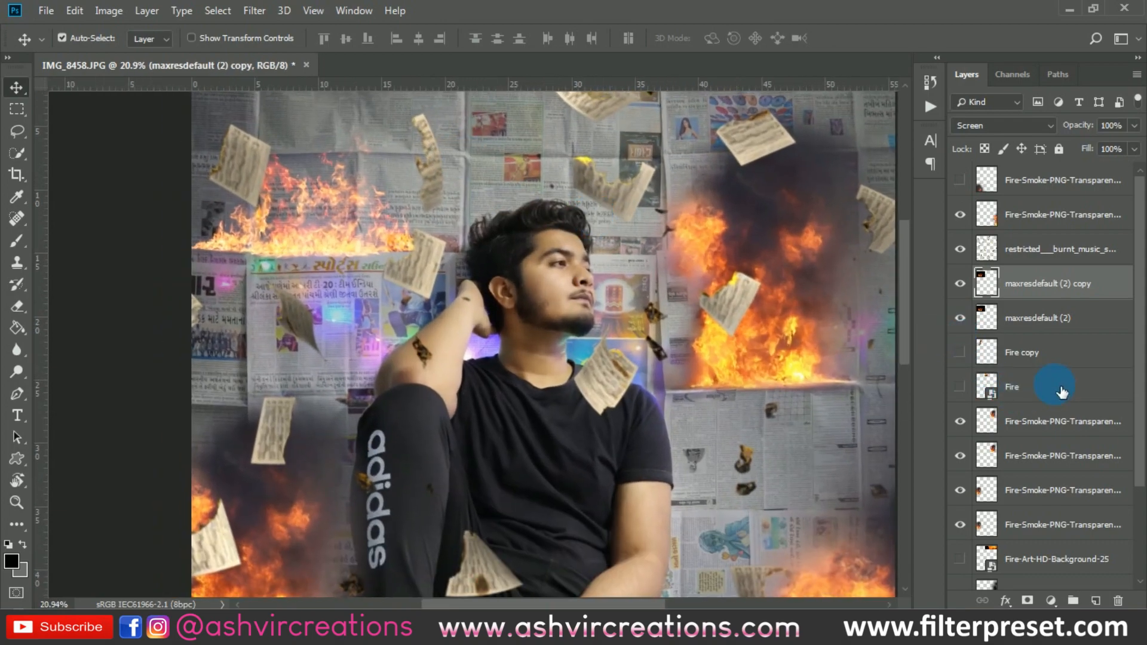
Add a new layer above Fire copy and paint a soft black spot with the 1800 px brush behind the flame on the newspaper wall.
left_click(1063, 348)
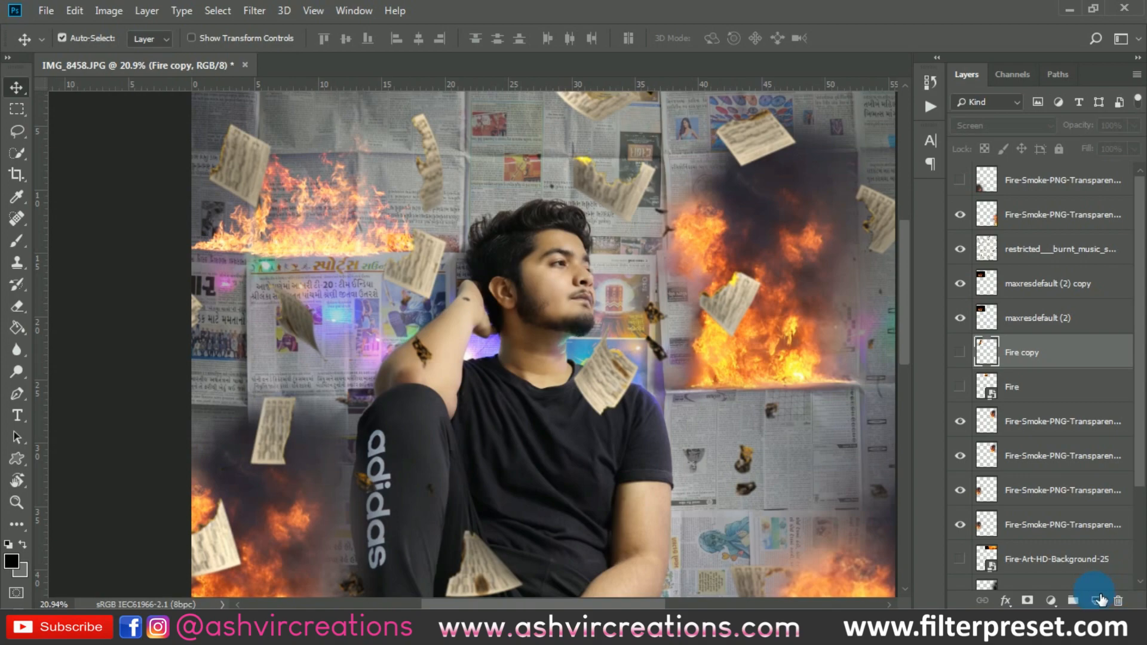
left_click(1096, 600)
left_click(17, 241)
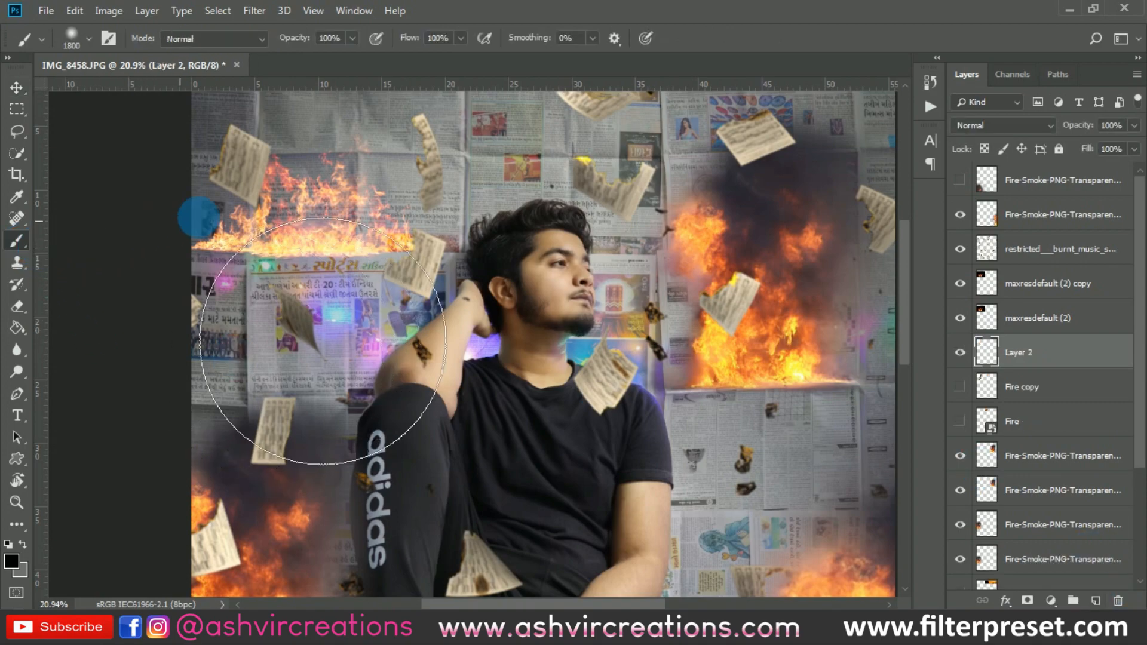
left_click(295, 182)
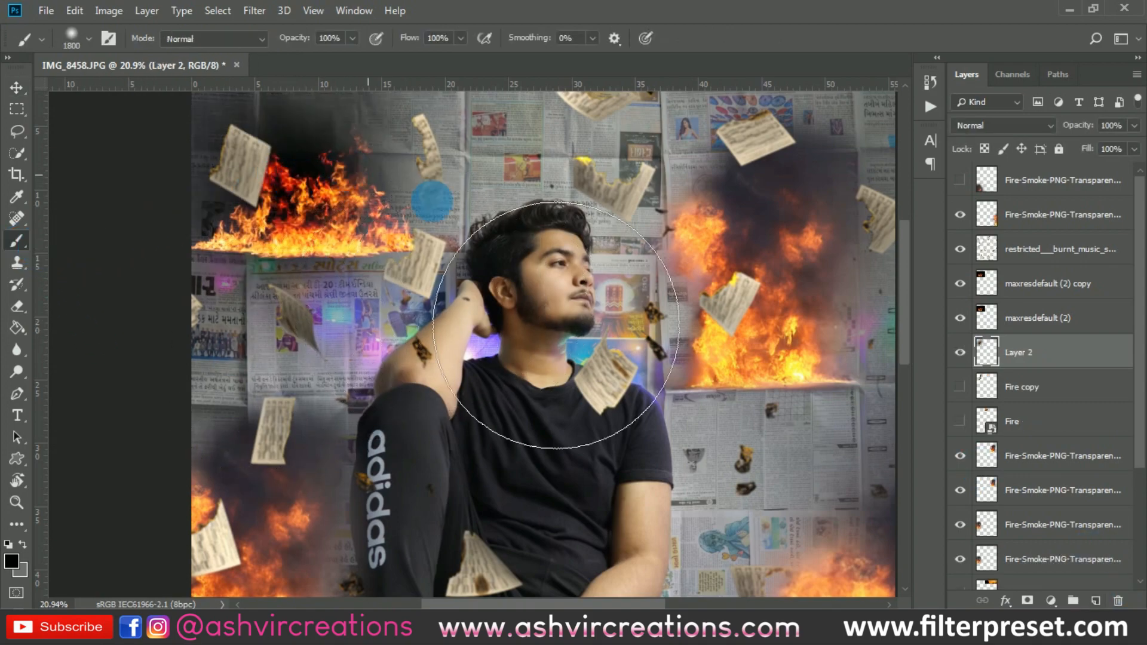
Blend the black-painted layer in Multiply mode at 6% opacity and compare the wall with the layer hidden and shown.
key("v")
left_click(992, 126)
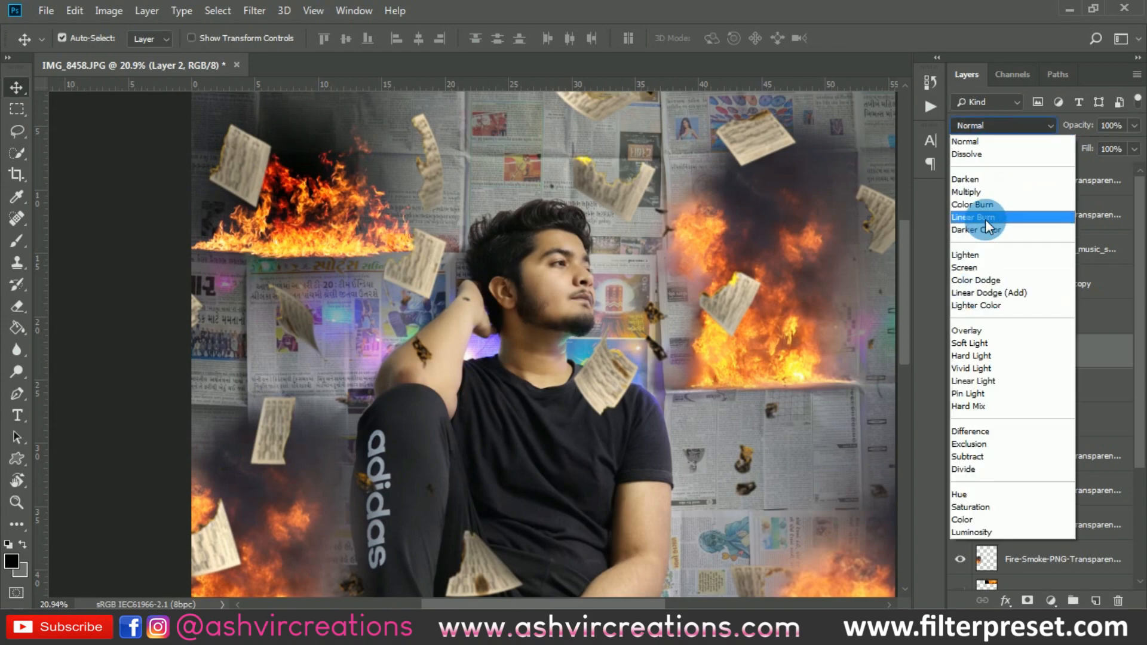
left_click(980, 186)
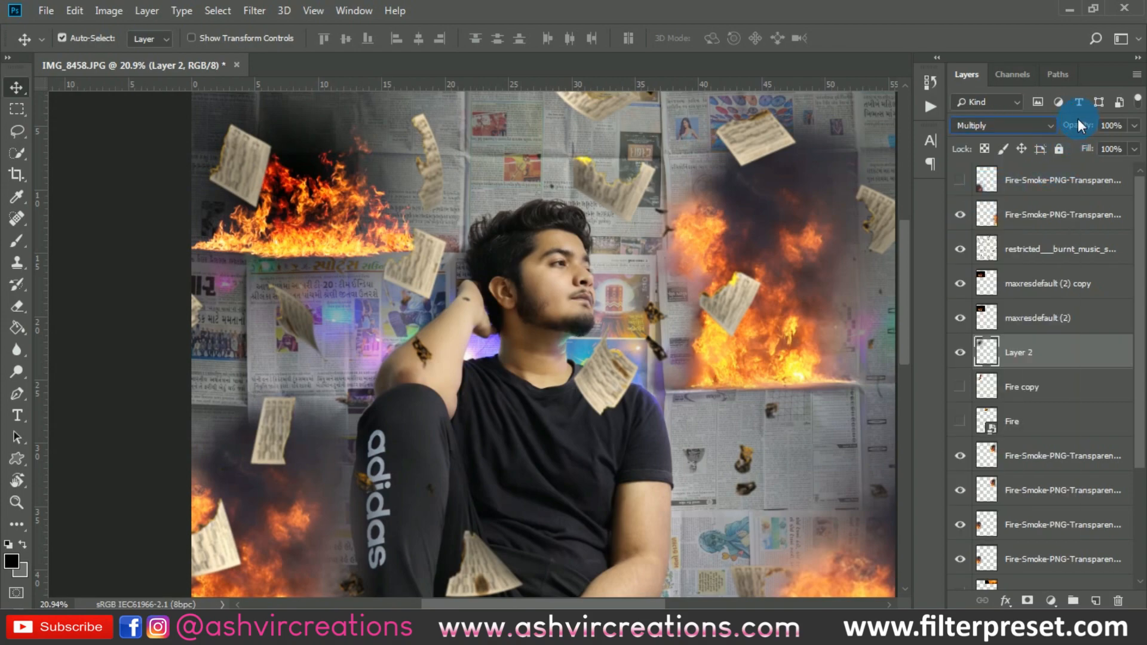
left_click_drag(1078, 132, 921, 127)
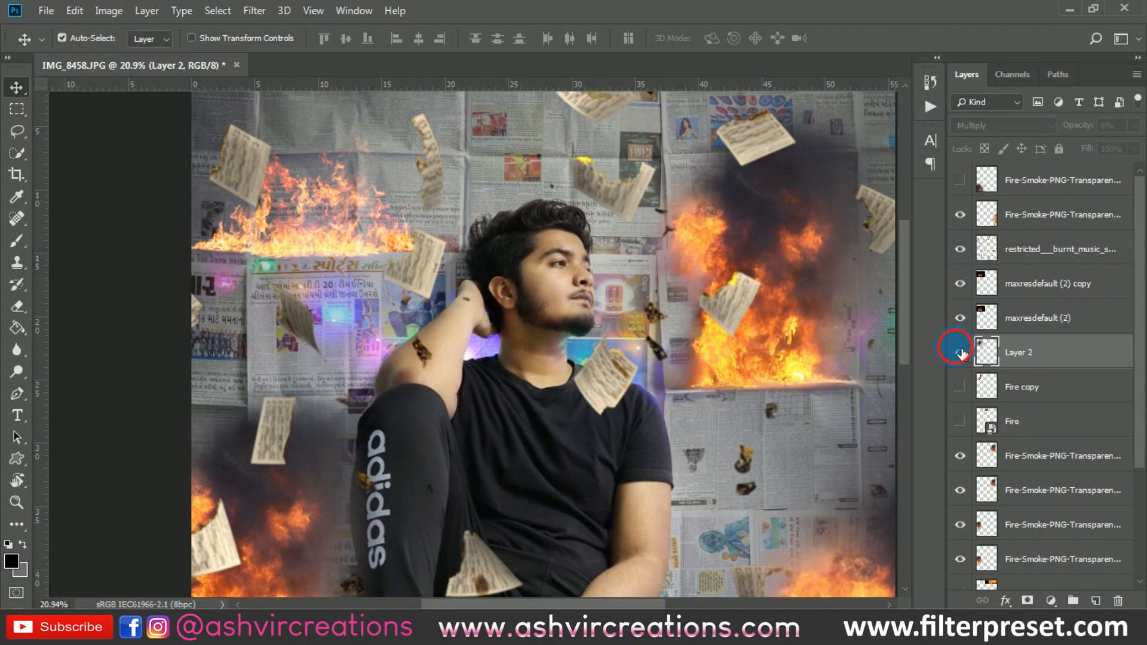
left_click(960, 353)
Adjust the Hue/Saturation of the burnt music sheets layer, setting the Yellows to Hue -16 and Saturation -9.
key("alt+v")
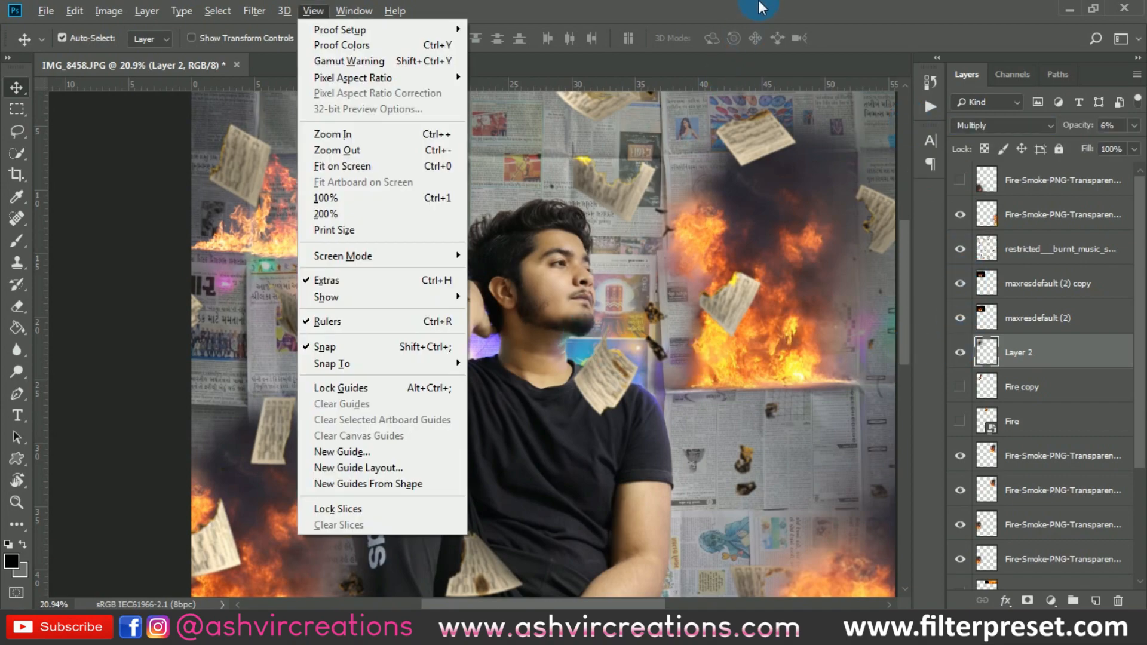
key("f")
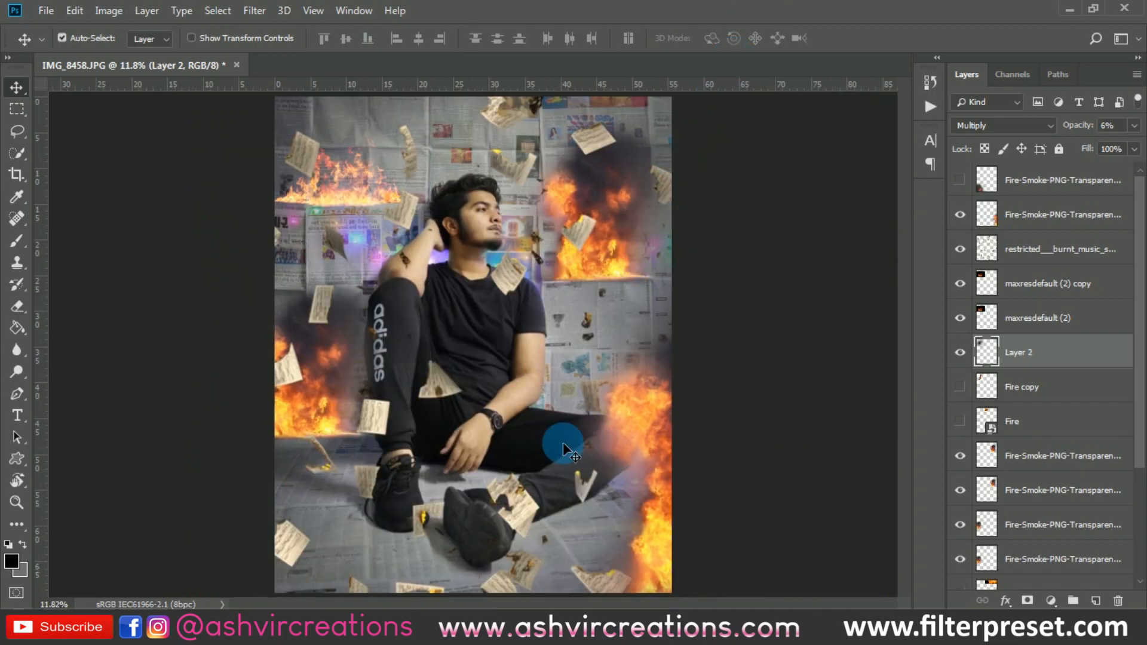
left_click(424, 520)
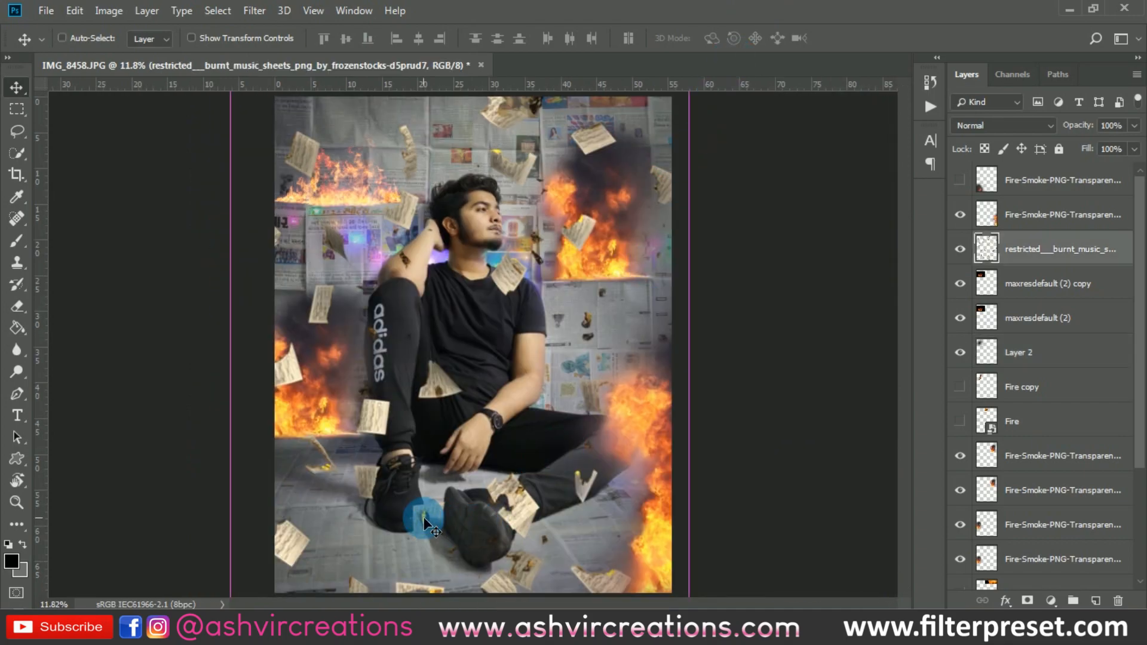
scroll(424, 518, "up", 3)
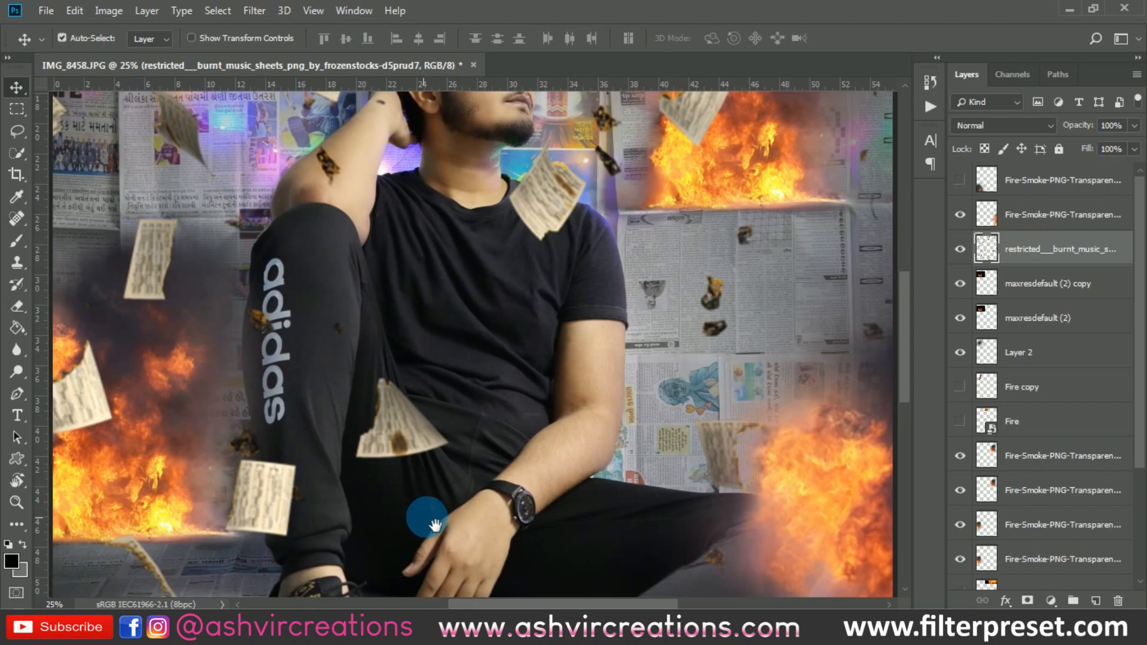
left_click_drag(434, 525, 535, 206)
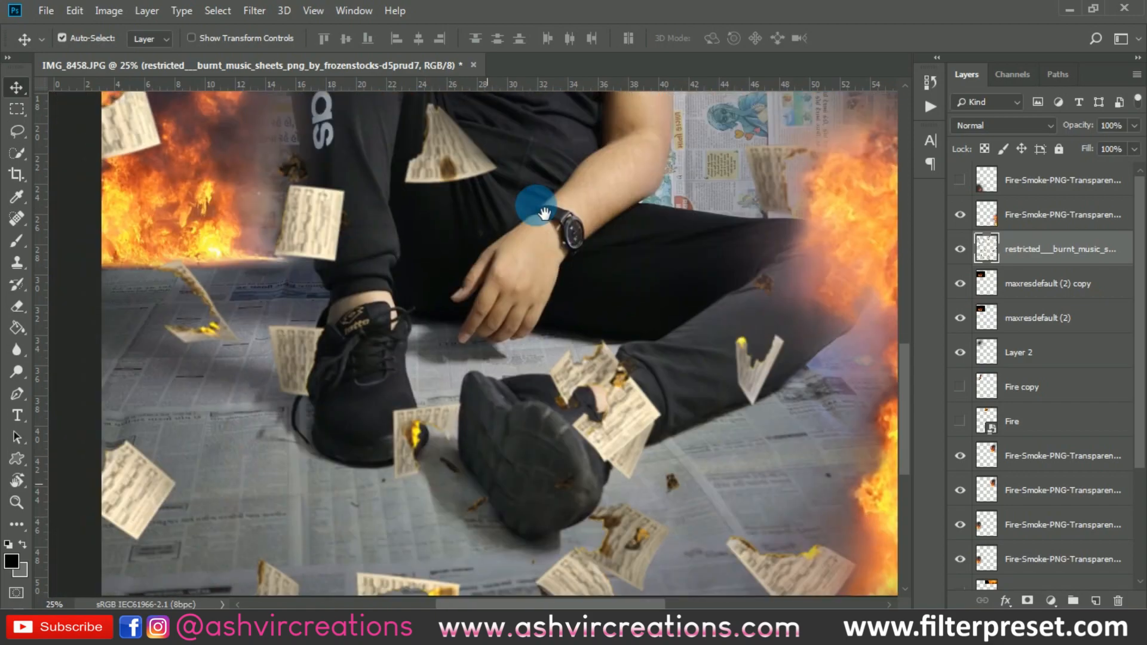
scroll(415, 488, "up", 1)
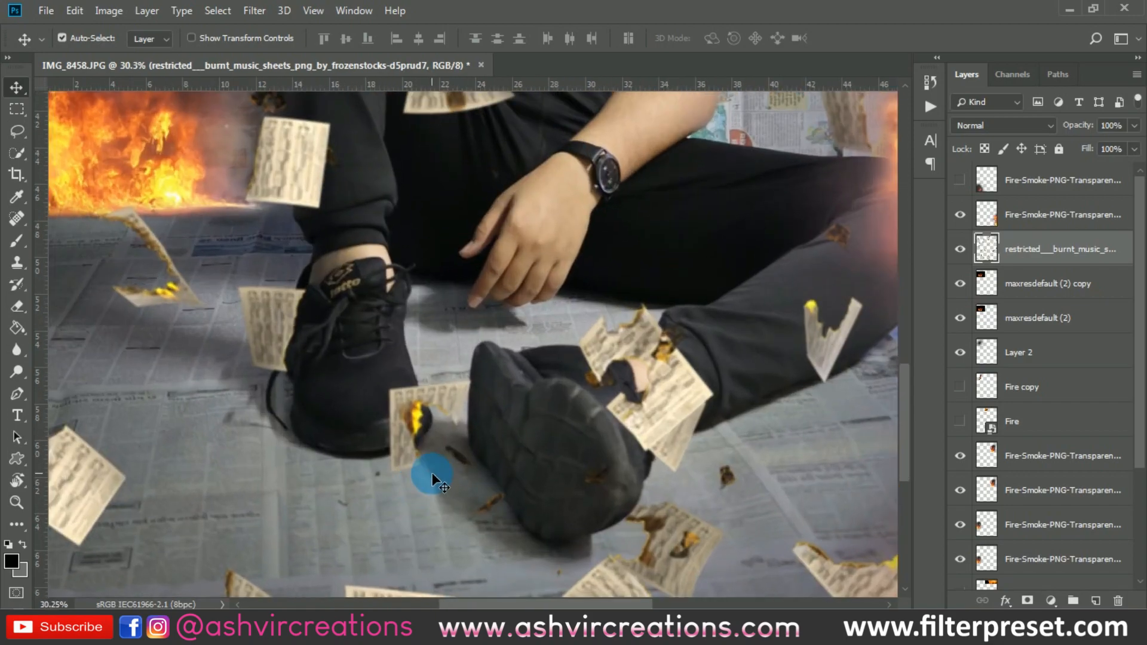
key("ctrl+u")
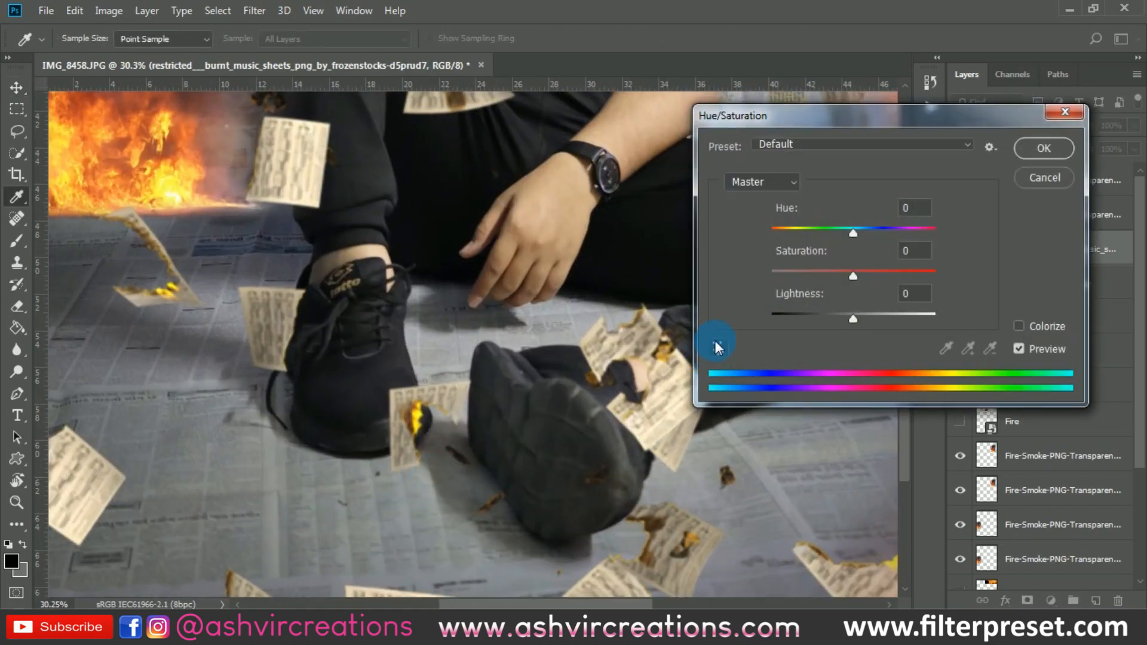
left_click(717, 347)
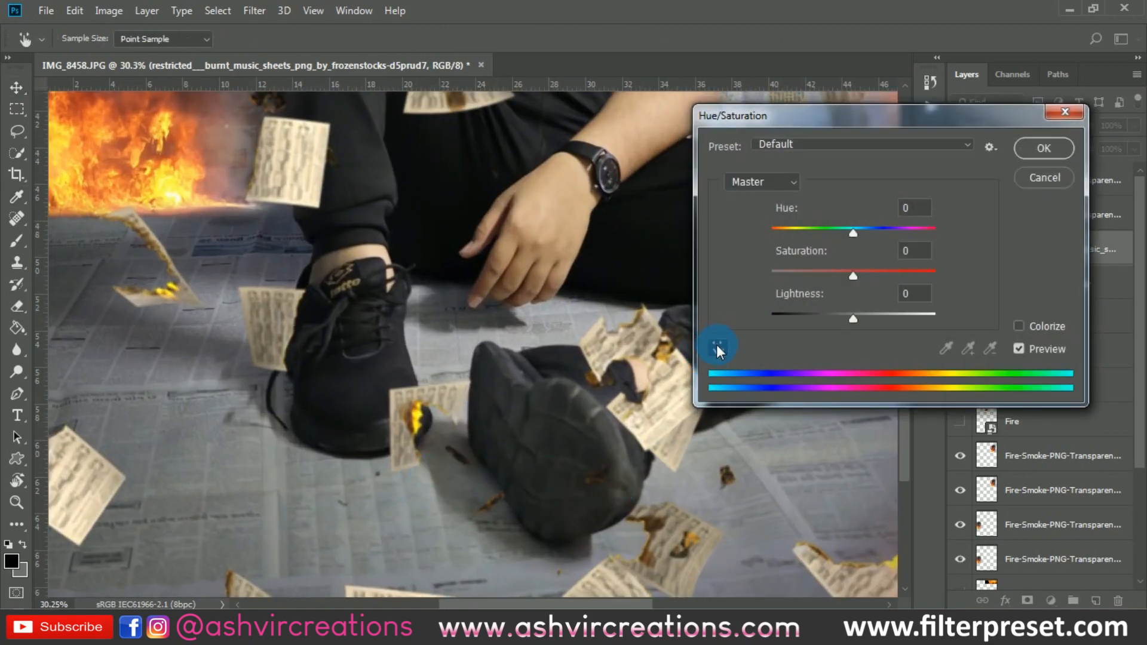
left_click(902, 569)
mouse_move(840, 234)
left_mouse_down()
mouse_move(829, 227)
mouse_move(841, 231)
left_mouse_up()
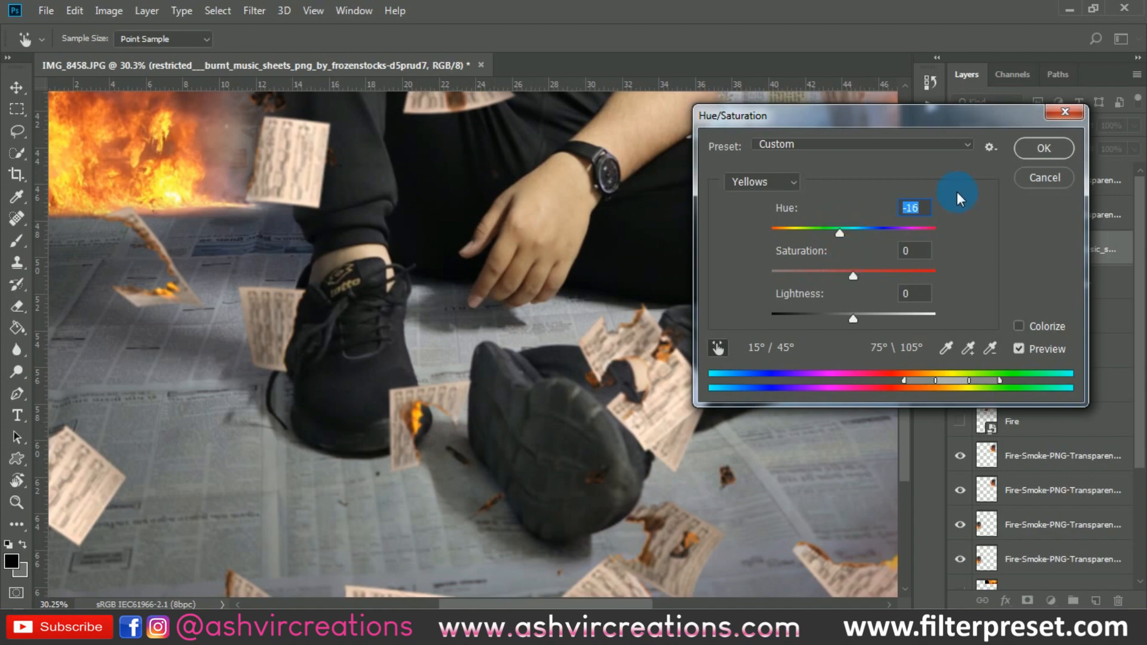
left_click_drag(843, 273, 845, 272)
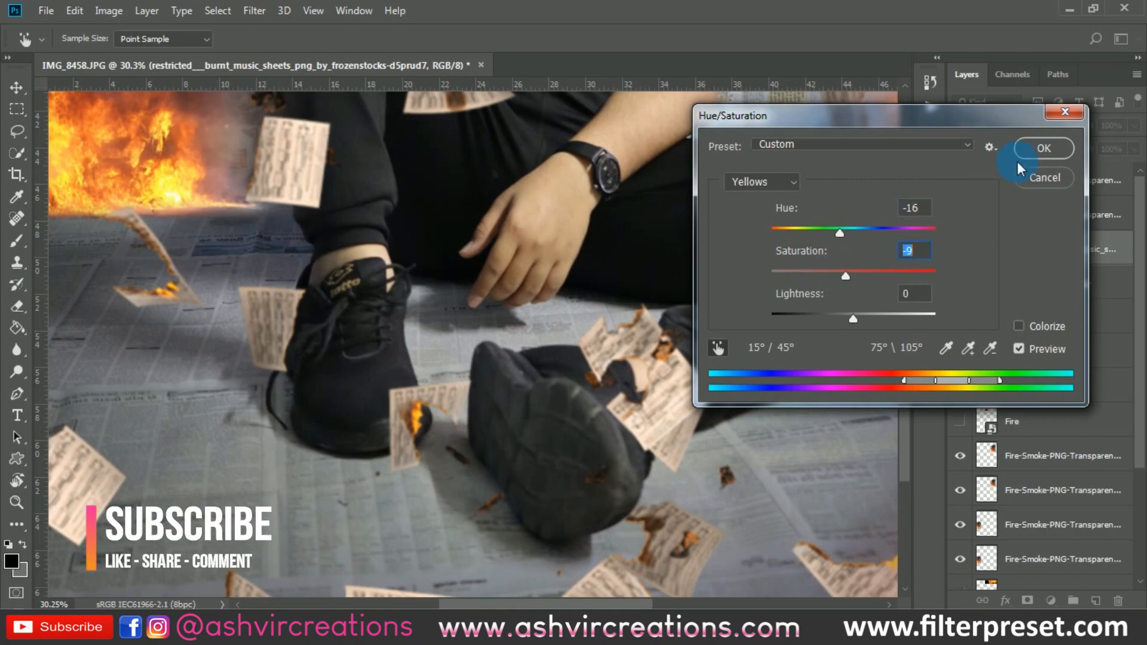
left_click(1035, 150)
Place the smoke image 74d2c3b7f2e009c10629dd1c7bc959a3 from the smoke fire folder into the portrait, scaled to about 280% so it spans the canvas width.
key("ctrl+0")
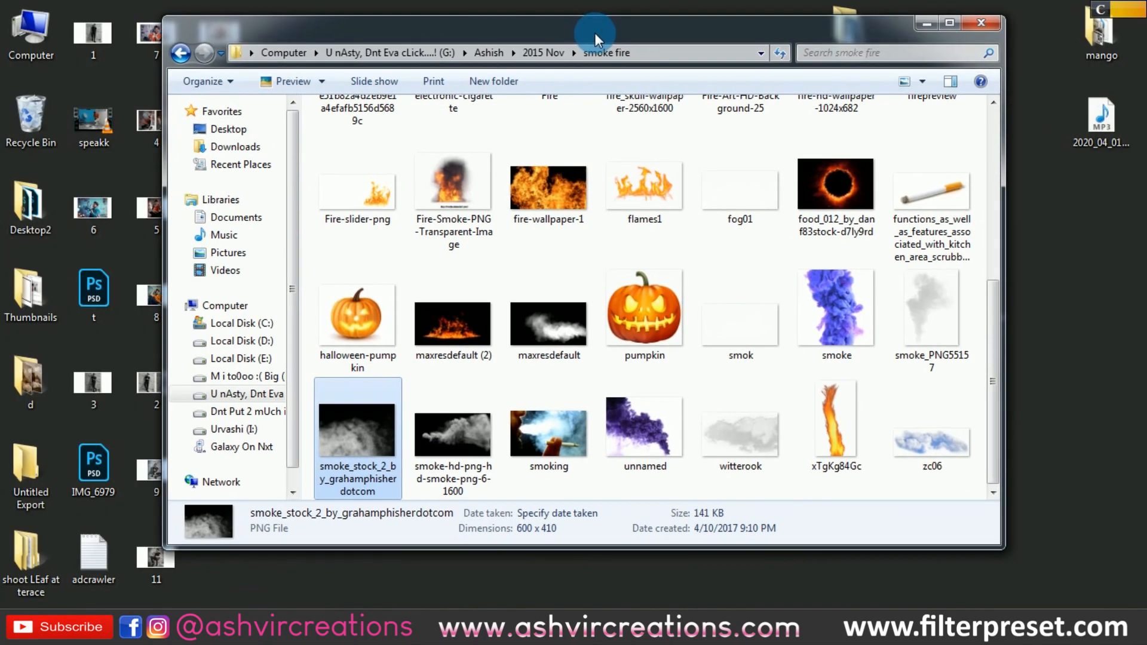
left_click(743, 331)
scroll(789, 319, "up", 5)
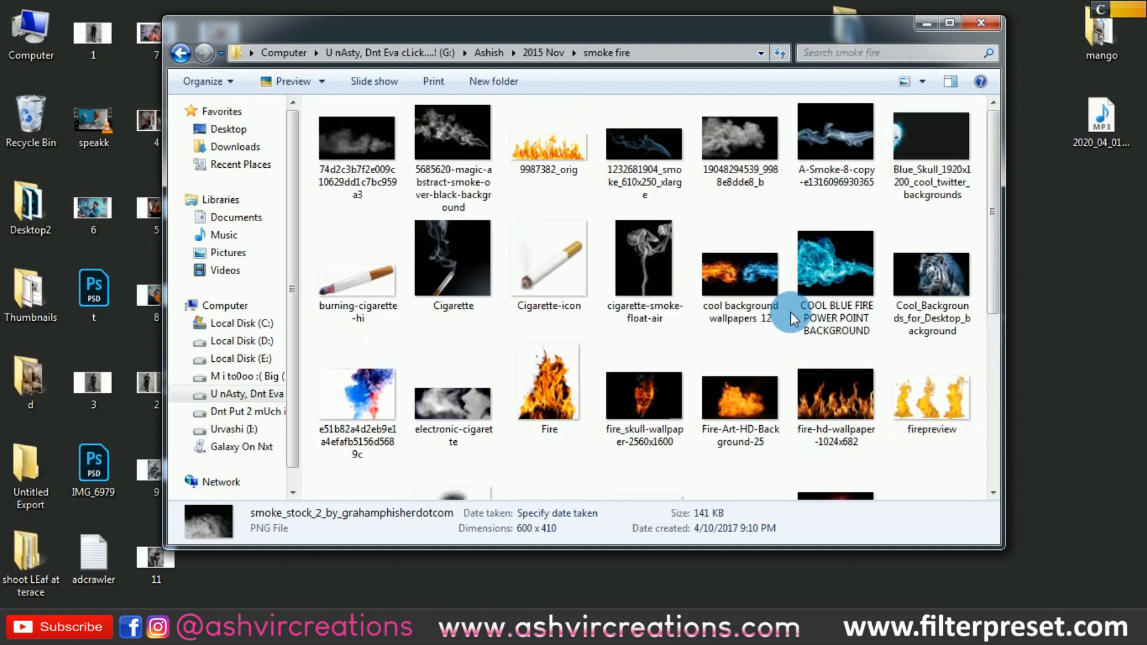
left_click_drag(361, 143, 513, 529)
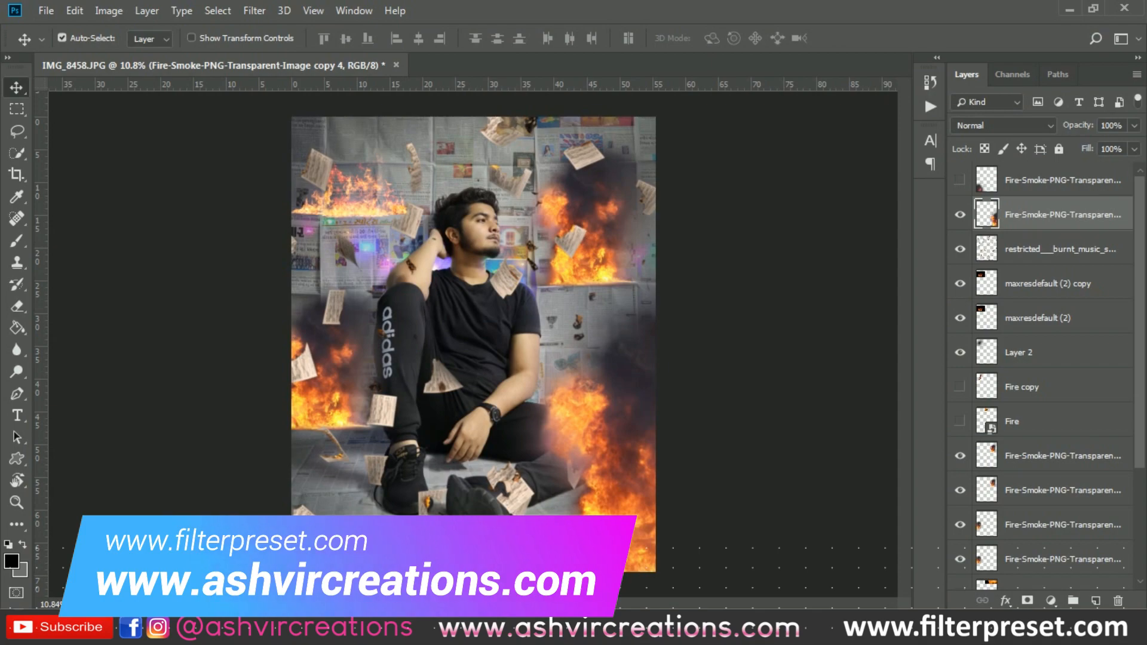
left_click_drag(512, 529, 493, 495)
left_click_drag(550, 387, 676, 458)
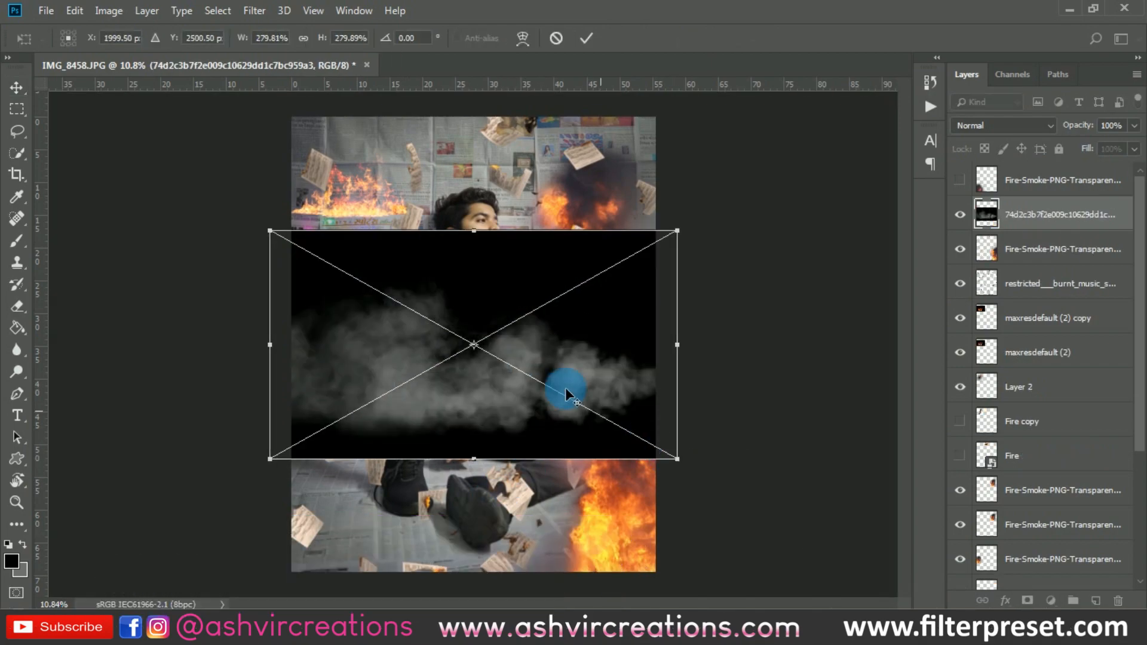
left_click(962, 159)
Set the placed smoke layer's blend mode to Screen and move the smoke down over the floor around the man's shoes.
left_click(994, 124)
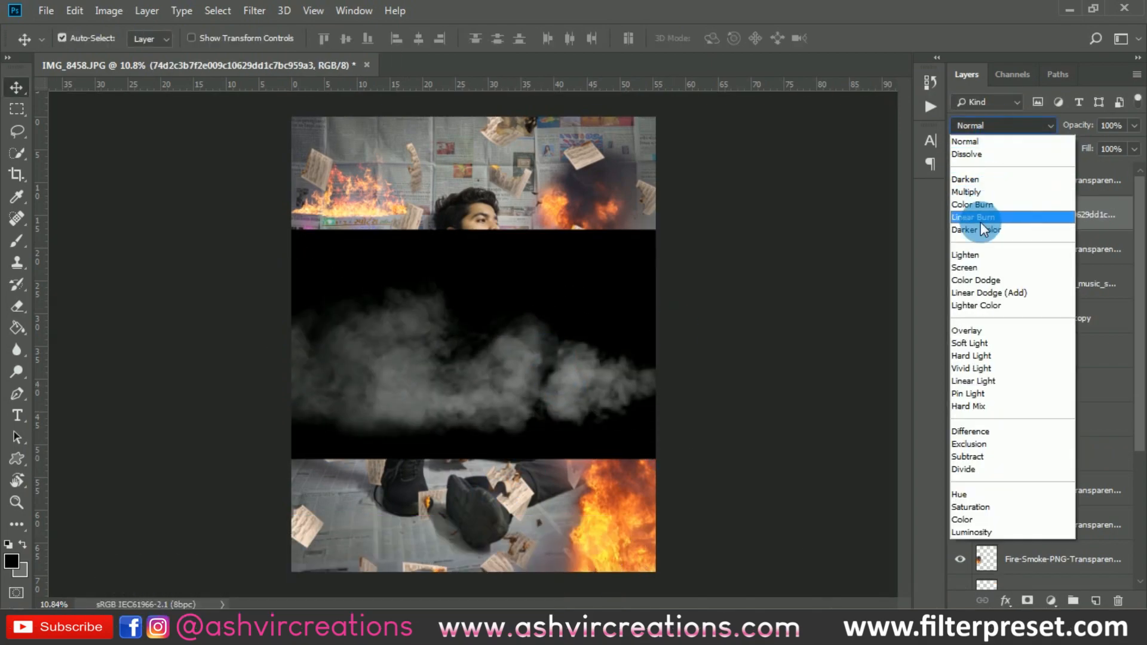
left_click(981, 260)
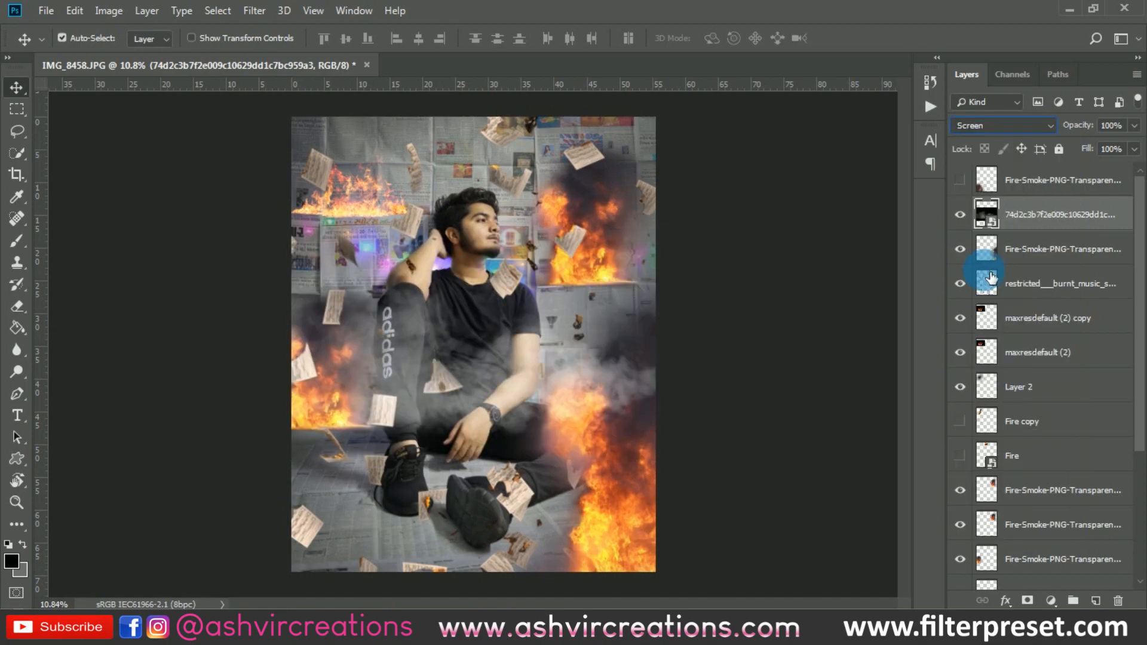
left_click_drag(498, 387, 449, 544)
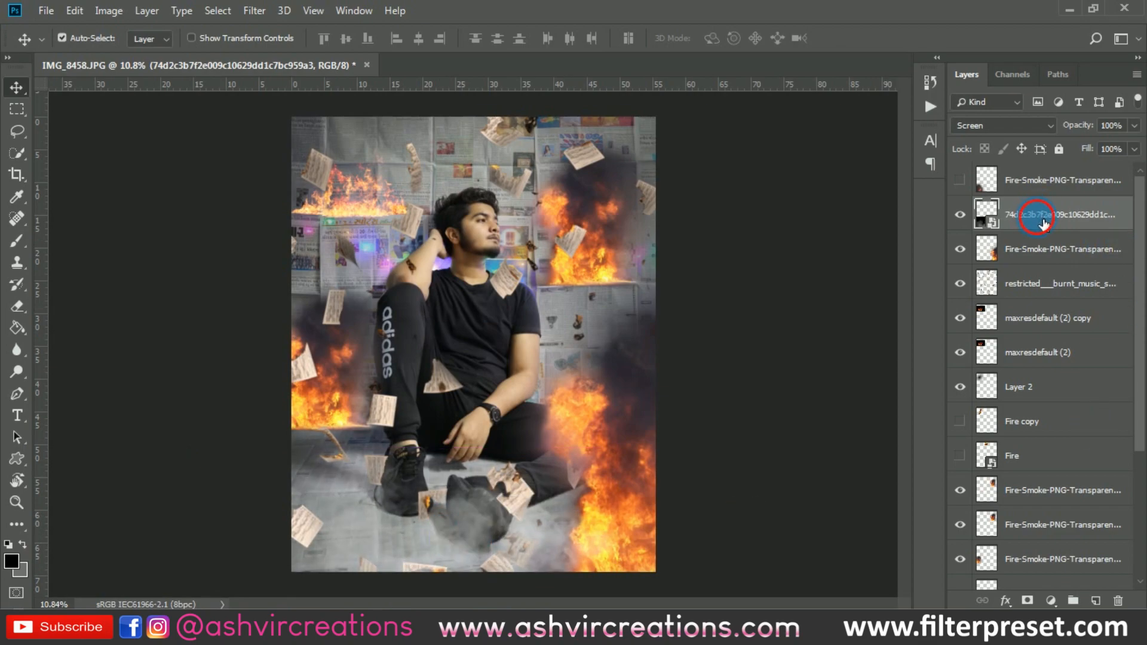
Move the smoke layer down the stack to just above Layer 1 and compare the image with the smoke hidden and shown.
left_click_drag(1043, 223, 1052, 468)
scroll(1065, 440, "down", 3)
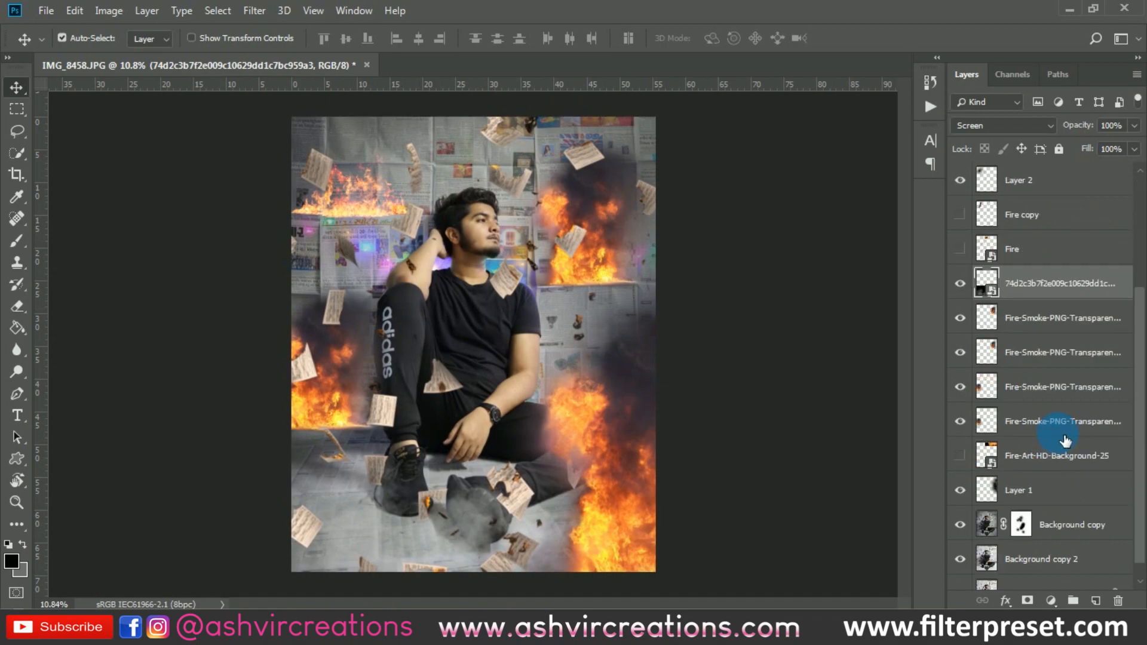
left_click_drag(1043, 299, 1049, 488)
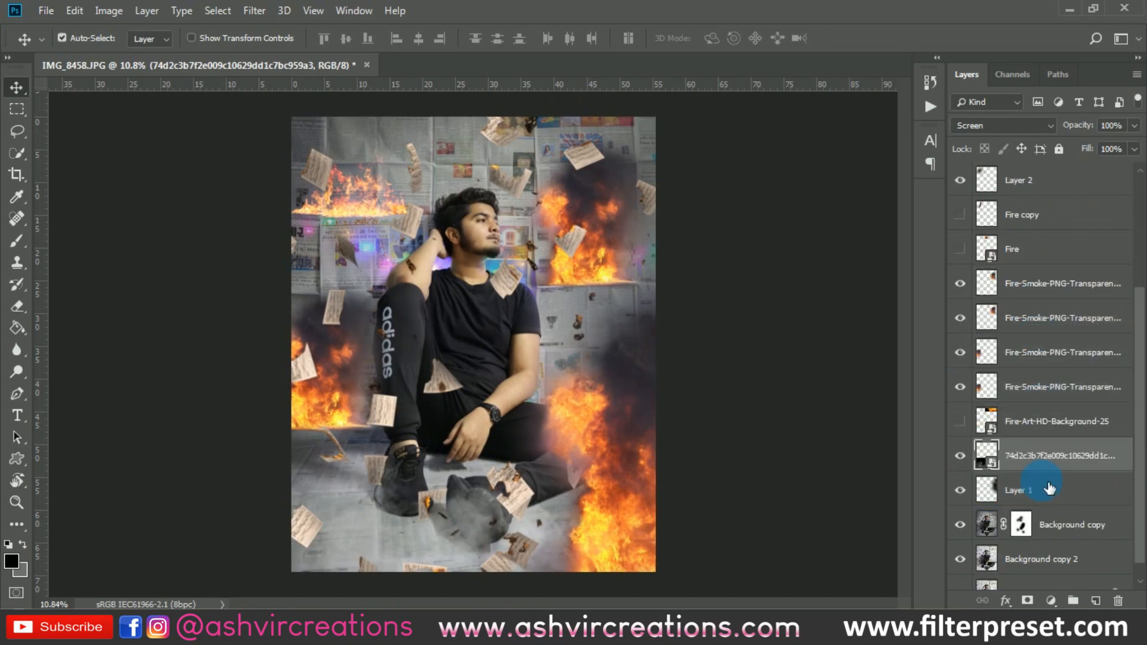
left_click(960, 455)
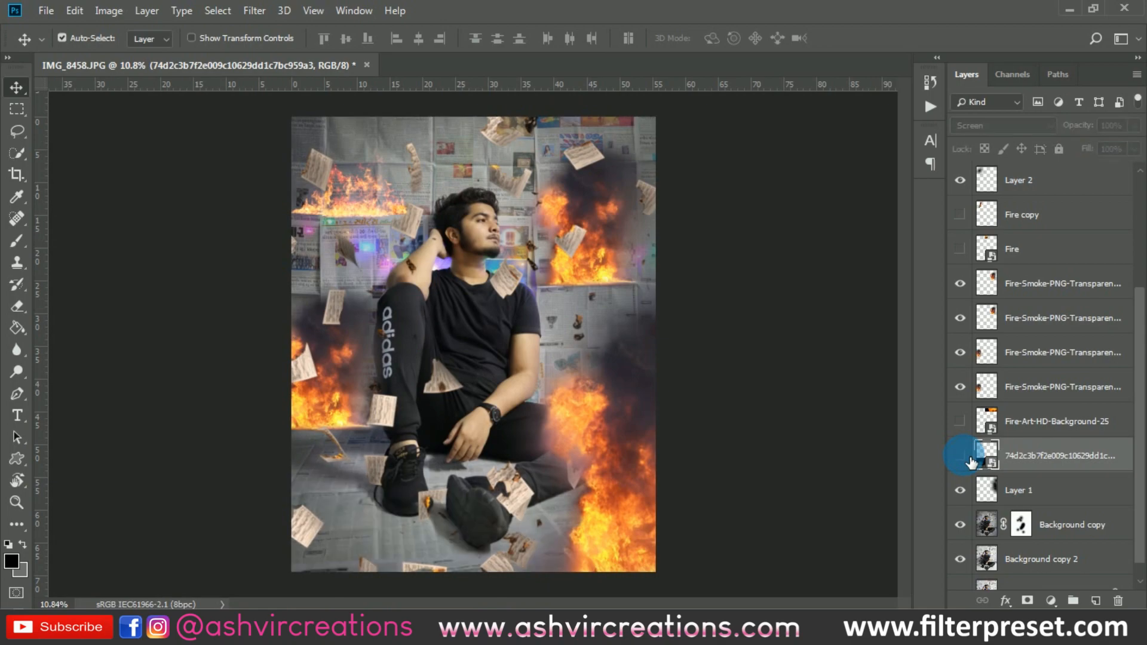
scroll(389, 531, "up", 3)
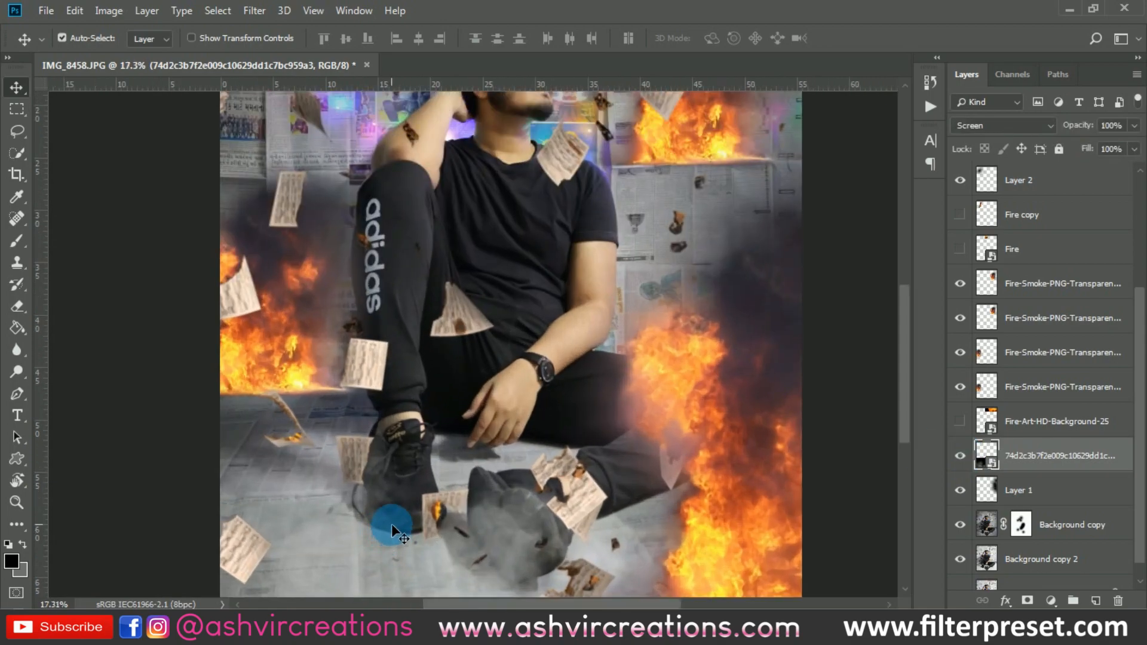
scroll(392, 524, "down", 2)
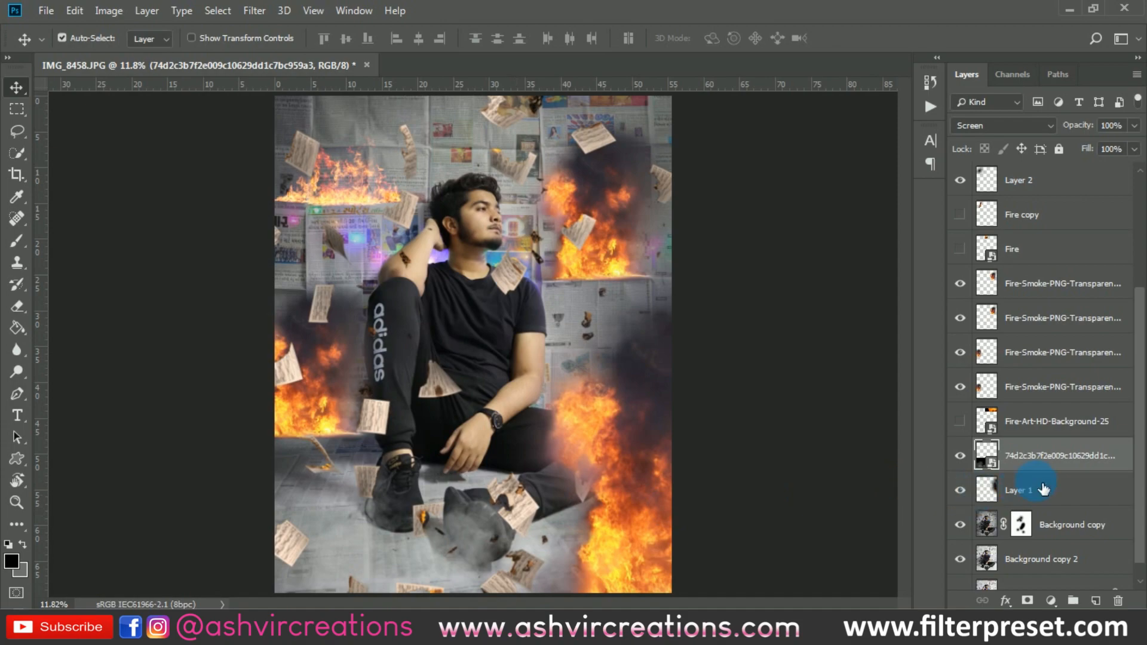
Add a new layer above Layer 1 and darken the lower edge of the floor with the soft black 1800 px brush.
left_click(1094, 493)
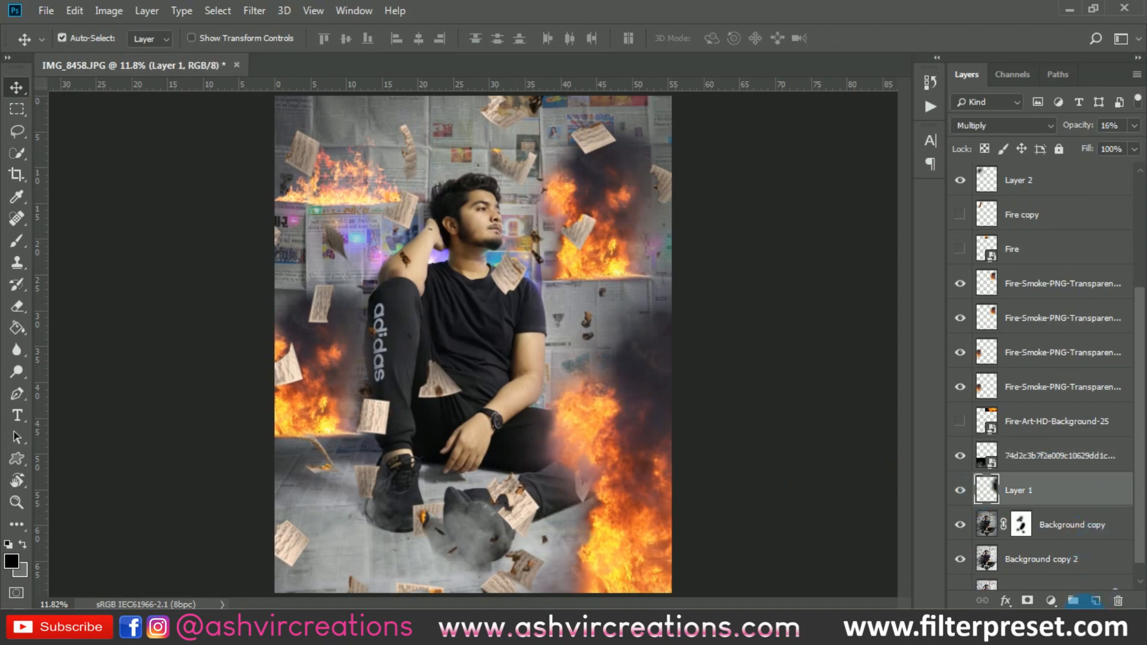
left_click(1096, 600)
key("b")
scroll(327, 548, "down", 1)
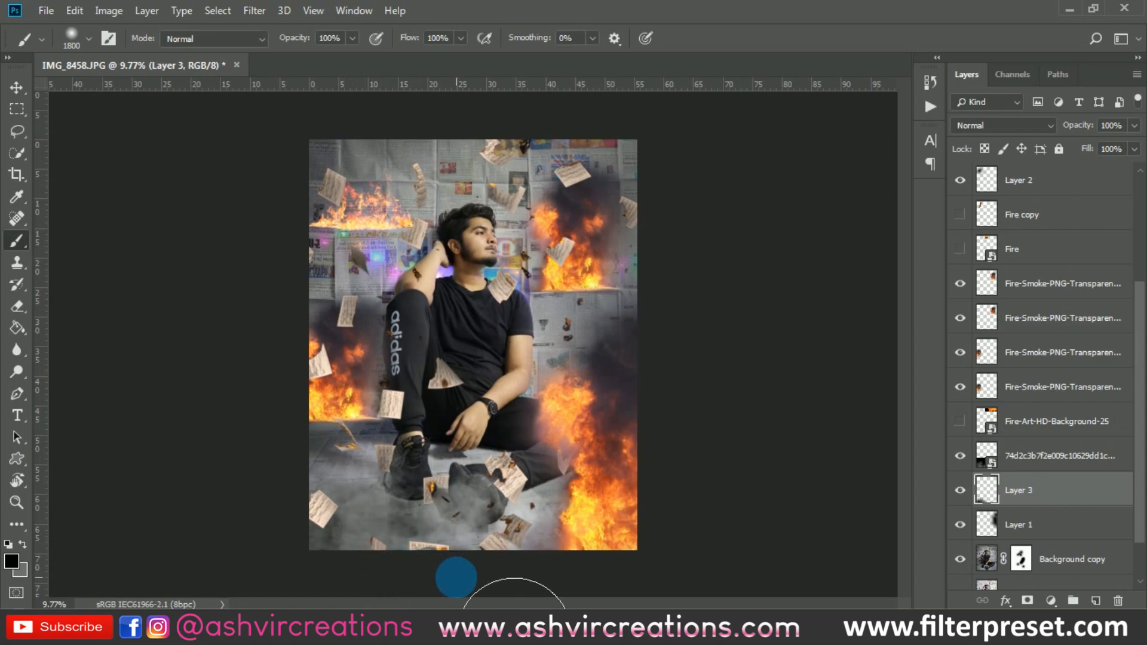
scroll(473, 575, "up", 2)
scroll(389, 531, "up", 1)
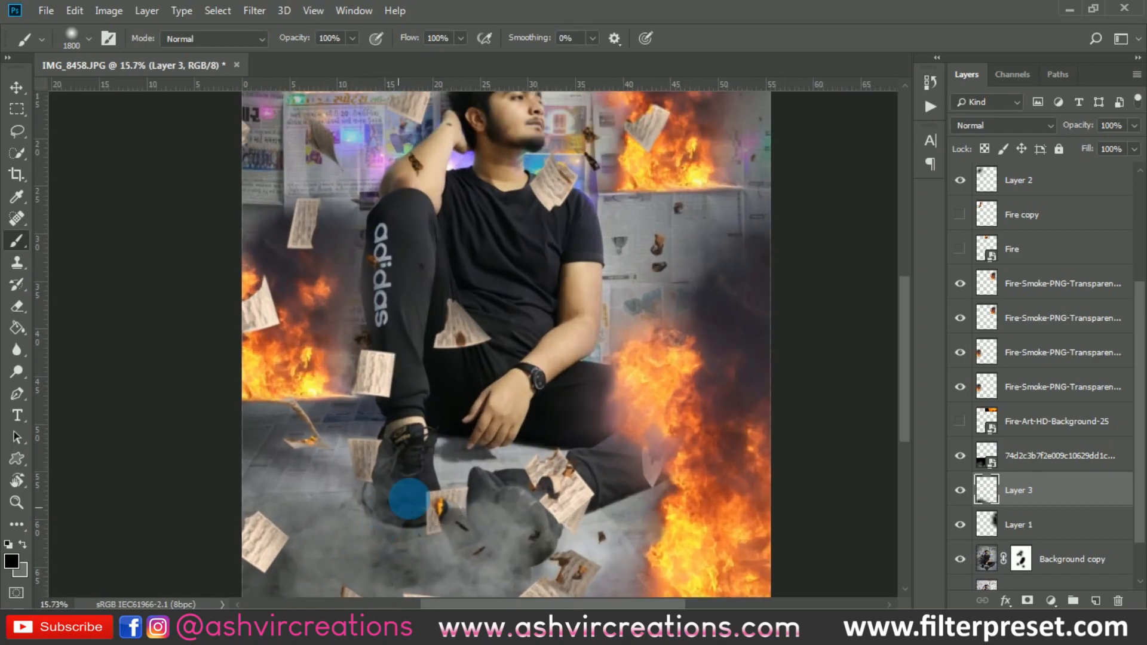
left_click_drag(424, 478, 444, 371)
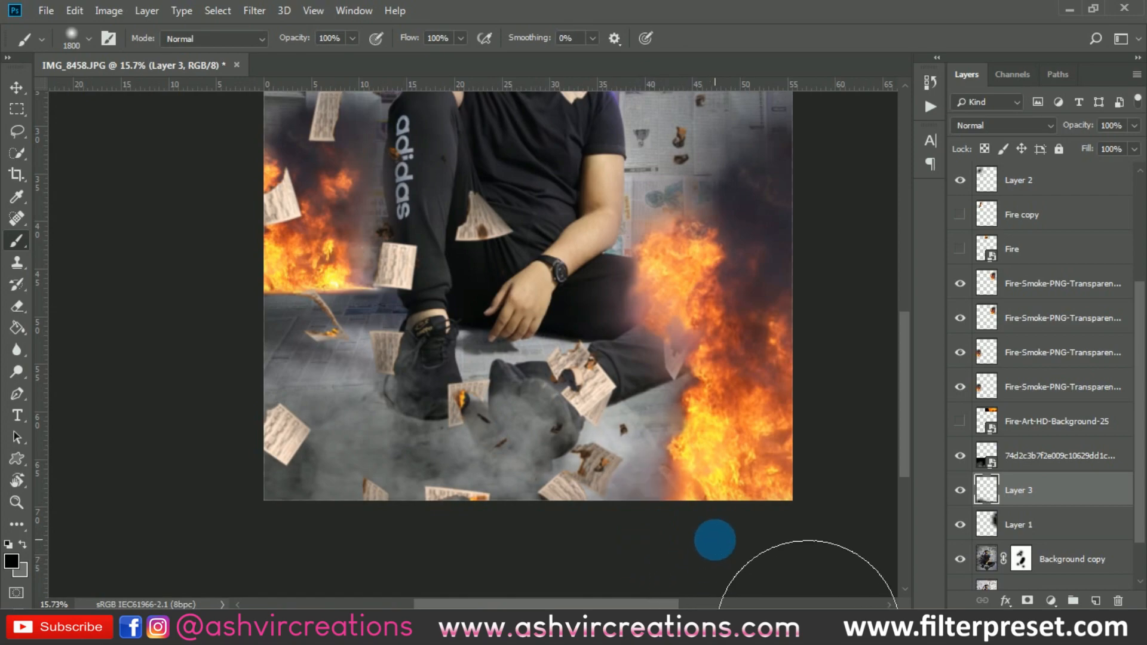
key("v")
scroll(588, 517, "up", 2)
scroll(591, 510, "down", 4)
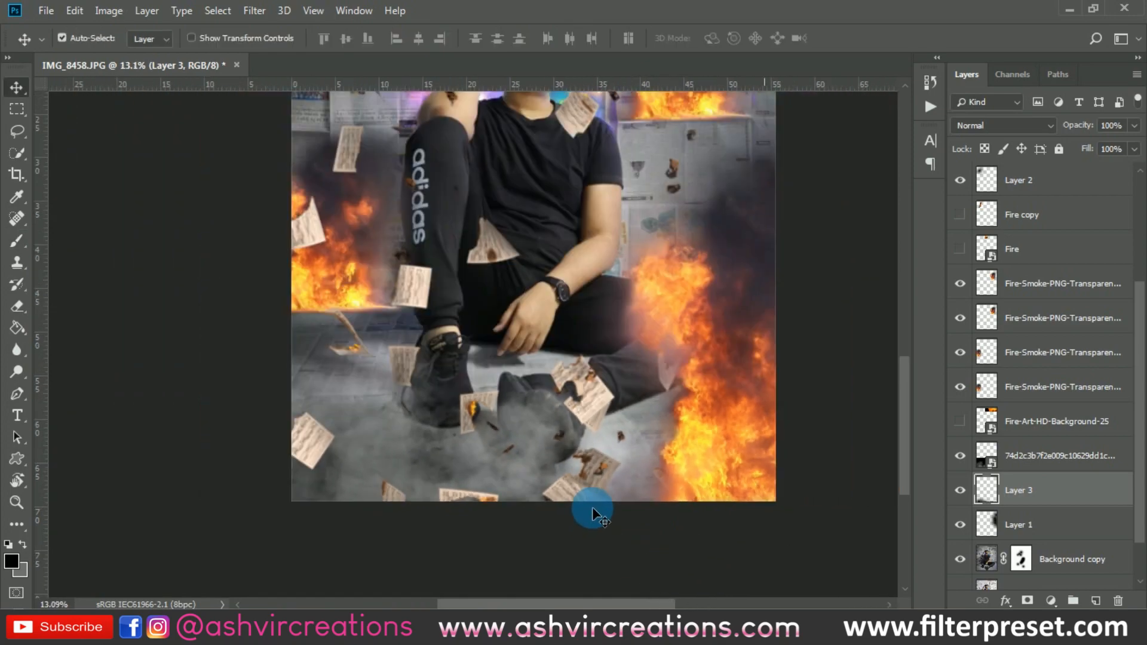
scroll(593, 507, "up", 1)
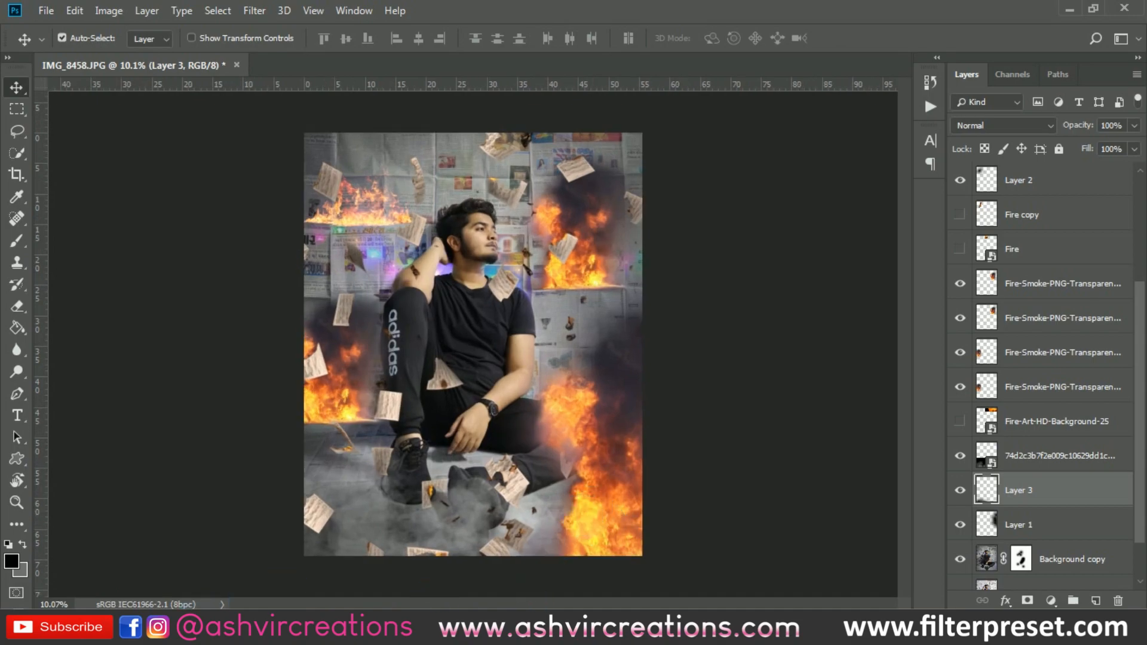
Place the image fire-wallpaper-1 from the smoke fire folder above Layer 3 and hide its layer.
key("ctrl+o")
left_click(539, 447)
scroll(556, 358, "down", 1)
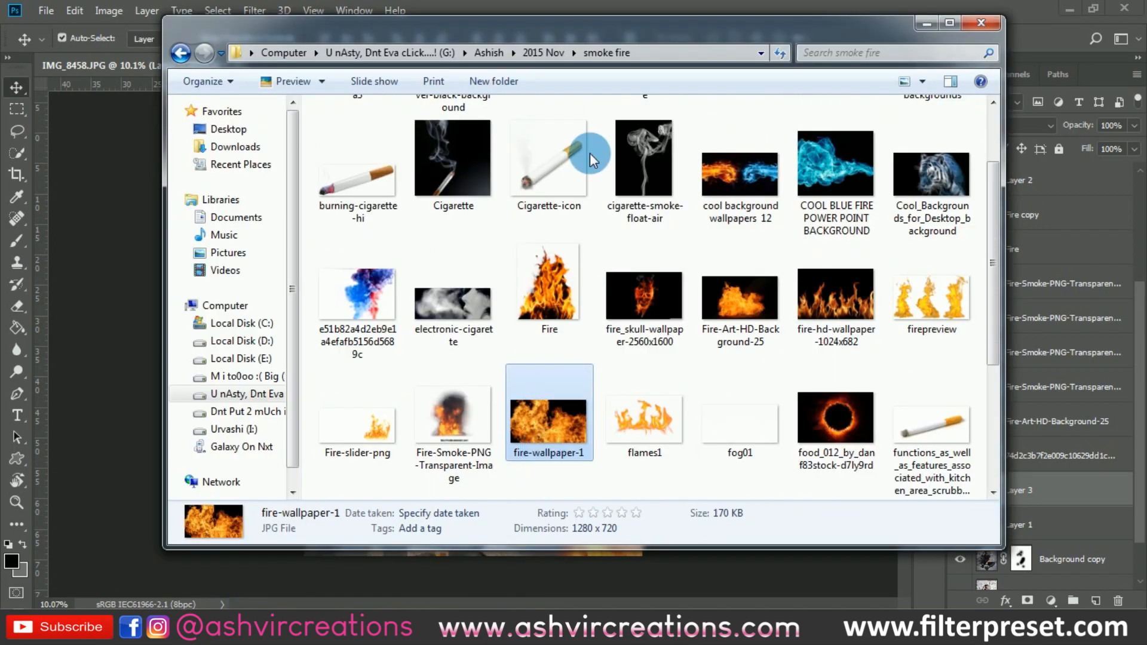
left_click_drag(633, 40, 945, 48)
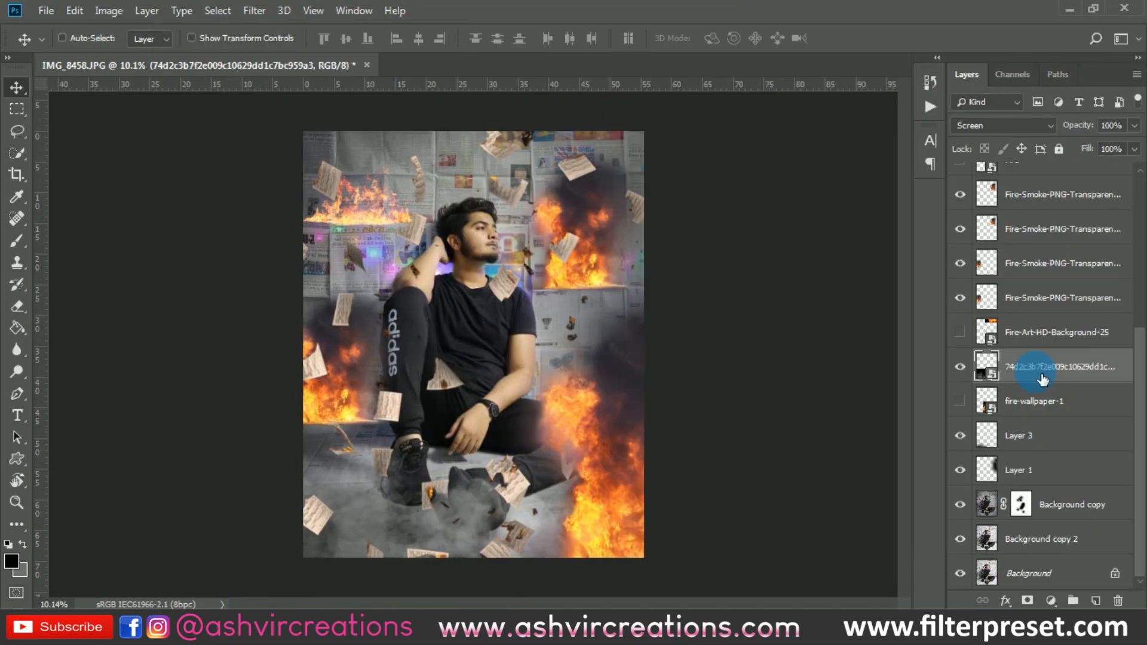
Make two copies of the floor smoke layer and scale the uppermost copy down over the man's lap and knees.
left_click_drag(537, 487, 263, 324)
key("ctrl+j")
key("ctrl+t")
scroll(517, 331, "up", 3)
left_click_drag(604, 131, 446, 212)
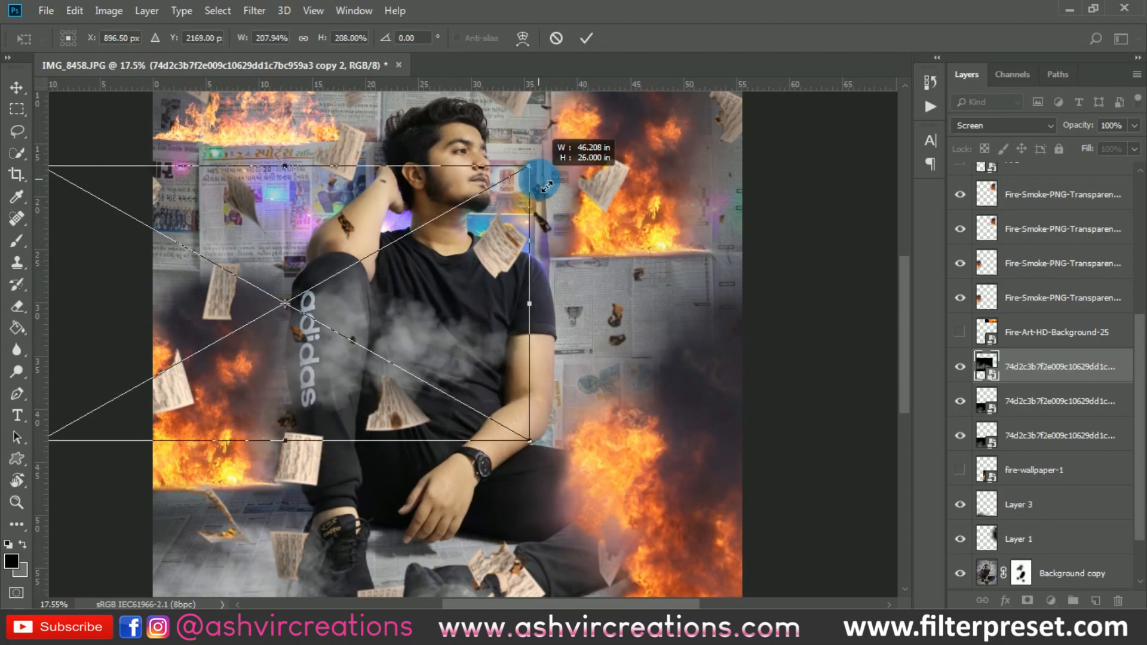
left_click_drag(357, 327, 426, 346)
key("Return")
Merge all layers from Background copy 2 up to the topmost layer into a single layer above the Background.
left_click(1045, 541)
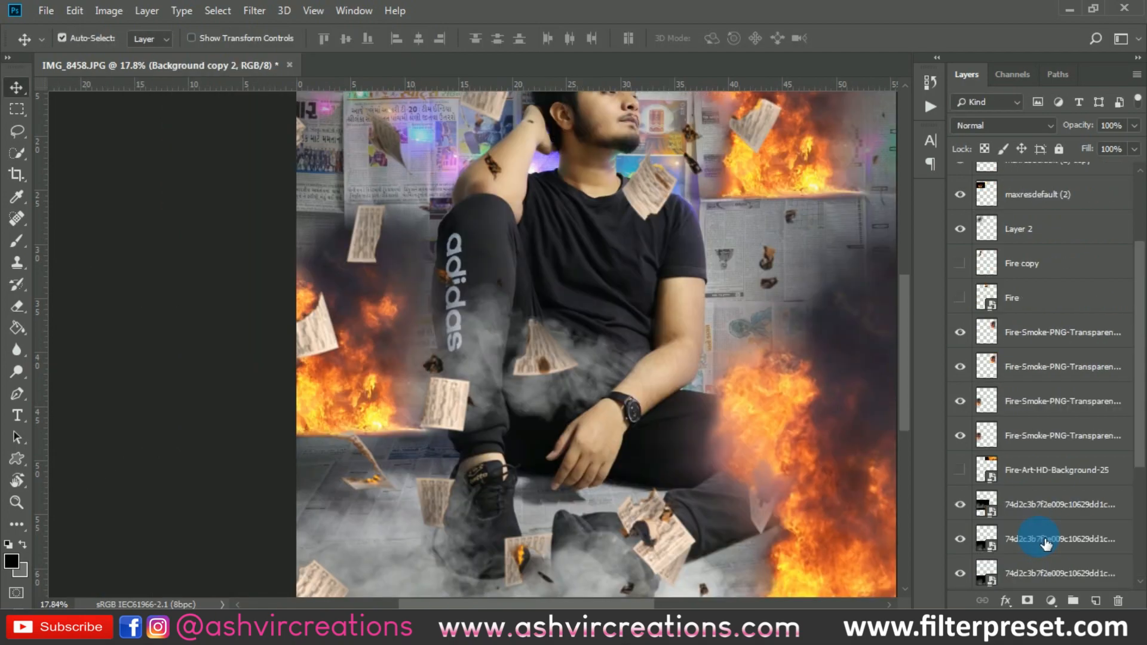
scroll(1080, 248, "up", 3)
left_click(1080, 187, "shift")
right_click(1075, 188)
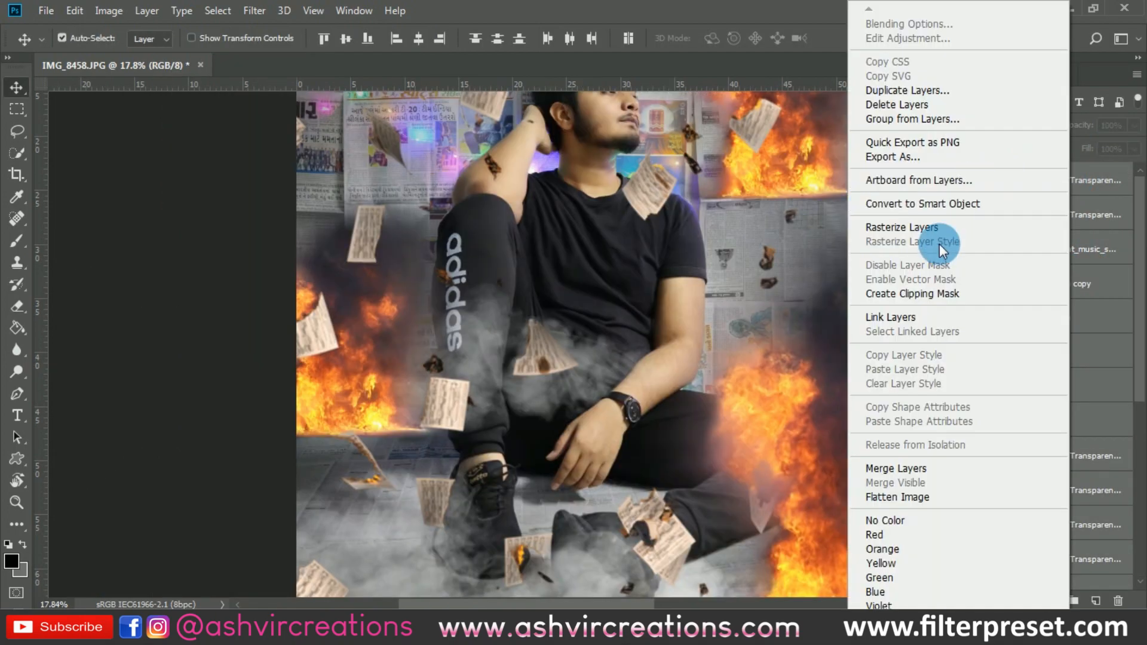
left_click(889, 468)
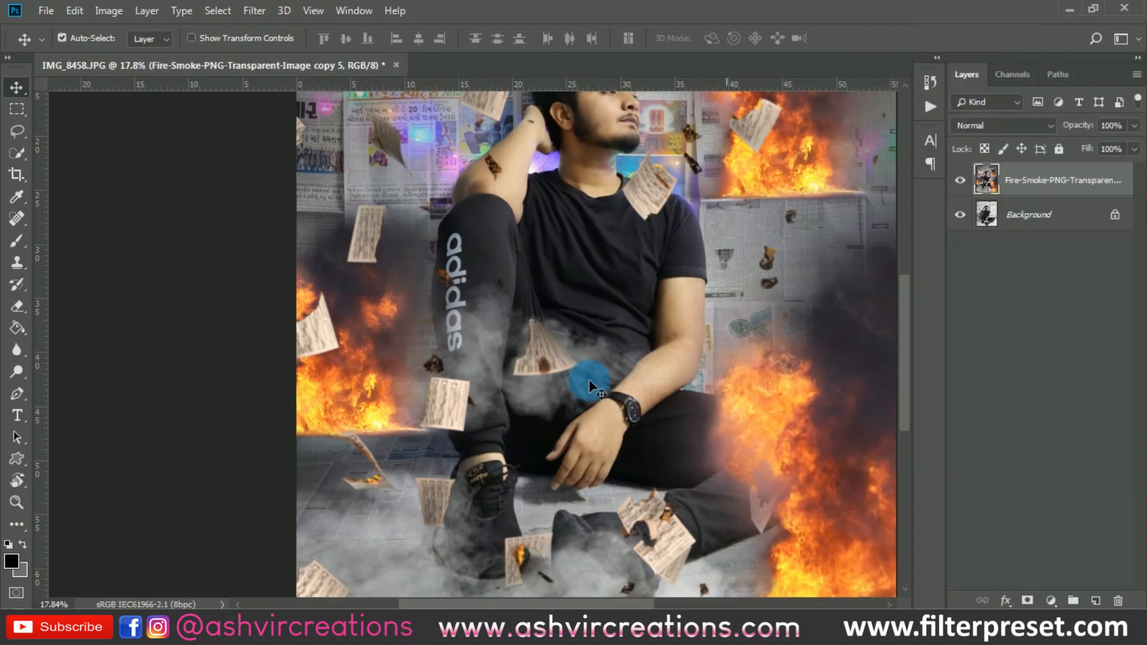
Crop the image to its canvas bounds at the 4:5 ratio, deleting the pixels that extend outside.
left_click(17, 175)
key("Return")
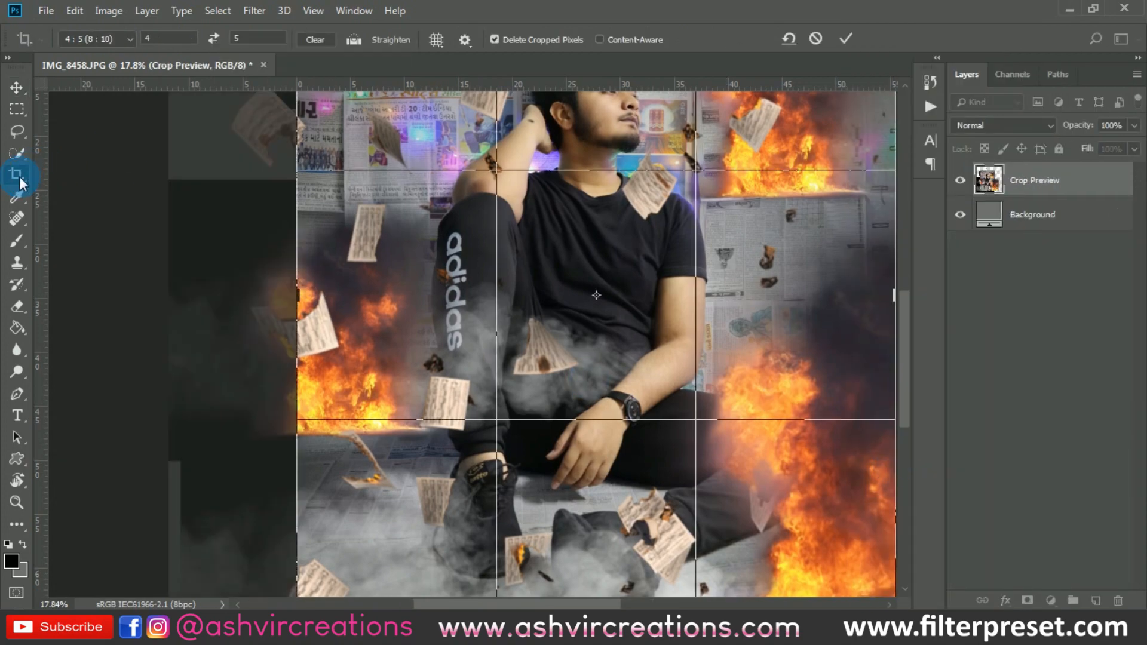
key("ctrl+0")
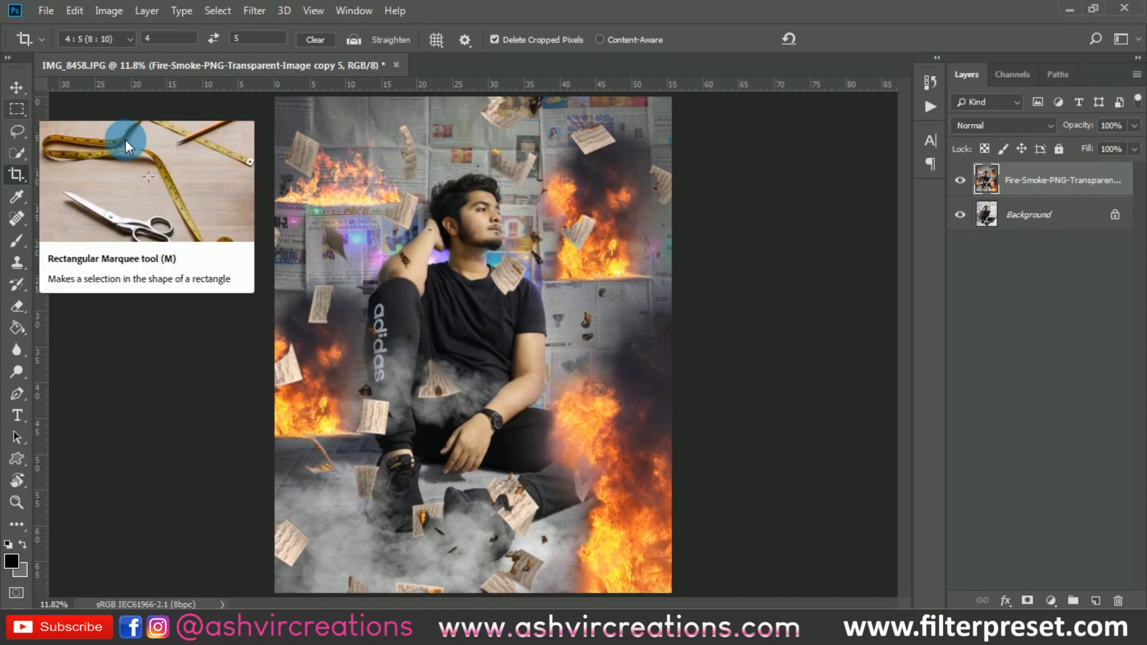
key("ctrl+minus")
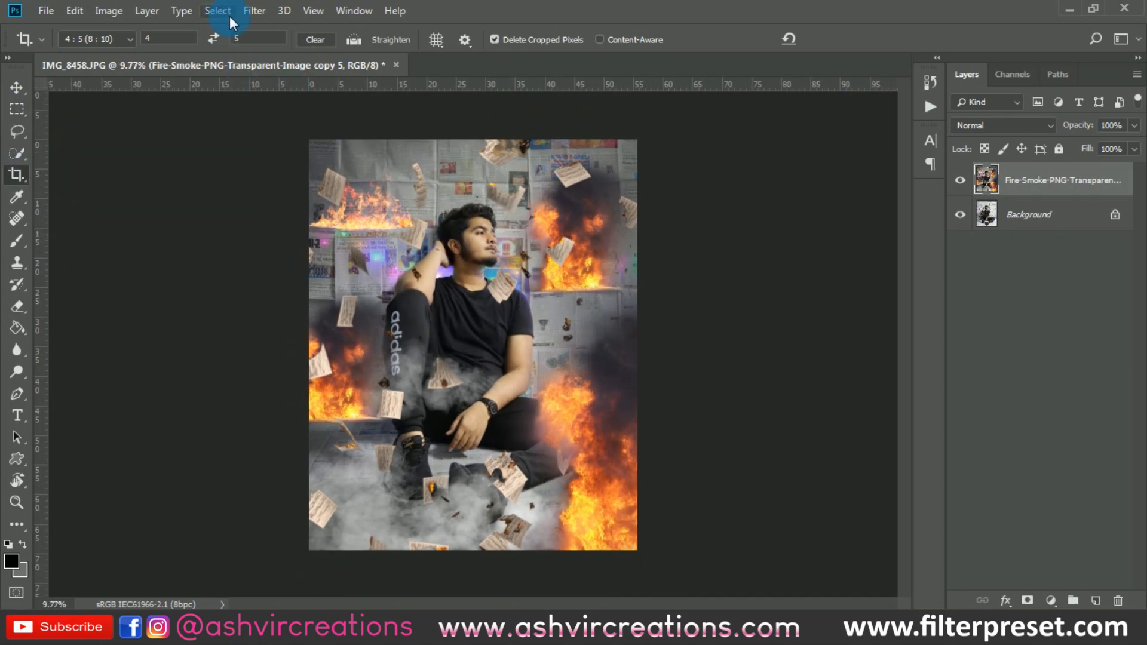
key("v")
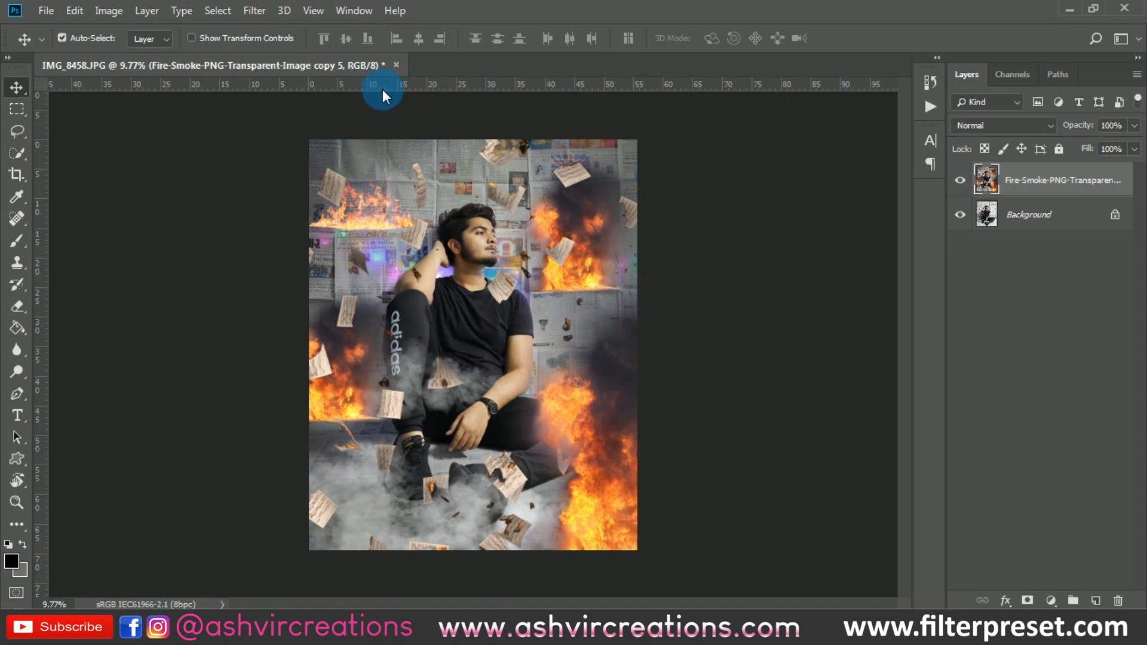
Open the merged layer in the Camera Raw filter and try the presets FP-Johnny ED Inspired, FP-Jordi Inspired AVC 2020 and FP-Fursty Inspired AVC 2019.
left_click(245, 16)
left_click(294, 110)
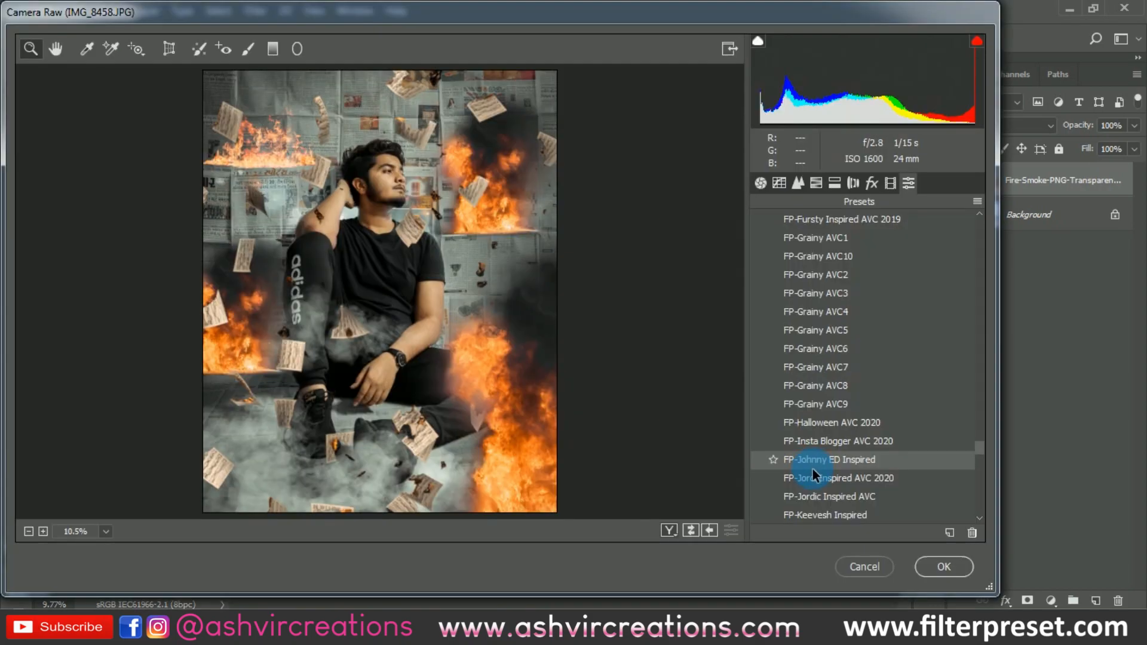
left_click(814, 478)
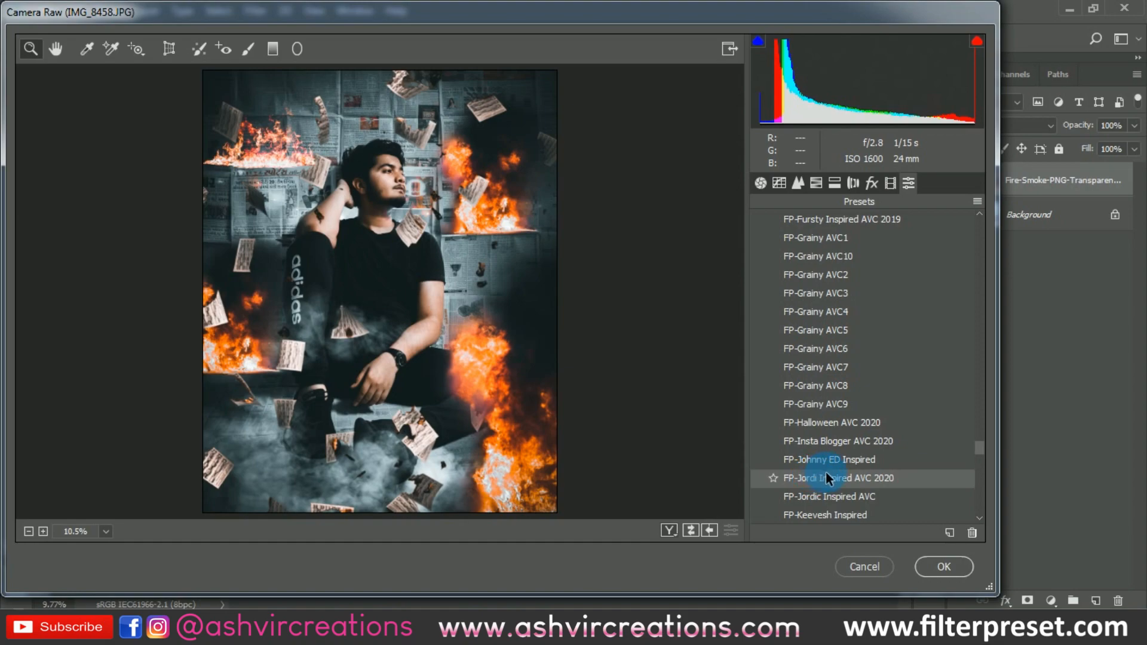
left_click(830, 467)
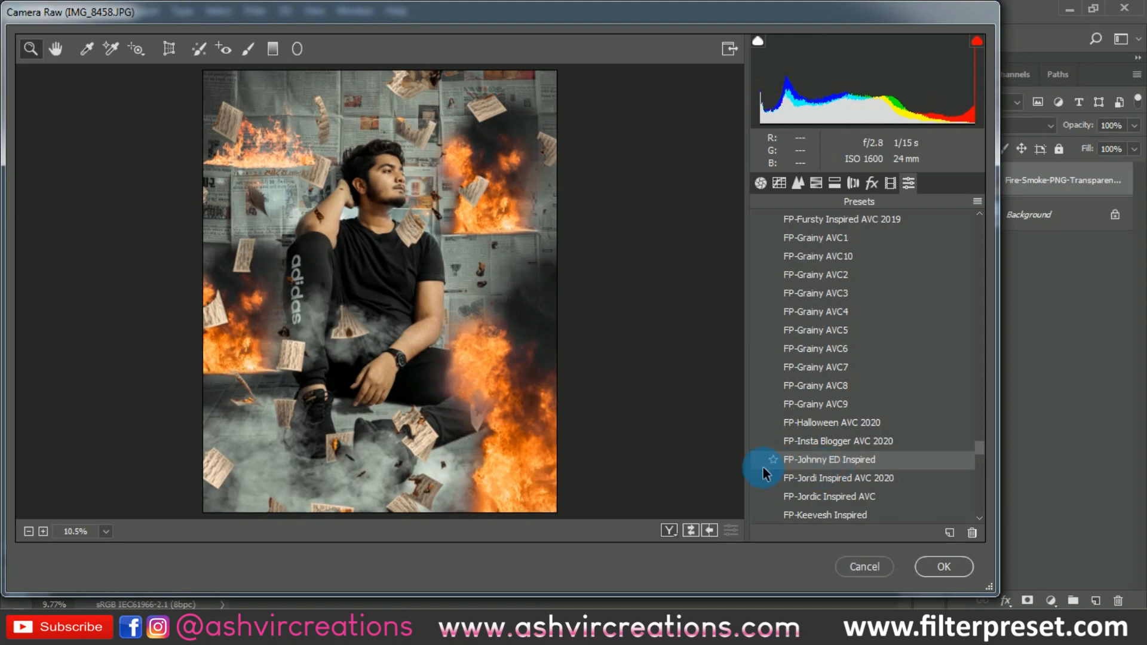
left_click(777, 221)
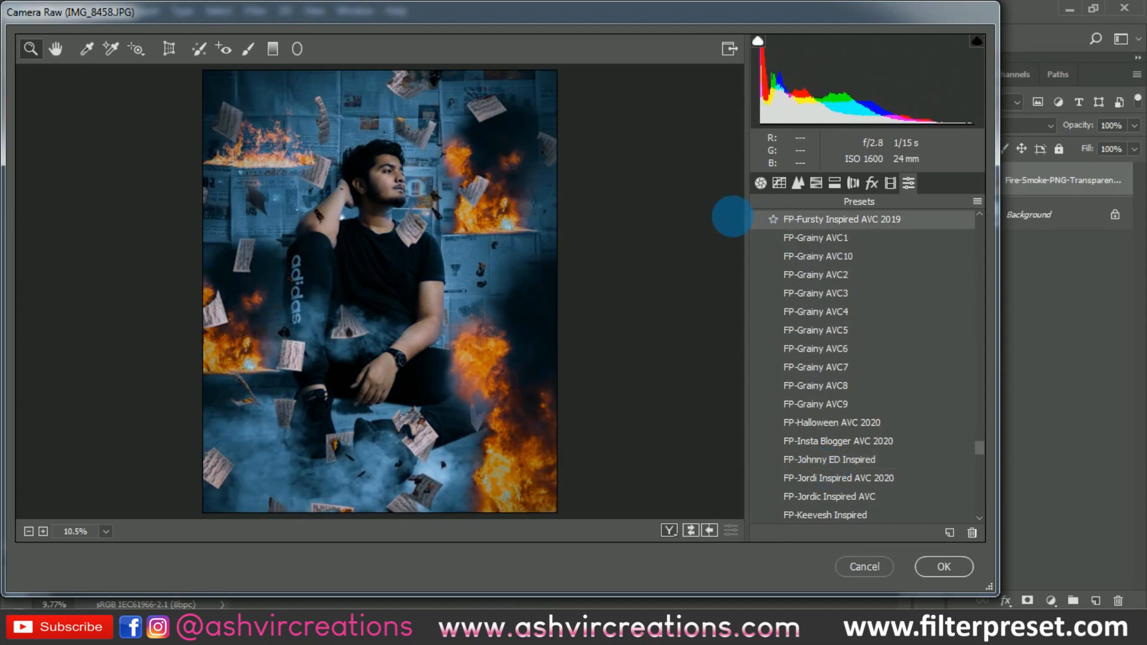
In the HSL saturation adjustments, set Reds to +20 and keep Oranges at -11.
left_click(817, 183)
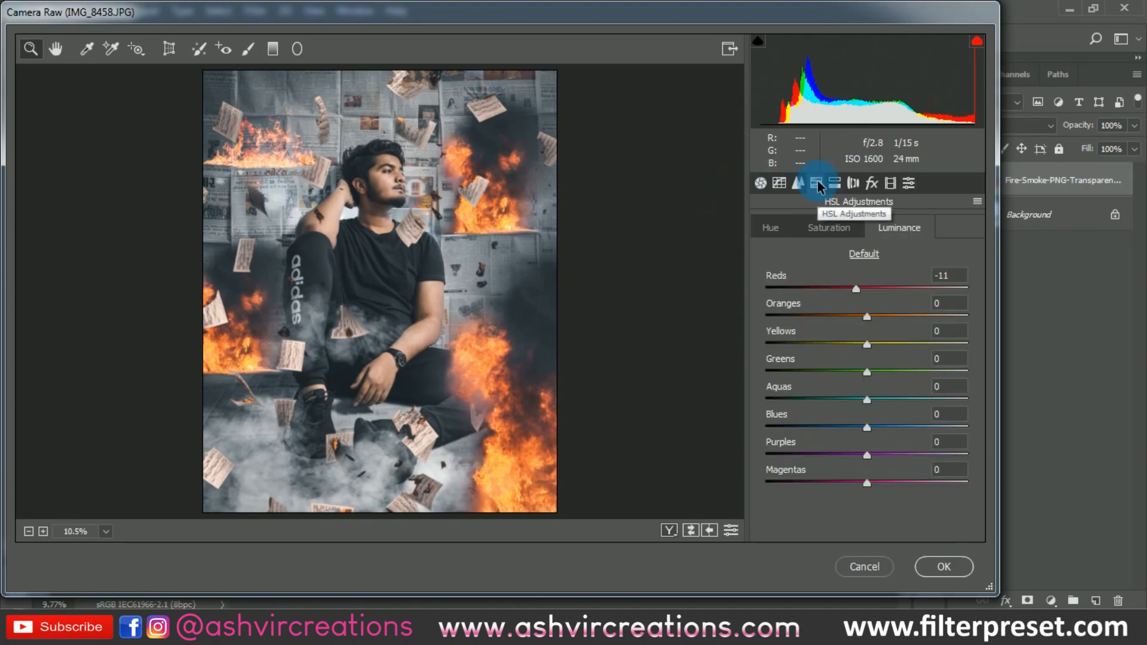
left_click(828, 228)
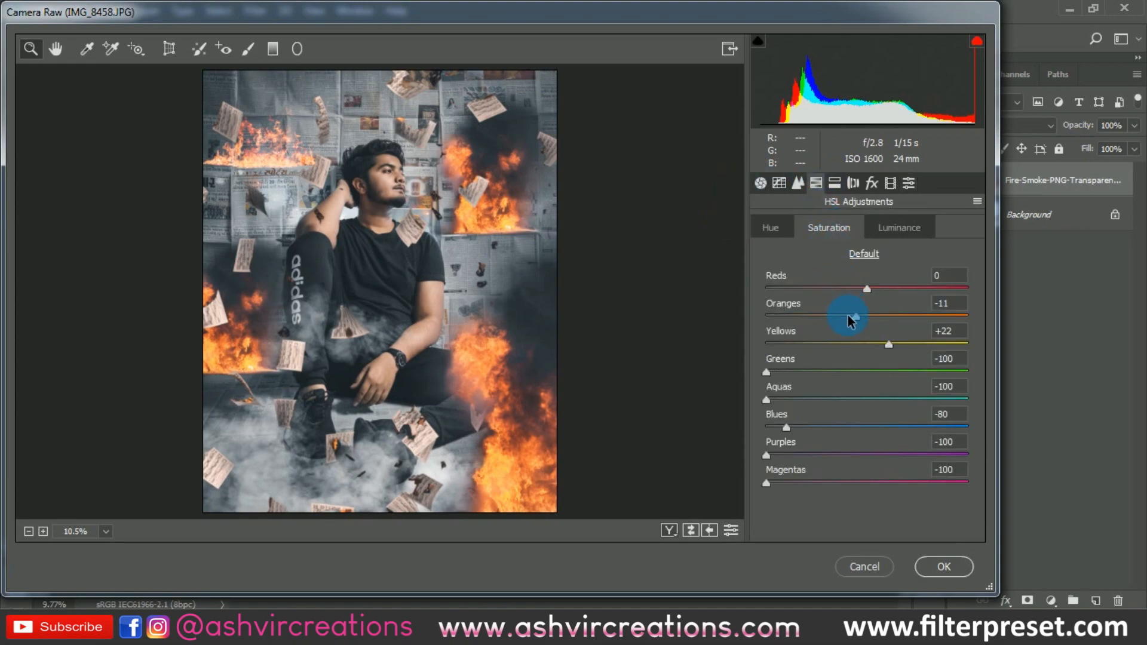
mouse_move(845, 293)
left_mouse_down()
mouse_move(824, 289)
mouse_move(861, 296)
mouse_move(777, 293)
mouse_move(867, 294)
left_mouse_up()
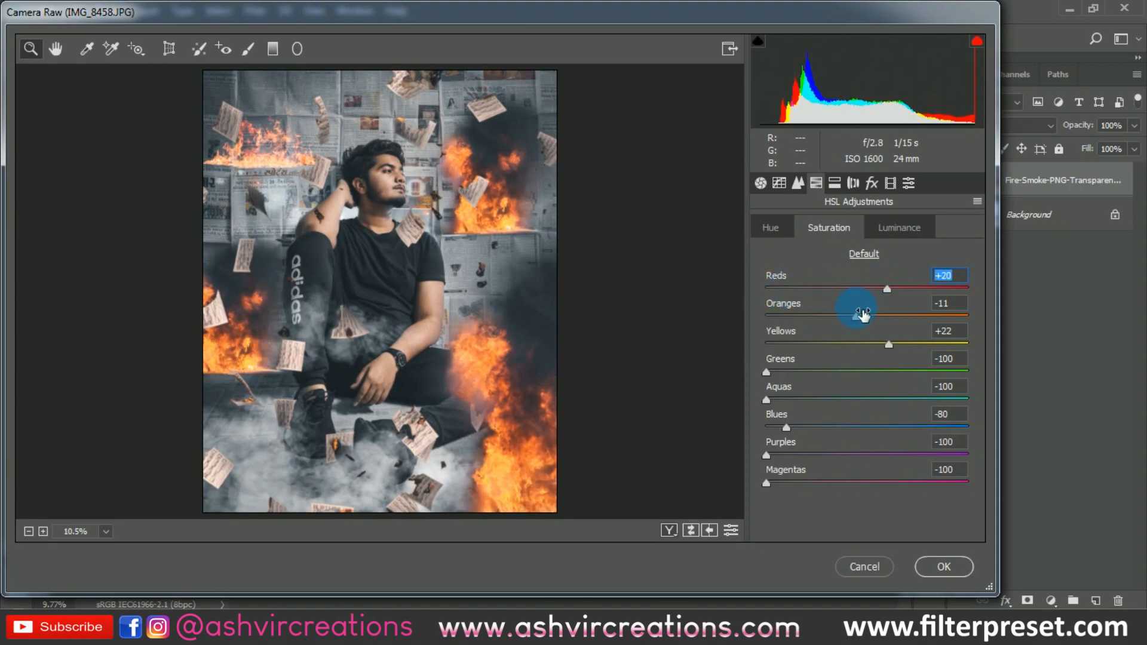
mouse_move(857, 321)
left_mouse_down()
mouse_move(806, 315)
mouse_move(853, 322)
left_mouse_up()
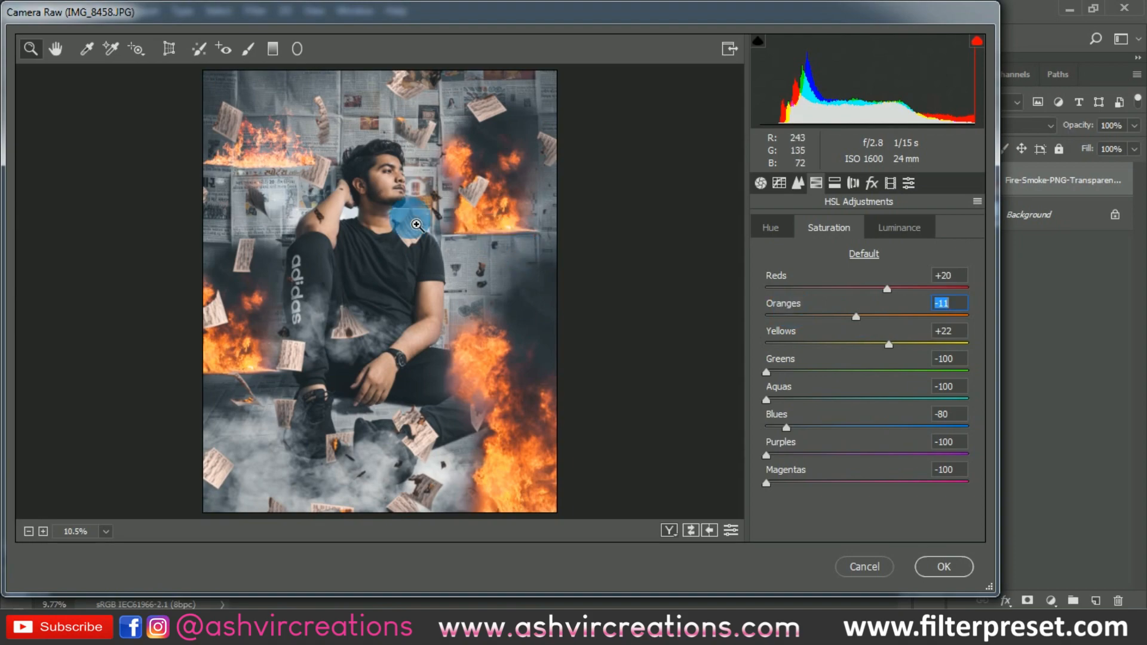
Inspect the man's face, skin and the surrounding flames up close in the Camera Raw preview, then the whole image.
left_click(379, 226)
left_click(428, 310)
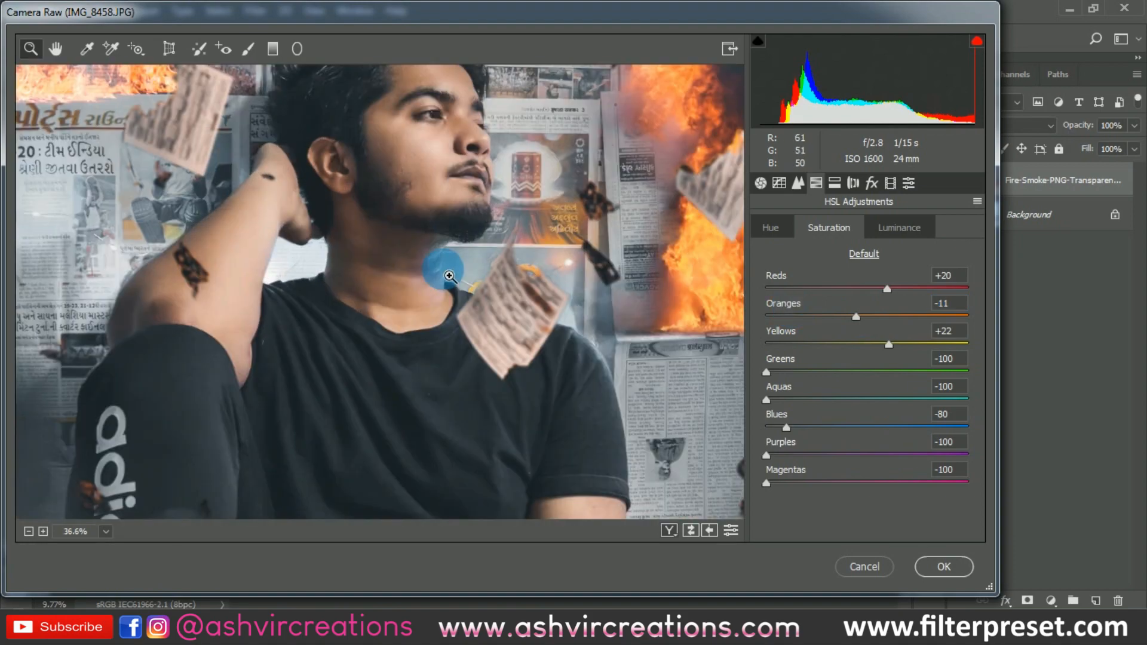
left_click(478, 297)
left_click(430, 246, "alt")
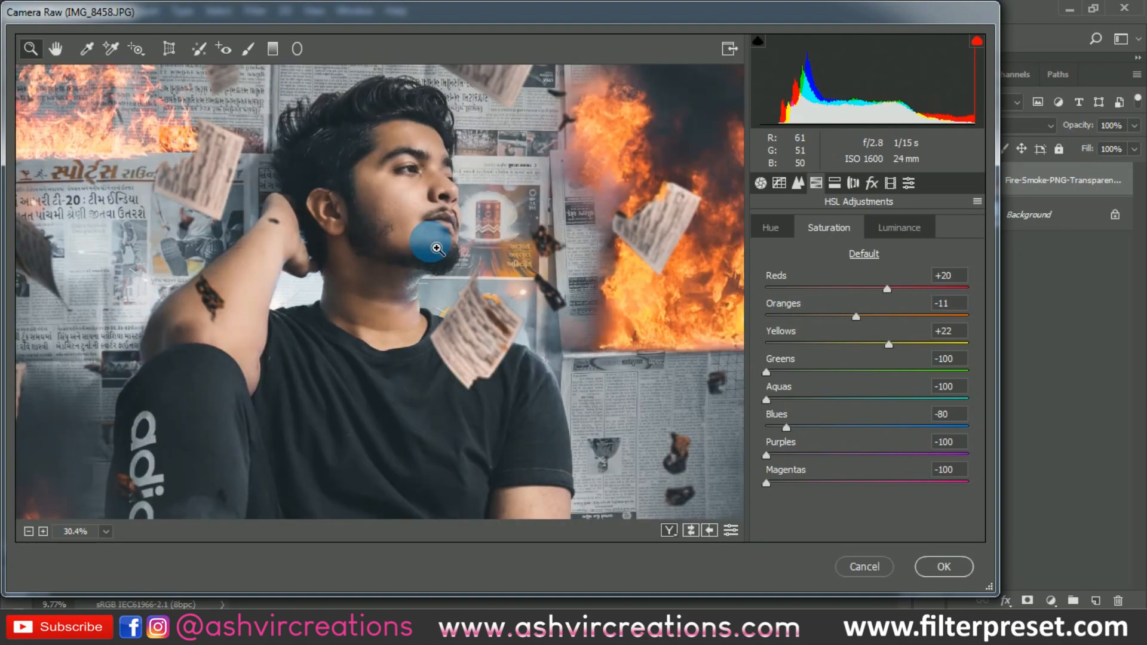
left_click(456, 379, "alt")
left_click(417, 392, "alt")
left_click_drag(420, 392, 374, 391)
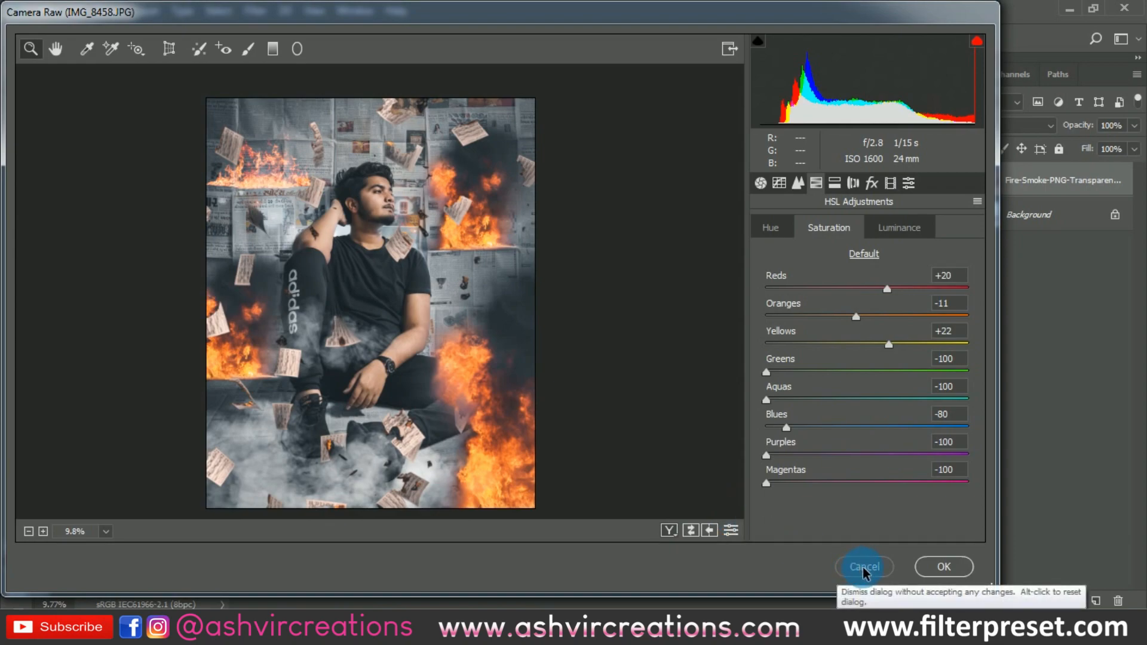
Add a slight dark post-crop vignette and set the basic Clarity to +24 and Vibrance to -14.
left_click(871, 183)
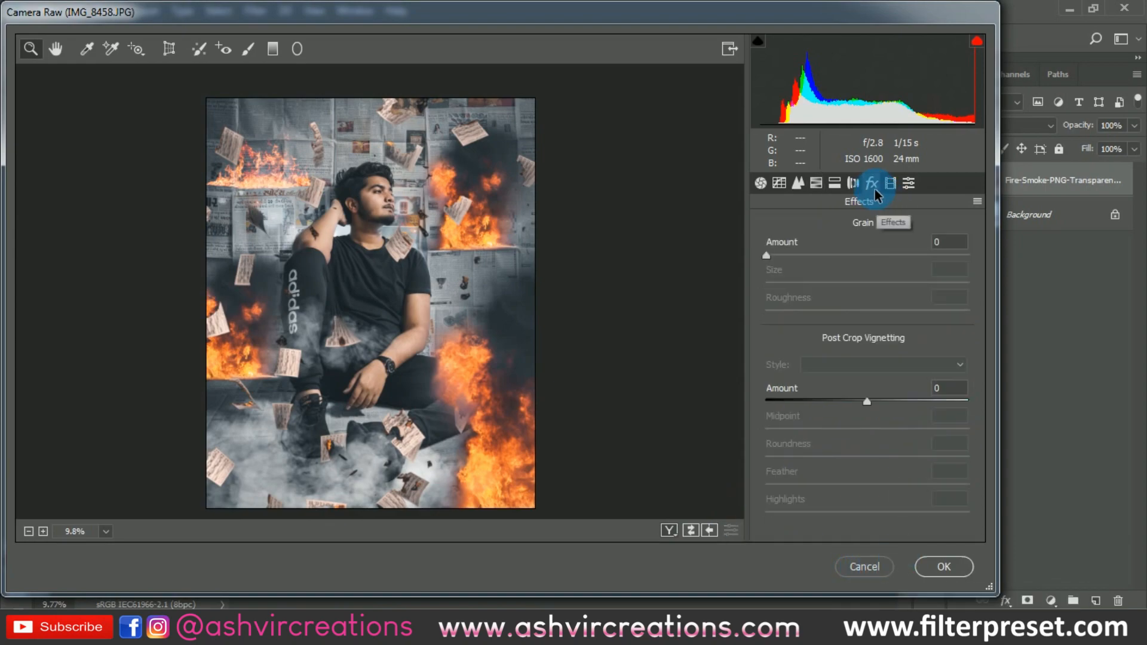
mouse_move(867, 406)
left_mouse_down()
mouse_move(828, 402)
mouse_move(863, 402)
mouse_move(849, 402)
left_mouse_up()
left_click(757, 185)
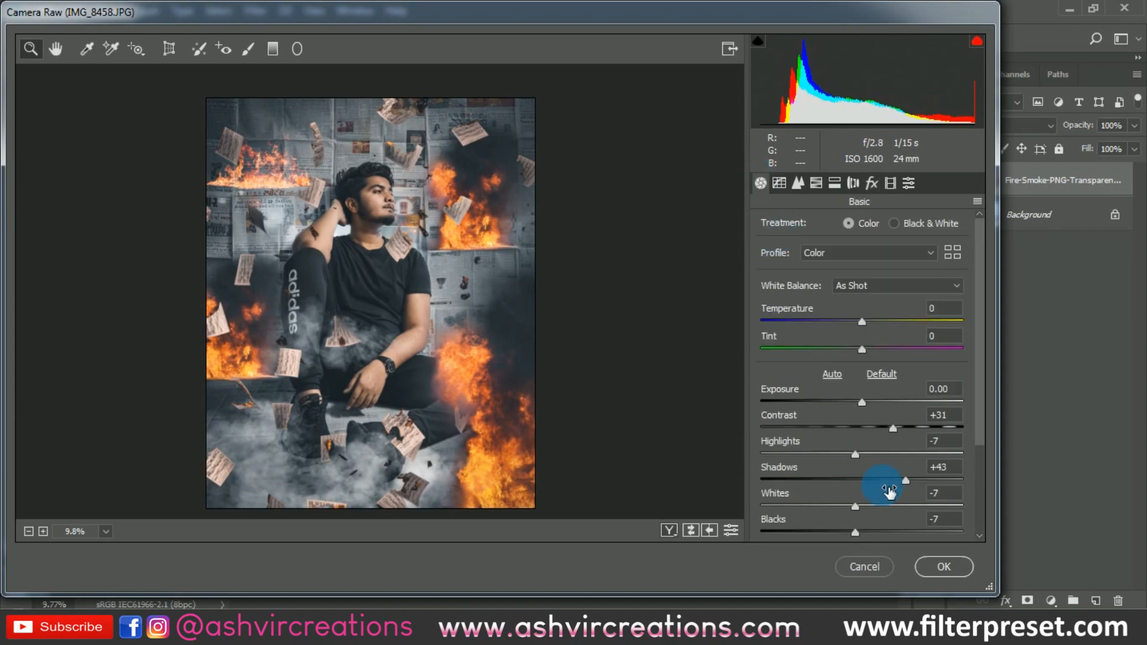
scroll(882, 479, "down", 3)
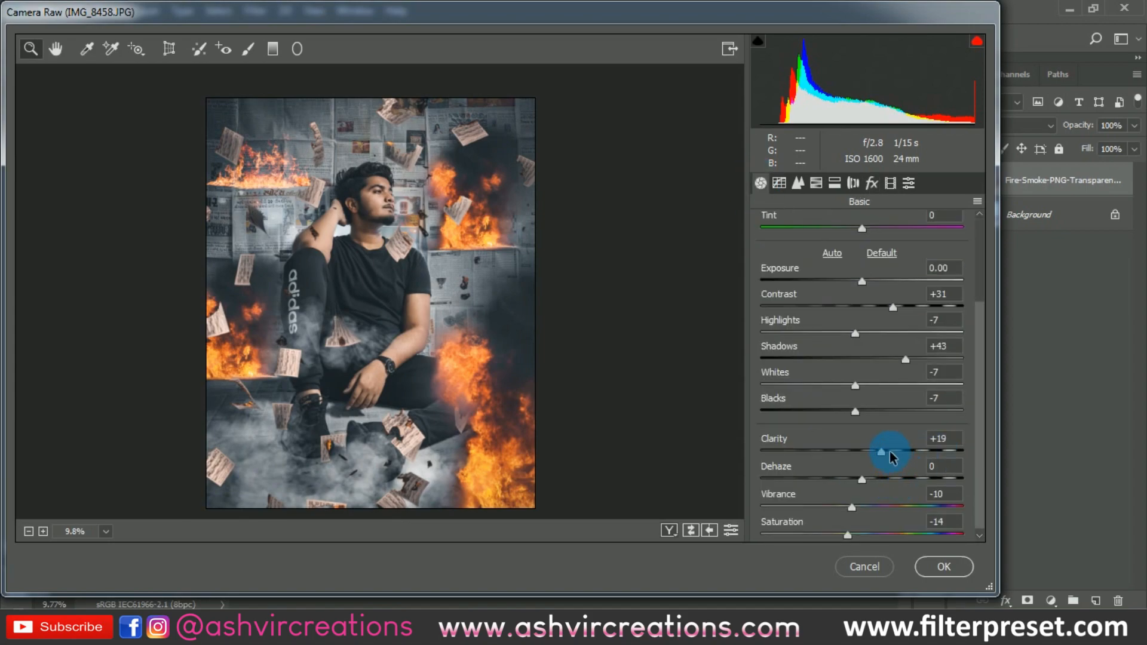
left_click_drag(890, 456, 888, 455)
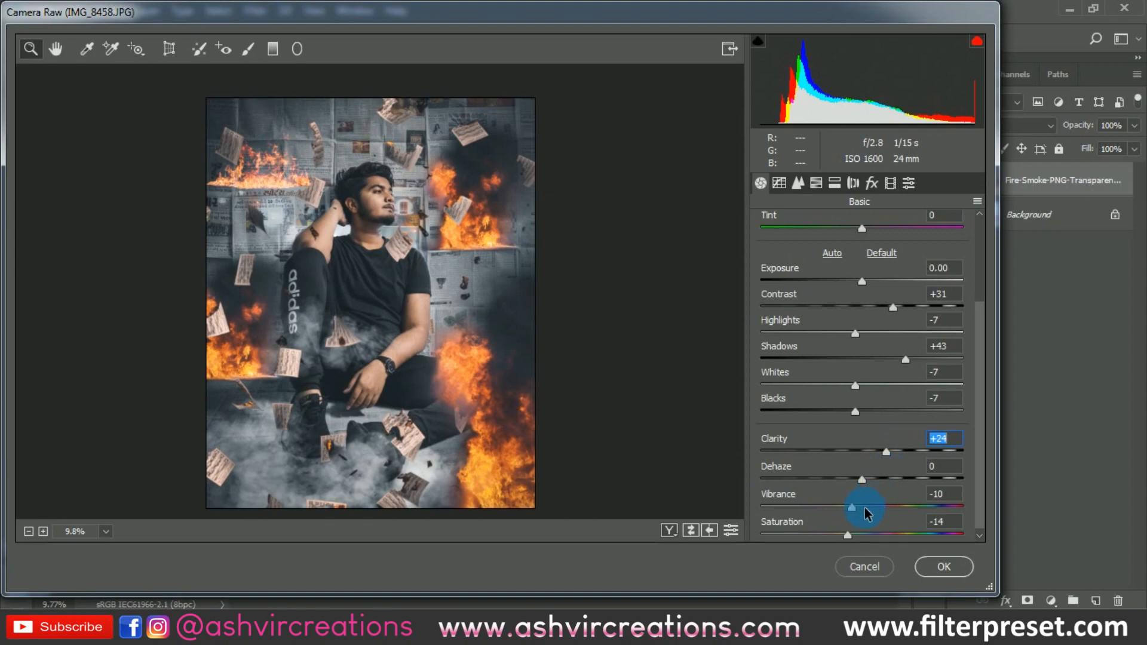
mouse_move(862, 509)
left_mouse_down()
mouse_move(840, 510)
mouse_move(850, 512)
left_mouse_up()
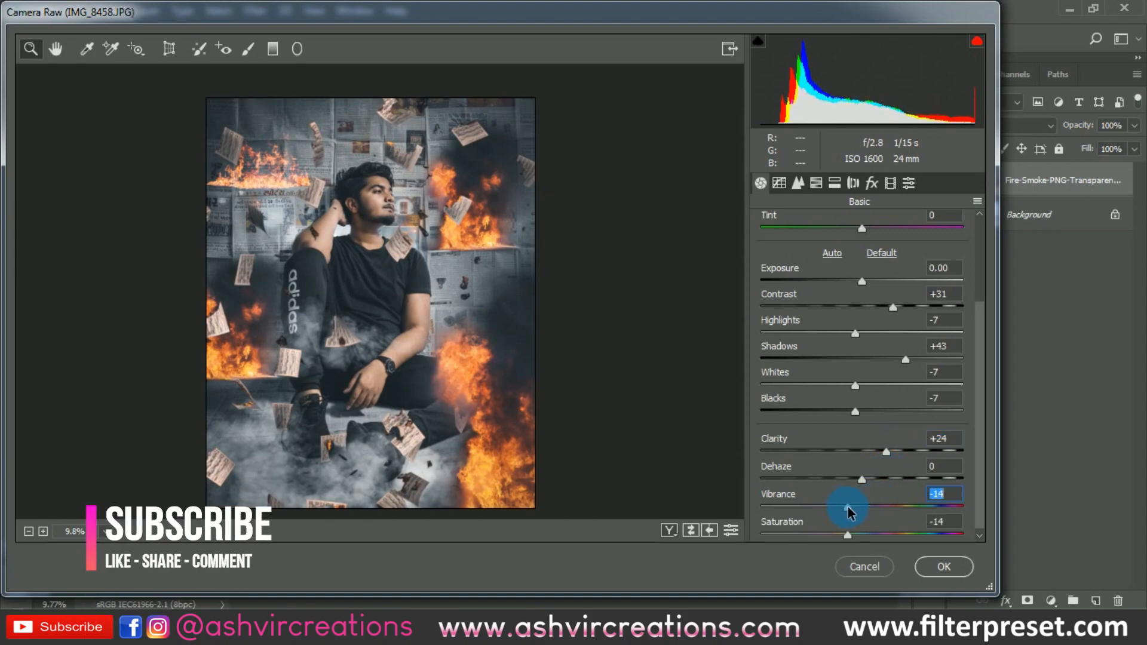
Set the sharpening amount to 21 and apply the Camera Raw adjustments to the merged layer.
left_click(797, 183)
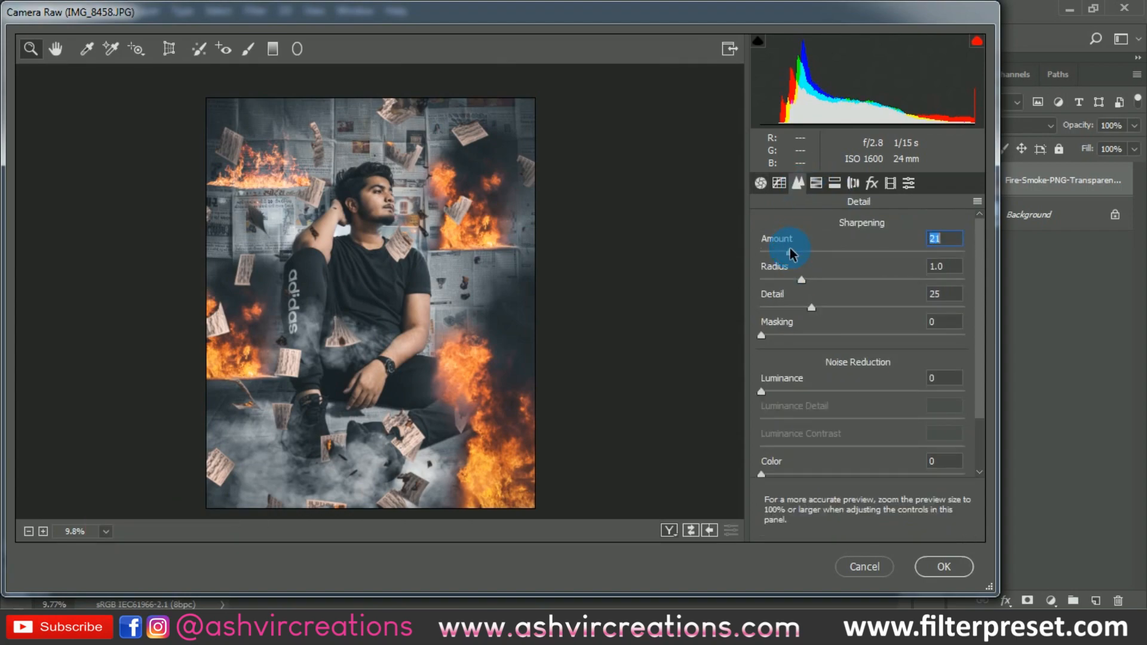
left_click(943, 566)
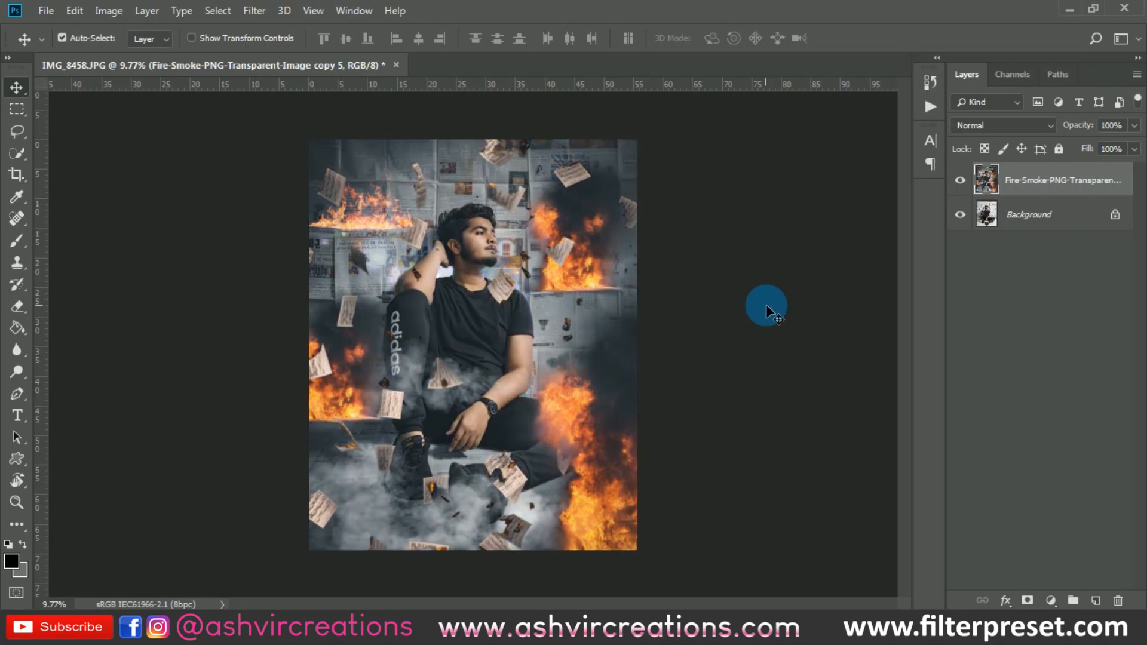
Compare the finished edit with the original portrait by repeatedly hiding and showing the merged layer.
scroll(748, 300, "down", 1)
scroll(749, 303, "up", 2)
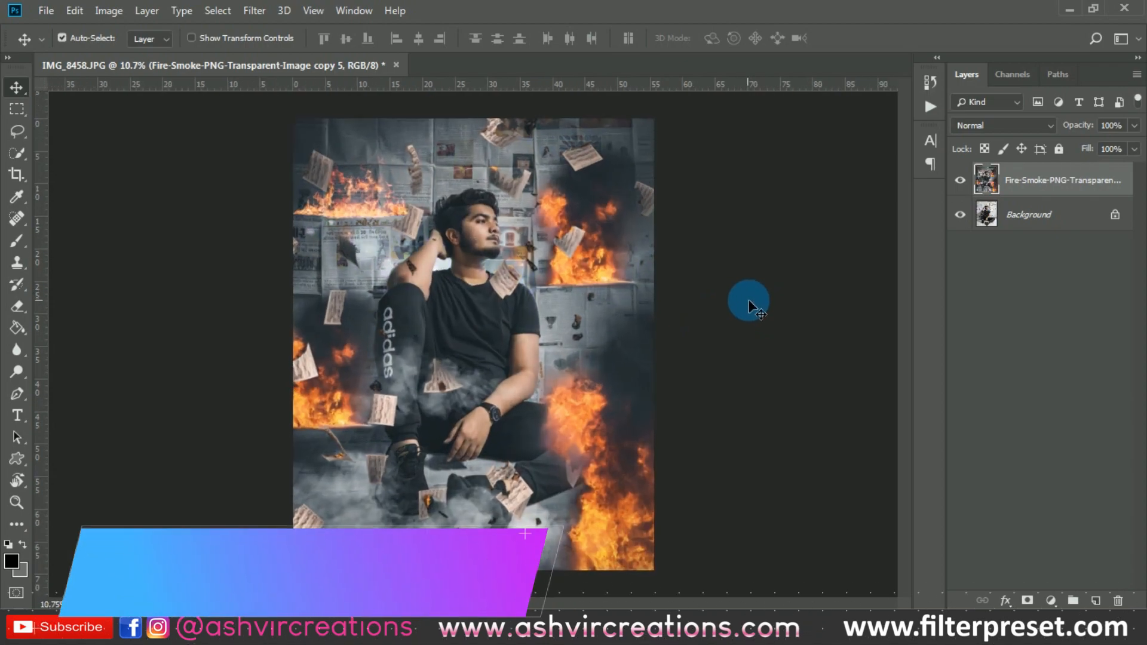
scroll(750, 308, "up", 1)
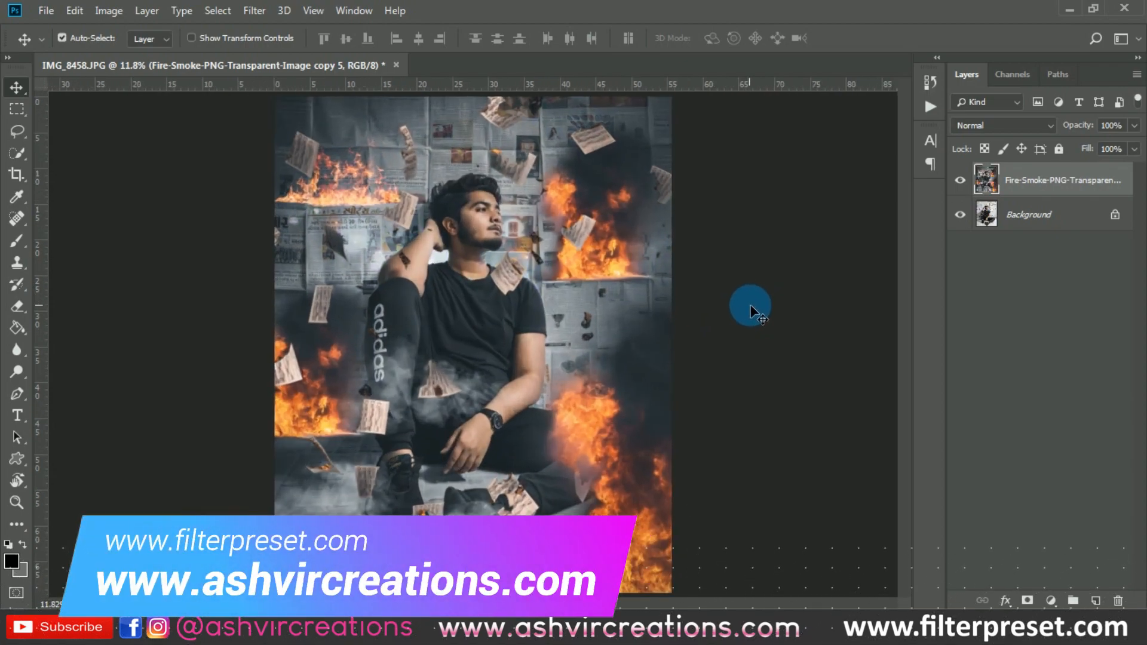
left_click(960, 181)
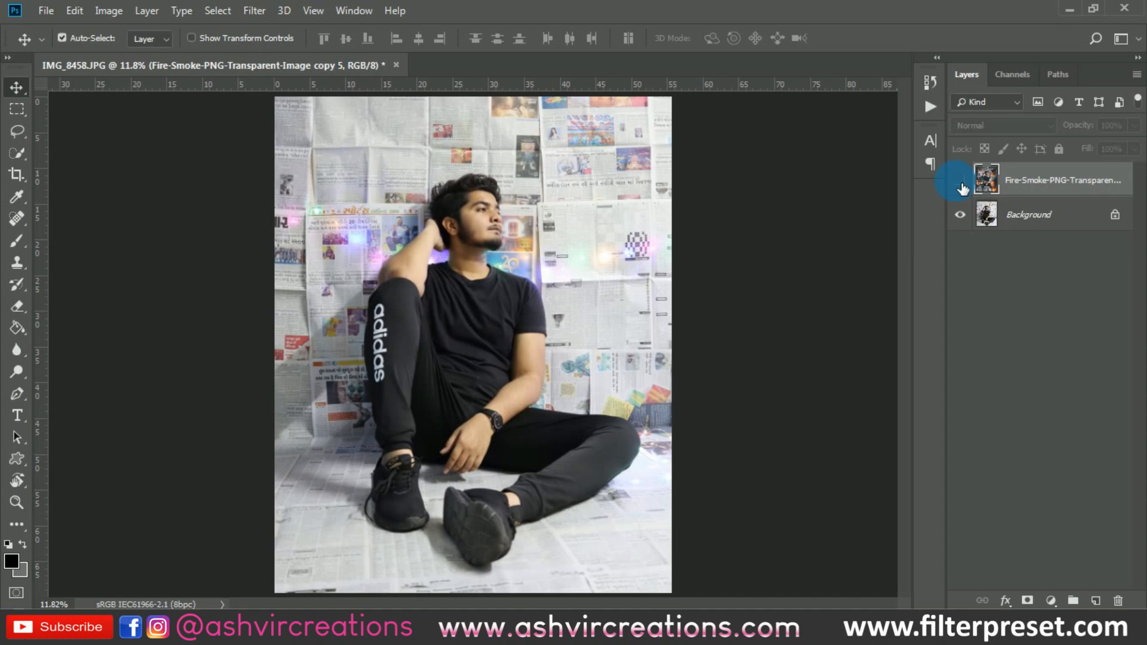
left_click(960, 181)
scroll(890, 236, "down", 1)
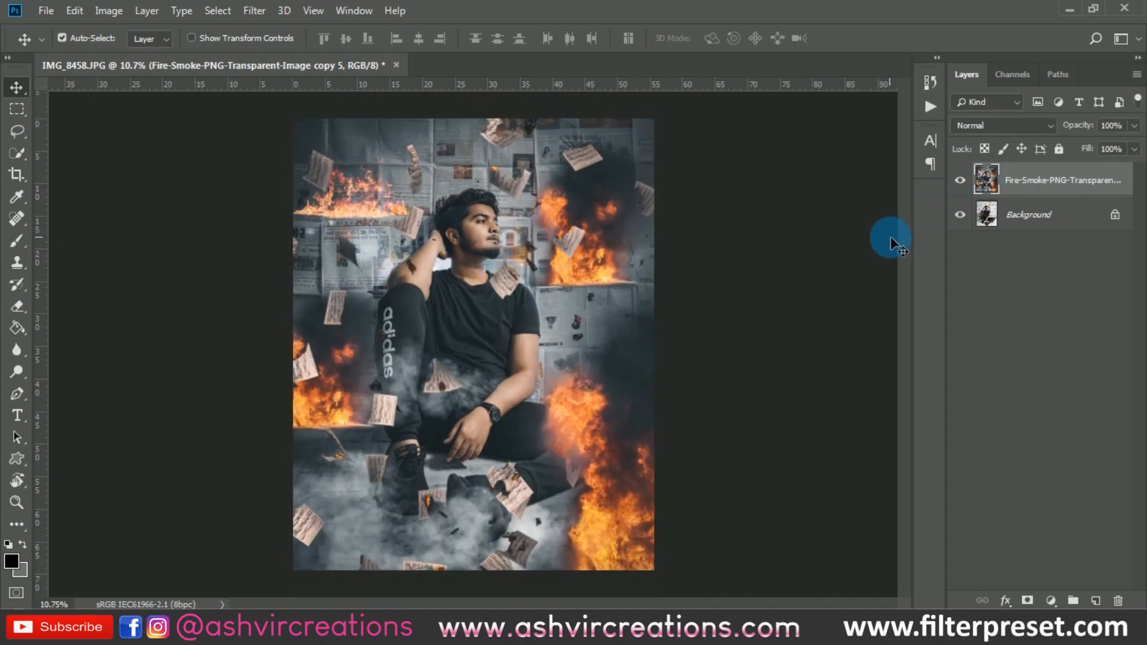
left_click(967, 180)
left_click(968, 181)
left_click(969, 179)
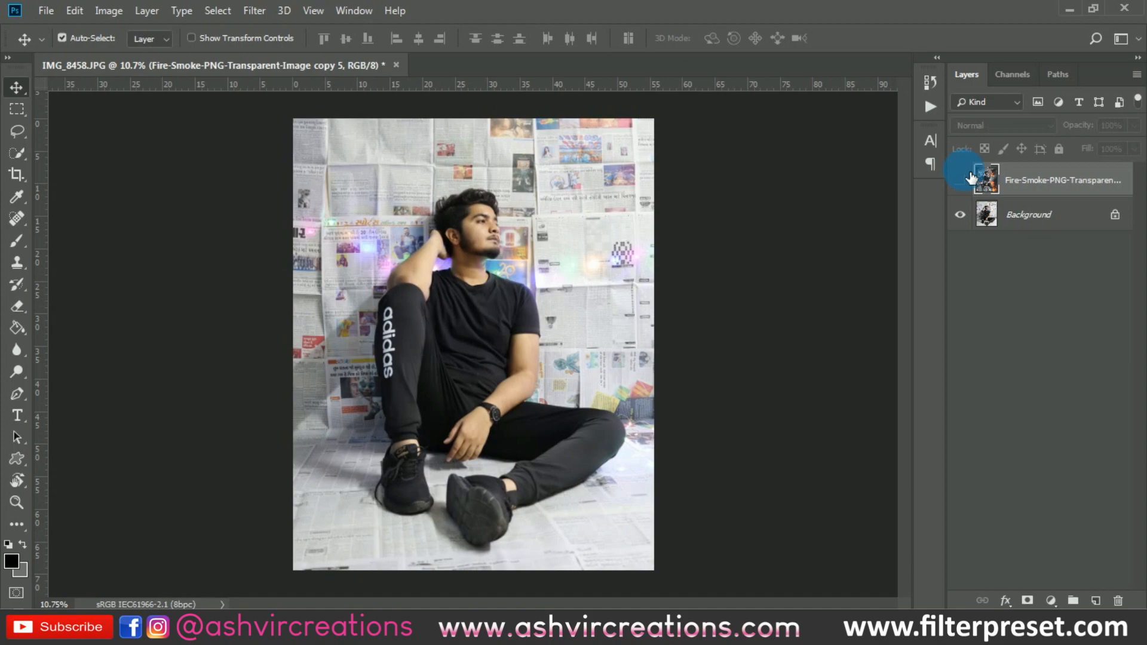
left_click(969, 179)
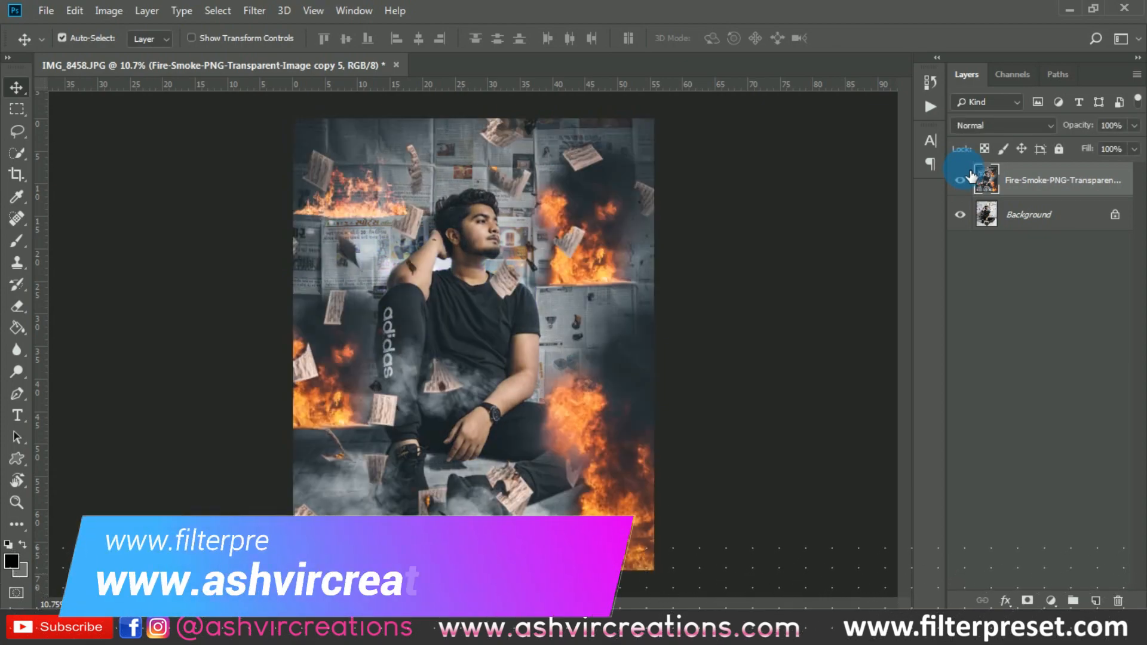
left_click(970, 175)
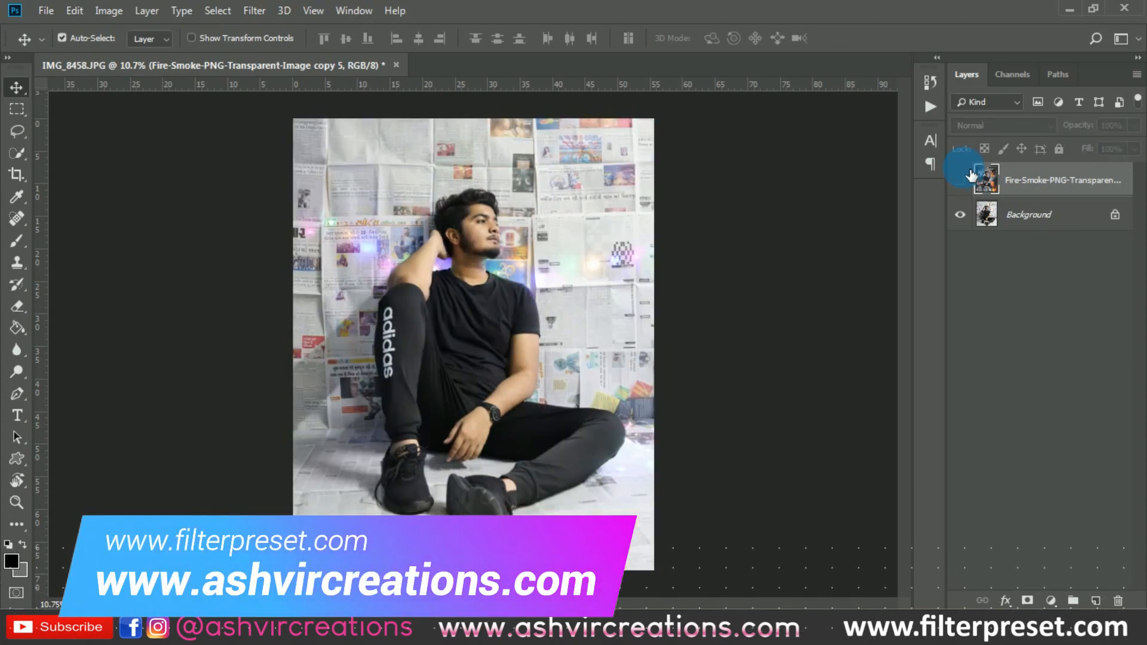
Show the merged fire-and-smoke layer again and view the whole composite.
left_click(969, 175)
key("ctrl+plus")
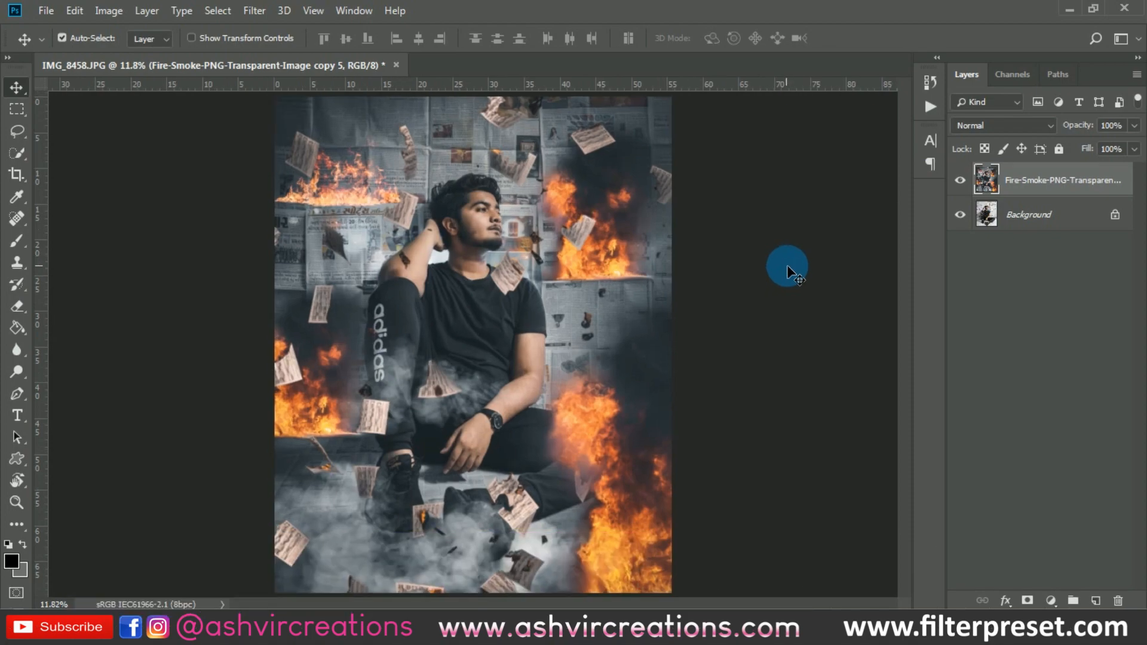
scroll(783, 274, "up", 3)
scroll(764, 277, "down", 4)
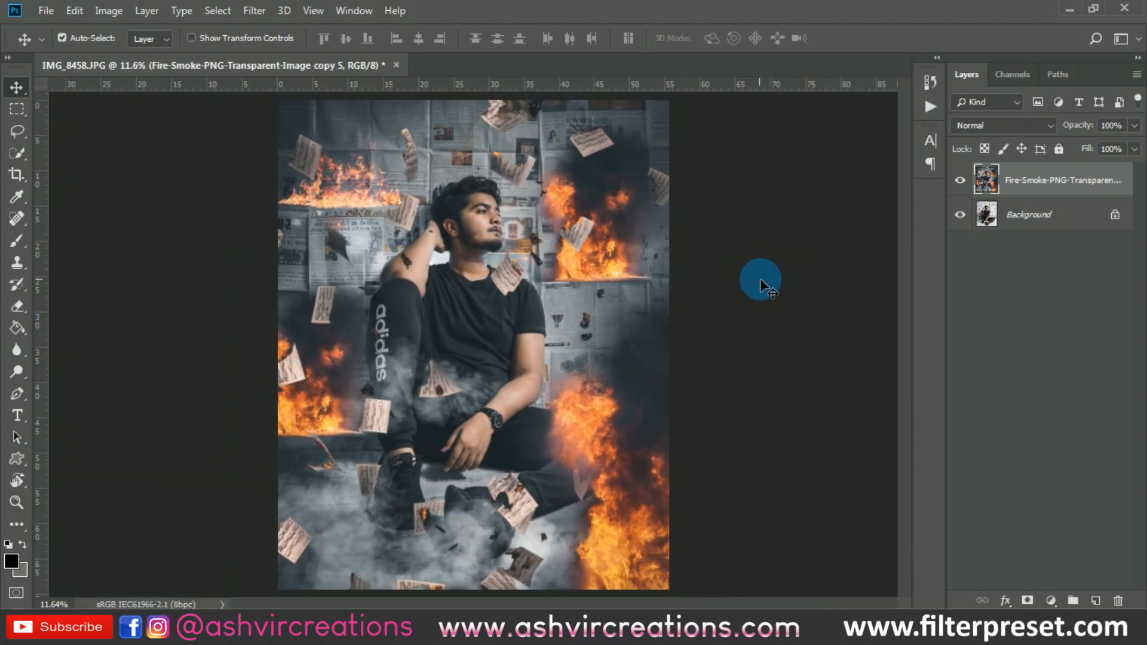
Examine the finished composite with the interface panels hidden, up close around the man, flames and smoke, and as a whole, and restore the panels.
key("Tab")
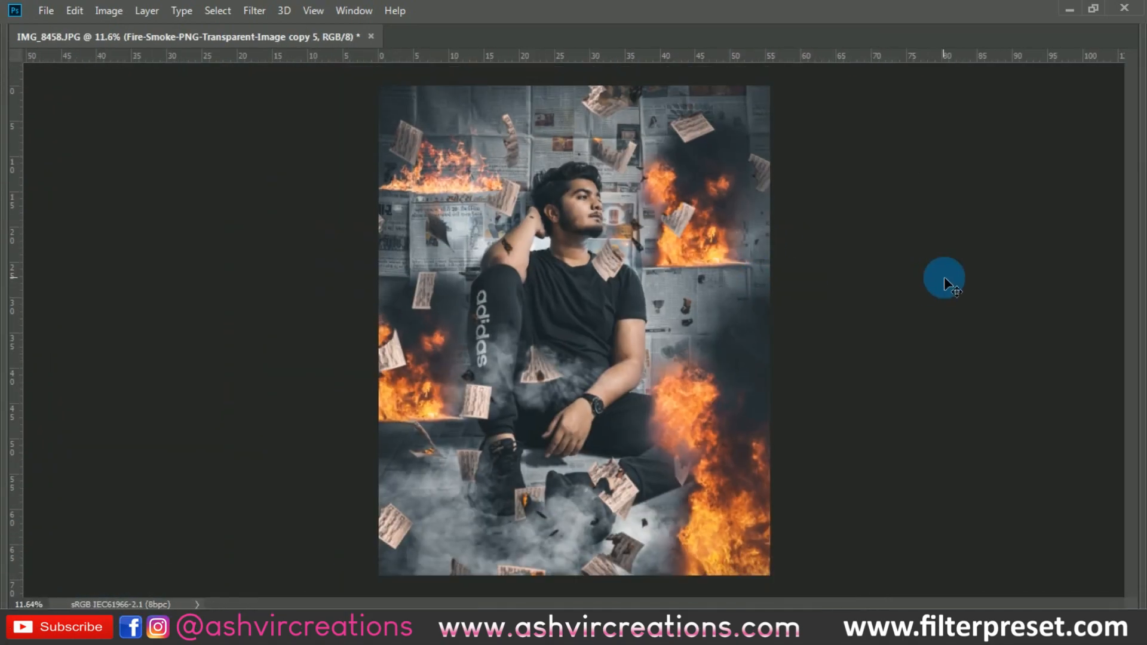
scroll(954, 271, "up", 2)
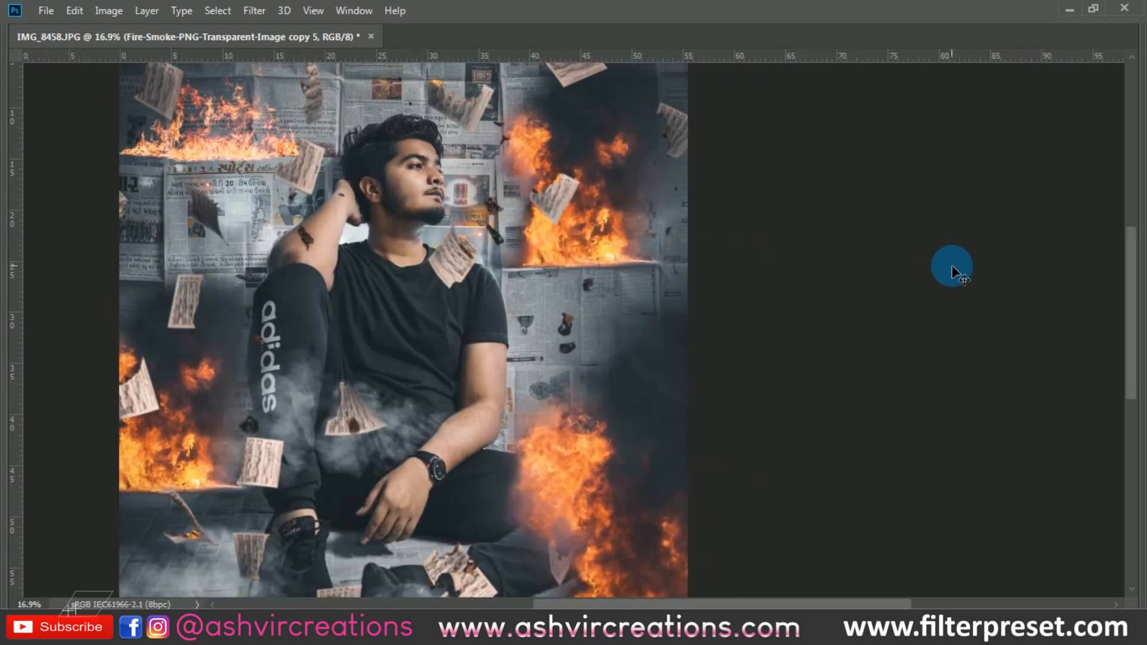
scroll(704, 328, "left", 2)
scroll(707, 328, "up", 1)
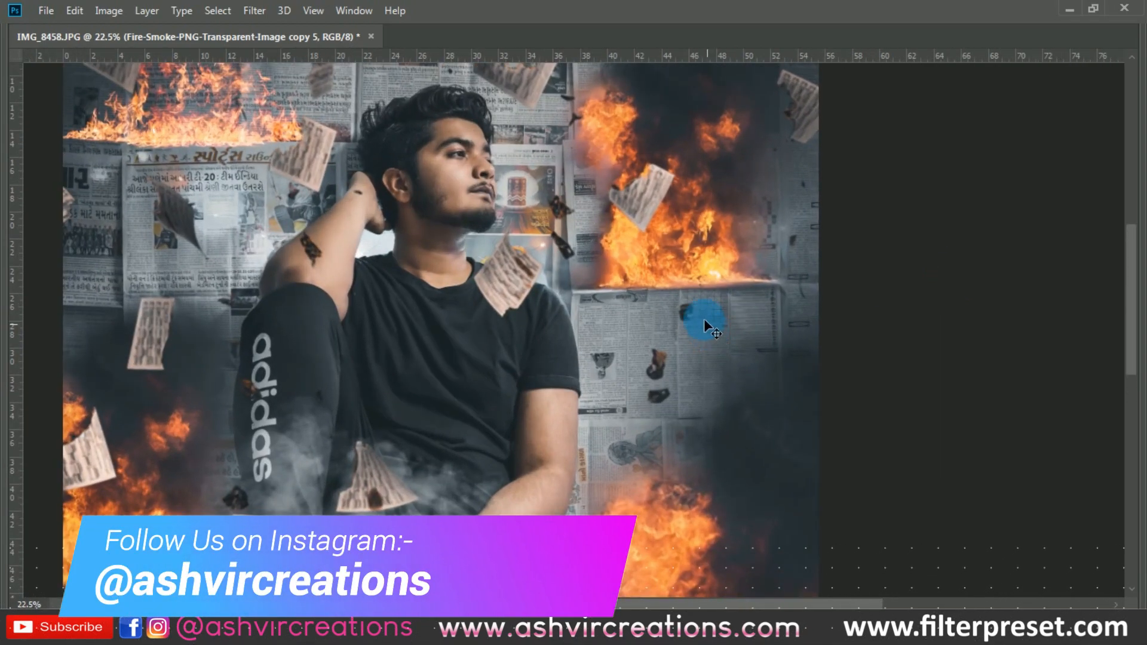
scroll(701, 313, "down", 1)
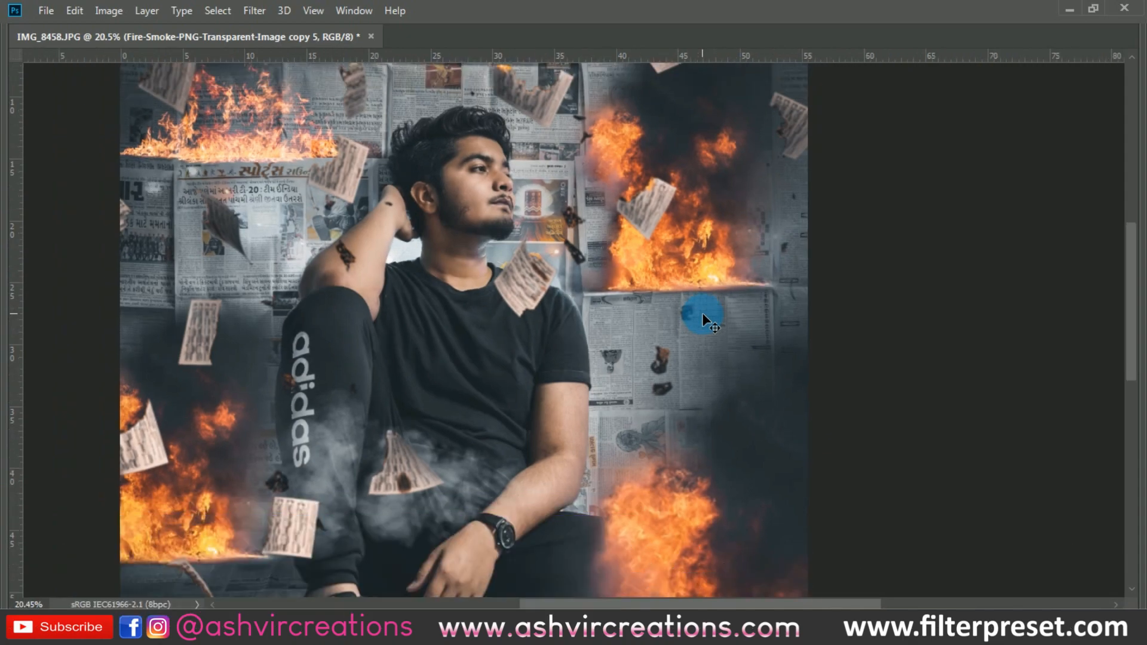
scroll(701, 313, "down", 2)
scroll(701, 313, "down", 3)
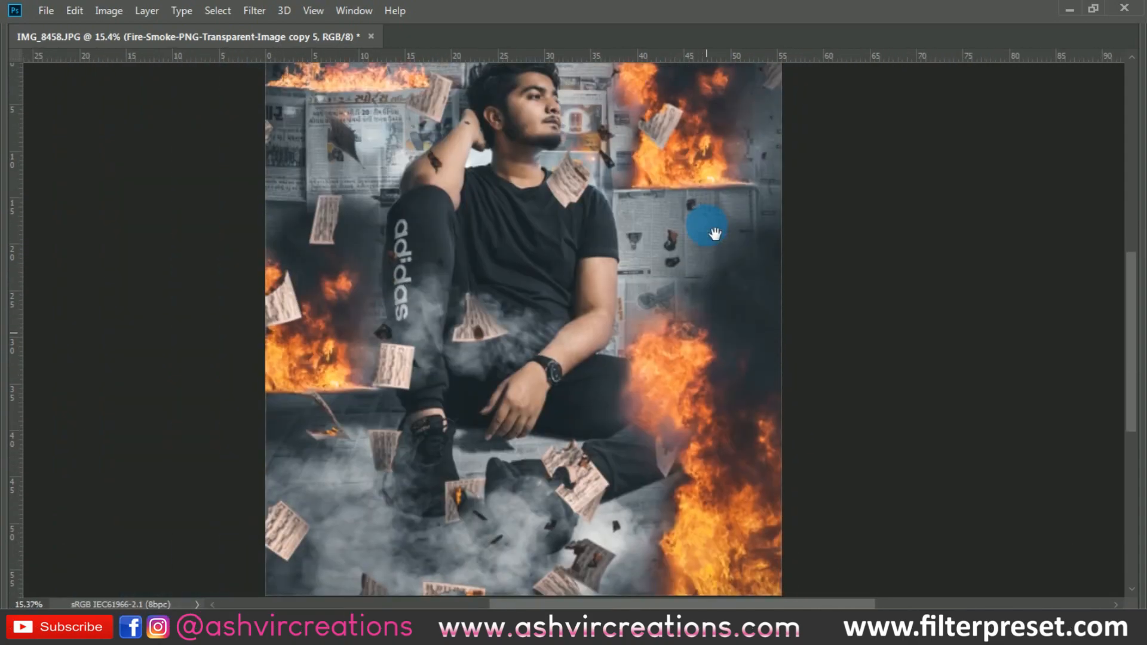
scroll(706, 226, "down", 2)
scroll(706, 229, "down", 1)
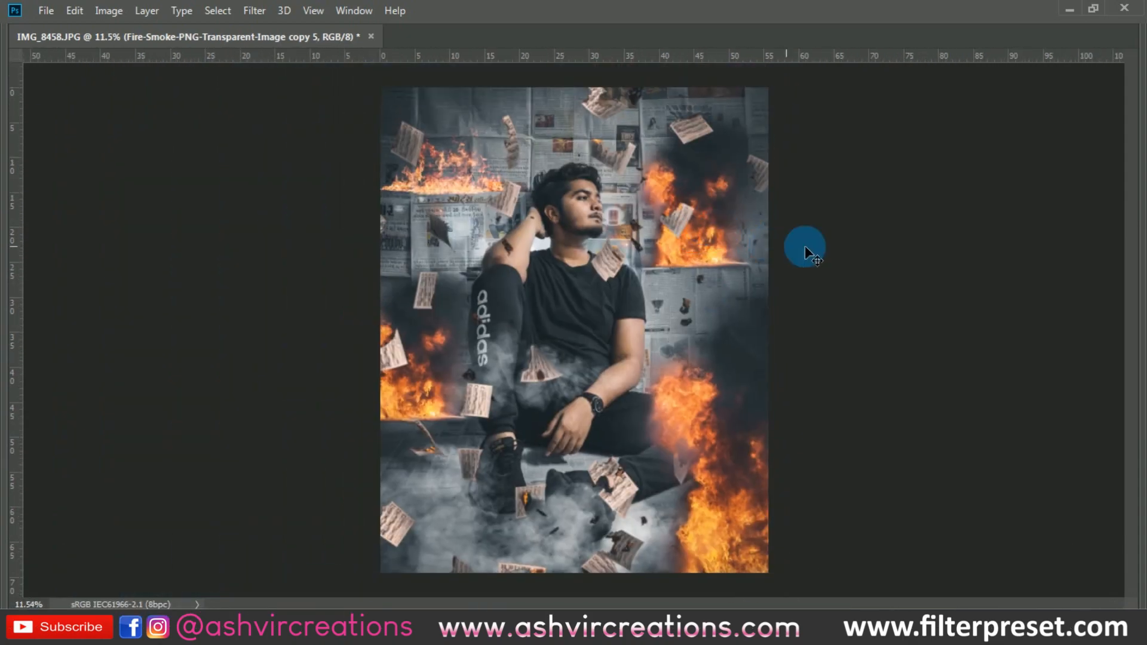
scroll(836, 244, "down", 1)
key("Tab")
scroll(868, 235, "down", 1)
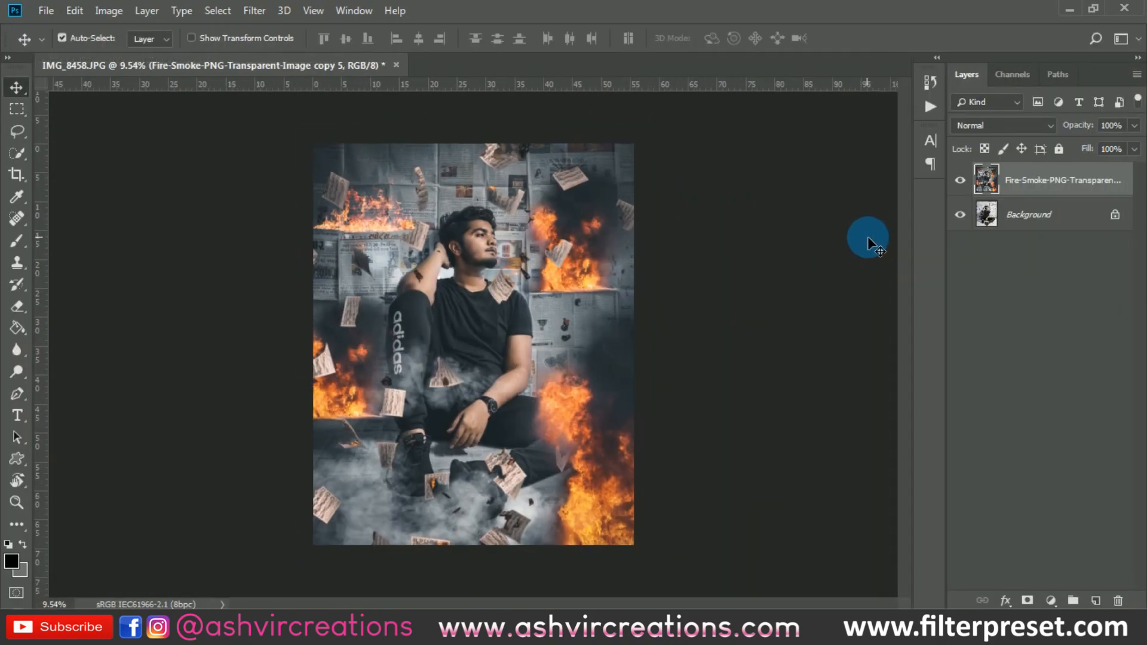
Hide the merged layer once more to compare the edit with the original portrait, and show it again.
scroll(869, 236, "up", 1)
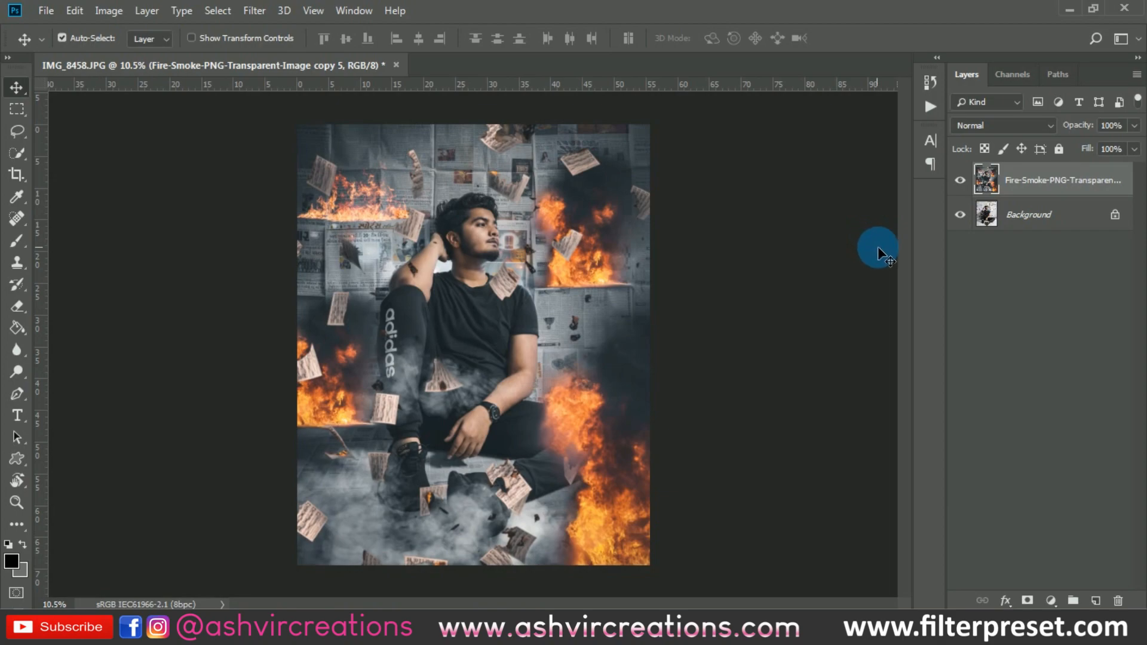
left_click(961, 180)
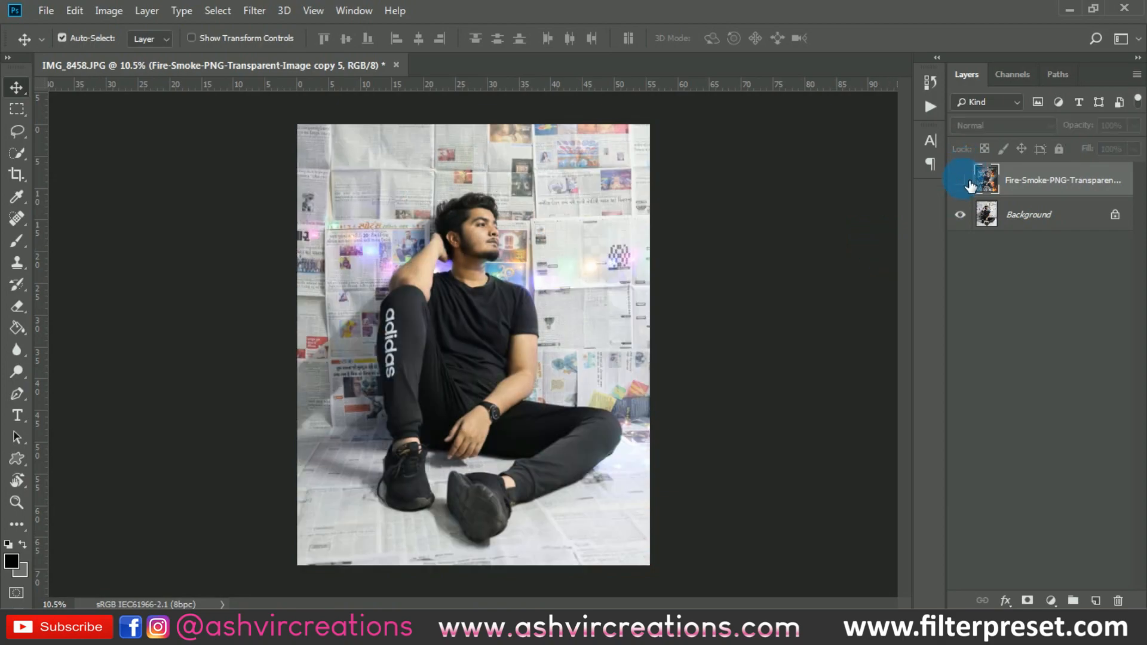
left_click(963, 182)
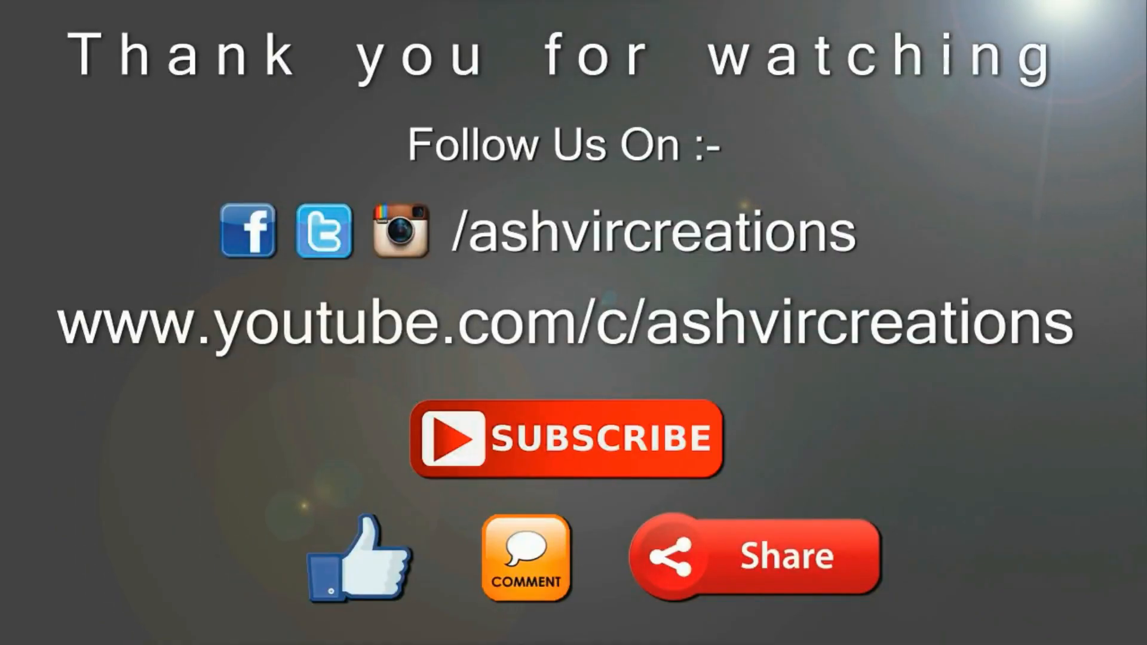